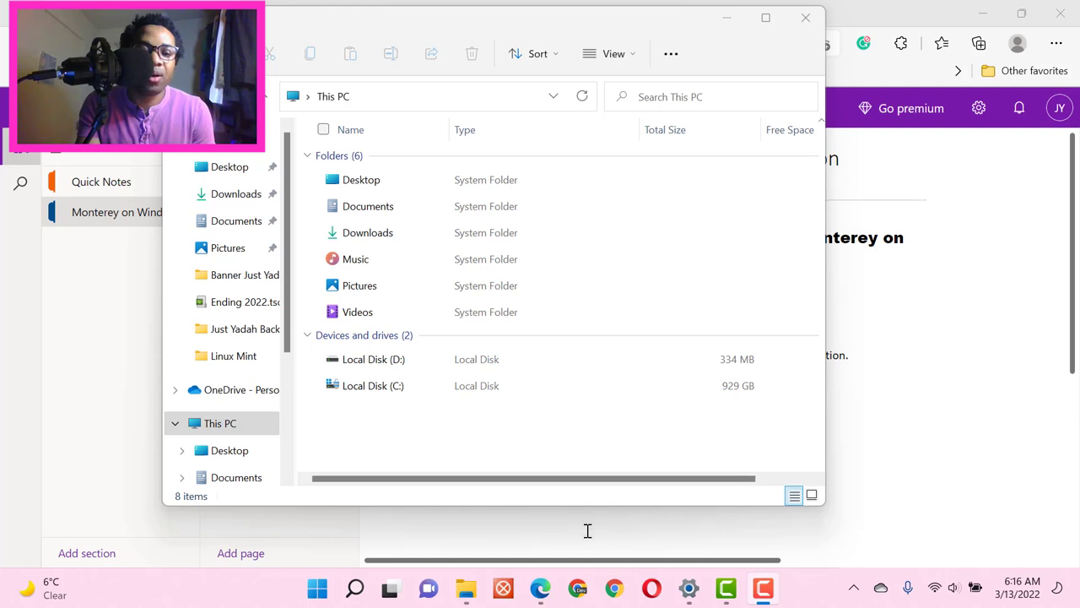
Step: Check the free space of the local drives in This PC, and return to the Monterey installation notes
click(540, 589)
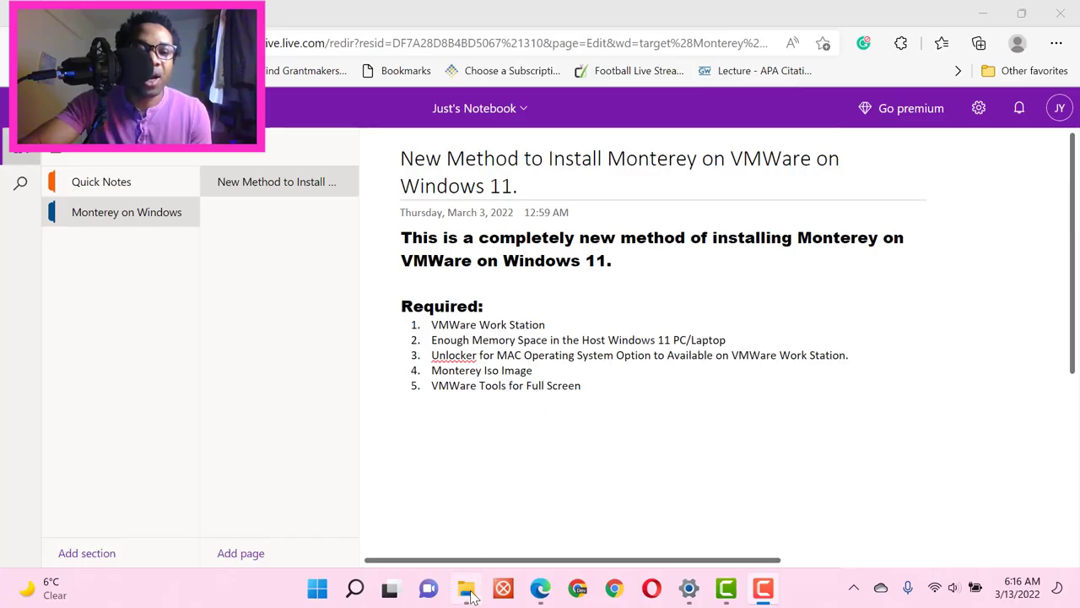
click(467, 588)
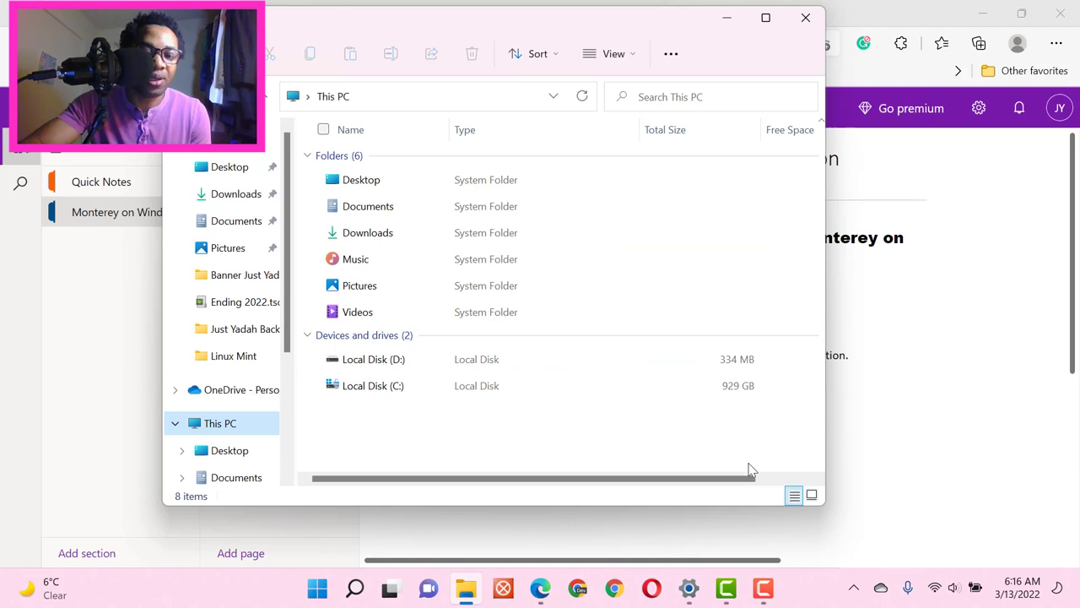
click(808, 480)
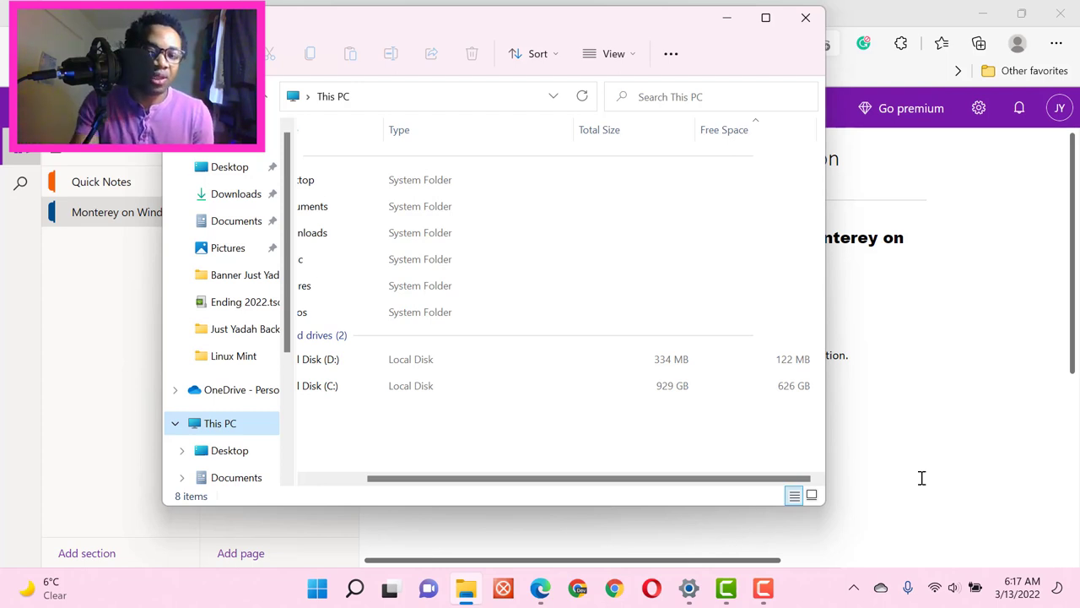
click(941, 436)
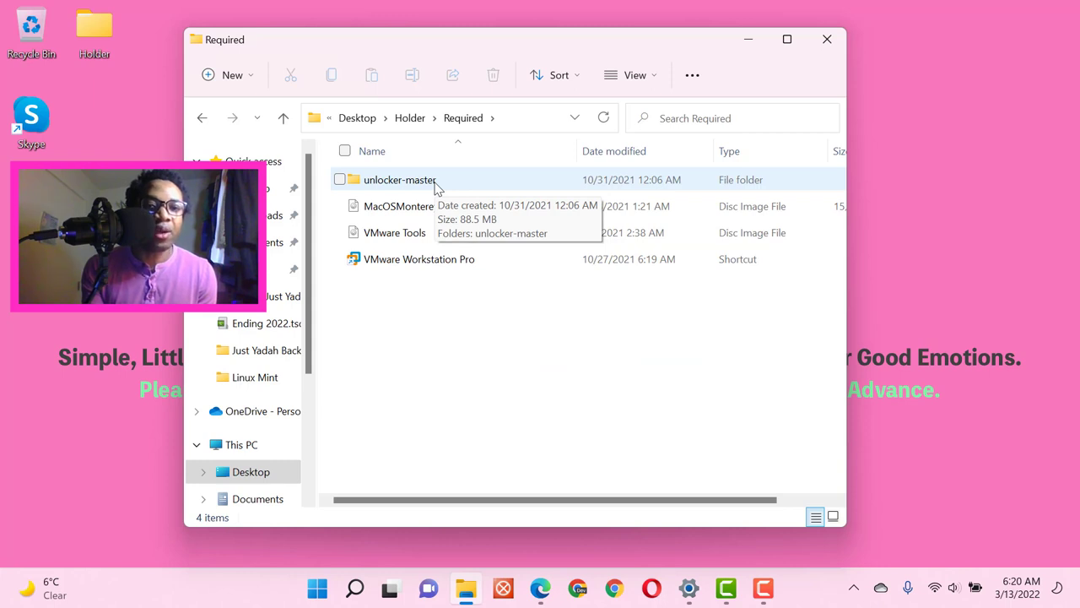
Step: Find the win-install script inside the nested unlocker-master folder and view its options, including running it as administrator
click(434, 180)
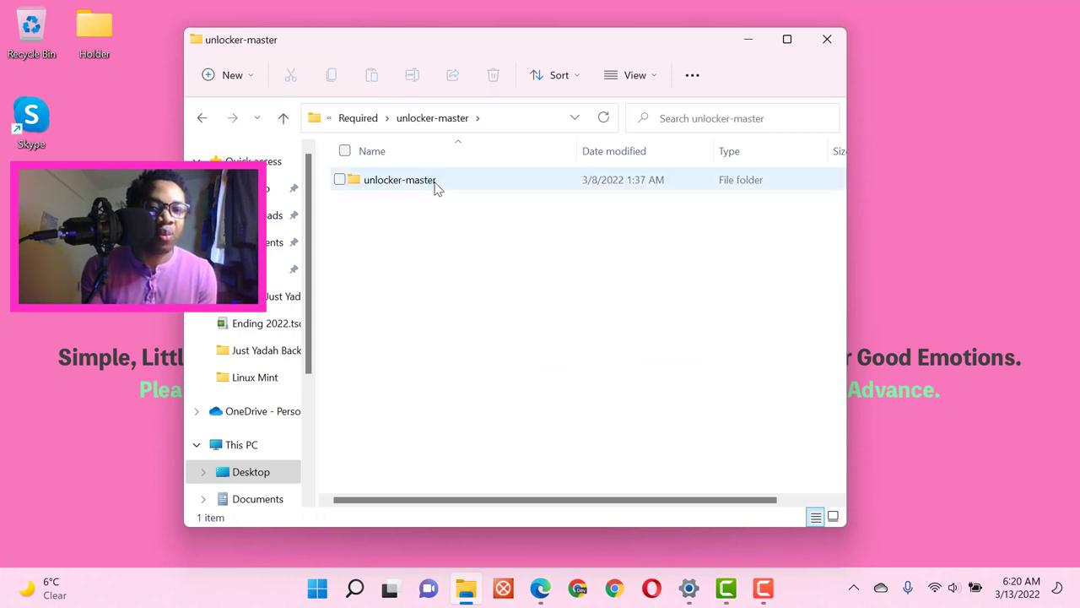
double_click(436, 187)
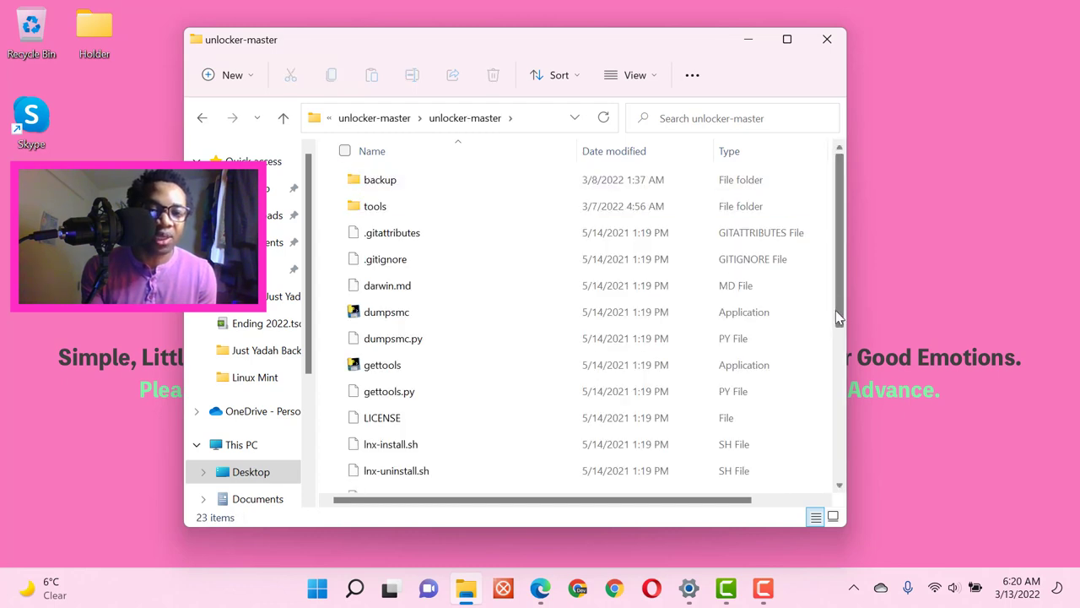
drag(836, 310, 825, 472)
click(812, 523)
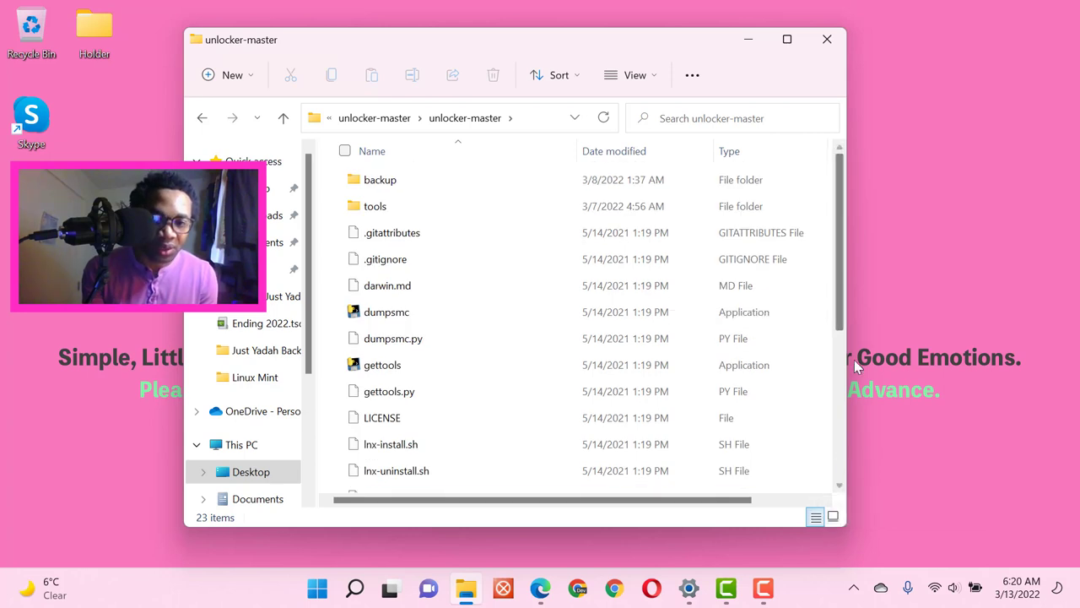
drag(837, 324, 838, 504)
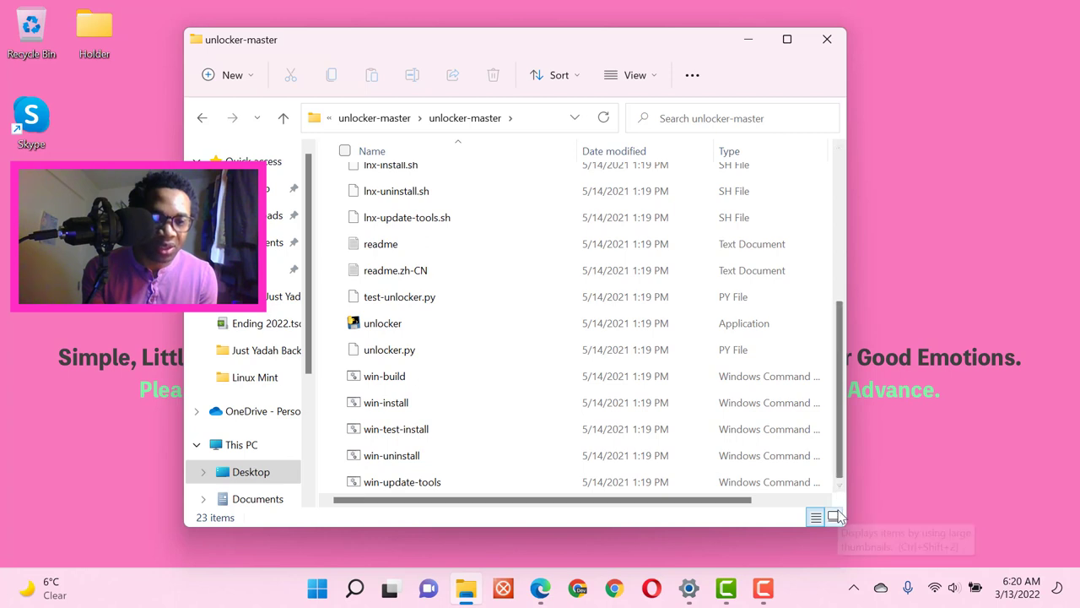
click(387, 409)
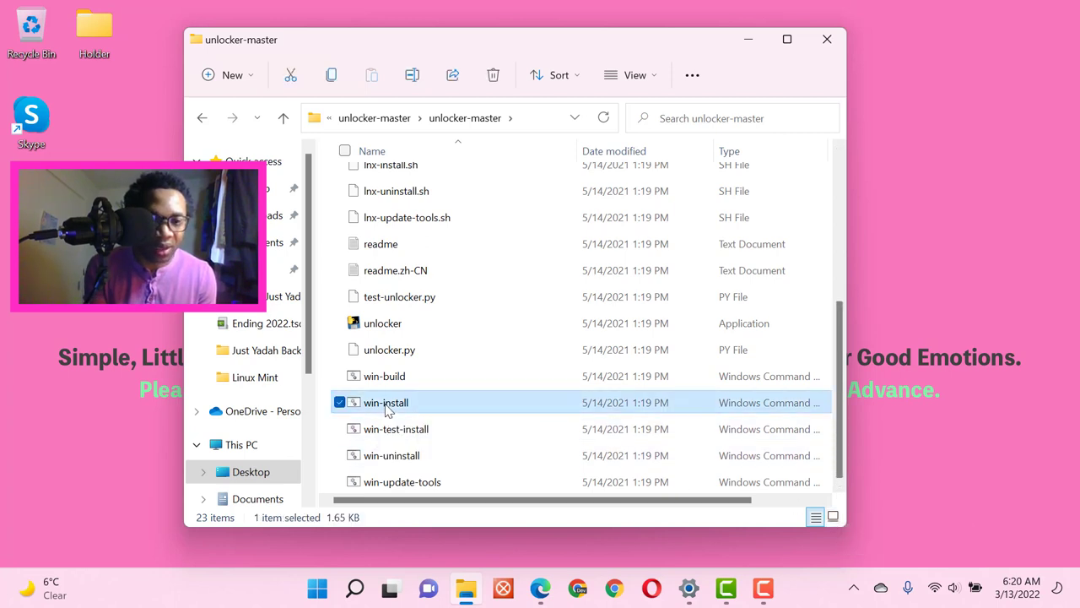
right_click(387, 409)
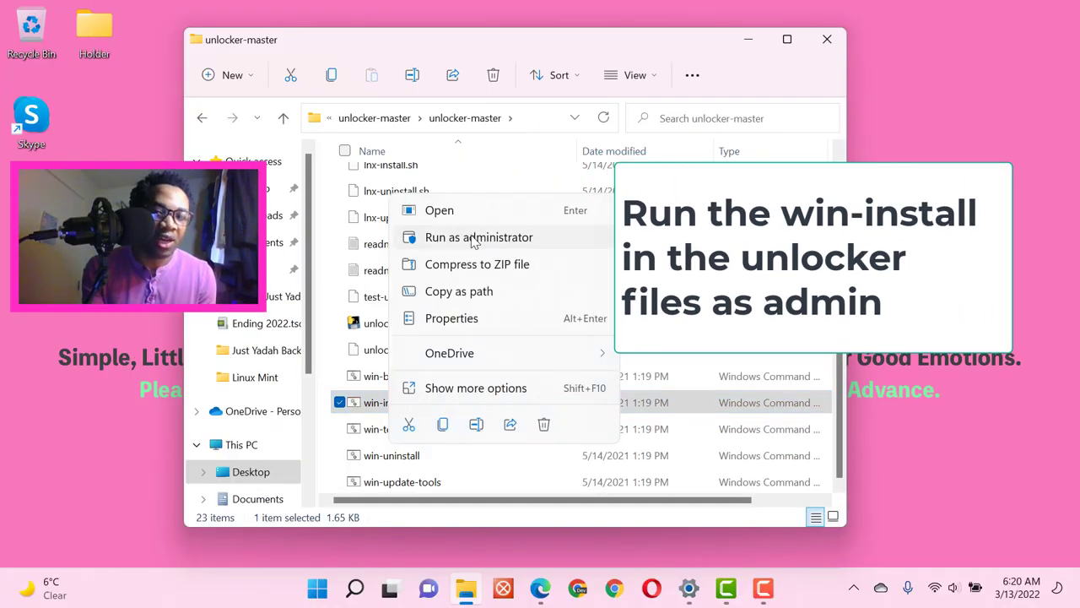
click(473, 54)
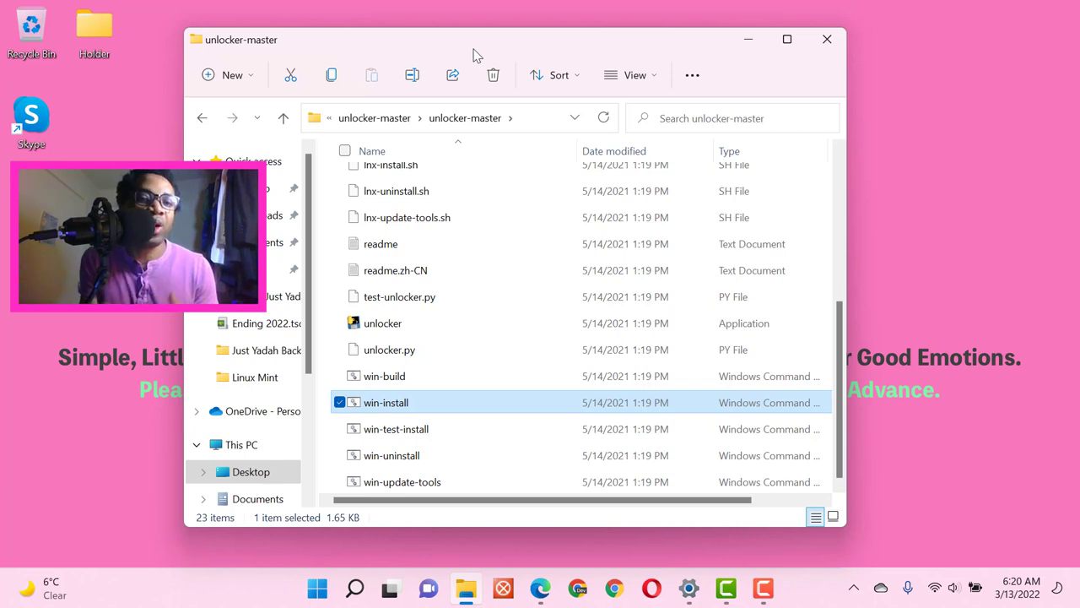
Step: Return to the Required folder, launch VMware Workstation Pro from its shortcut and go to its Home page
click(202, 123)
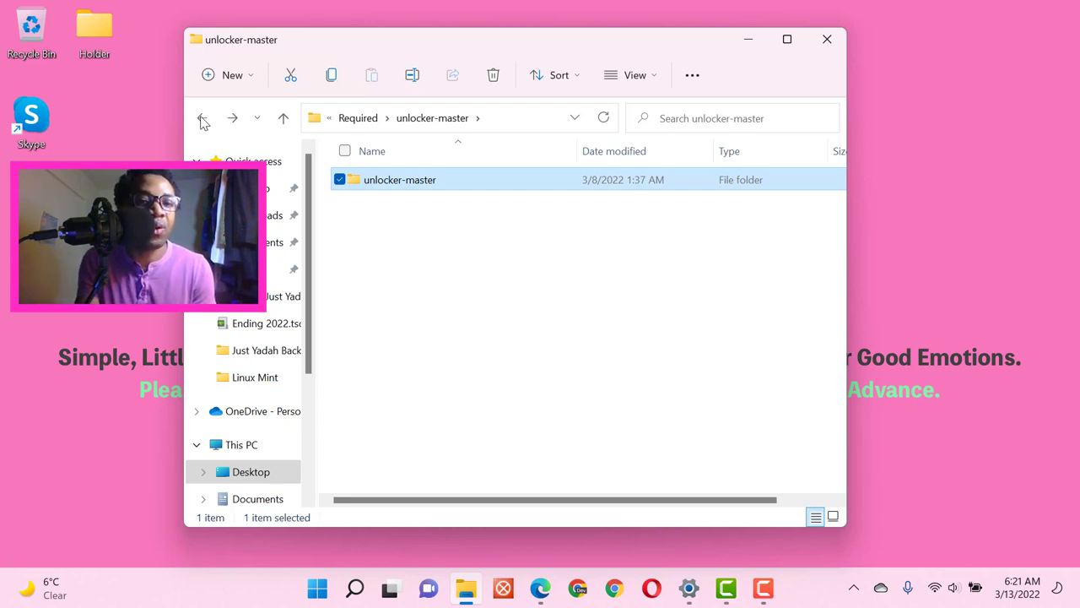
click(202, 121)
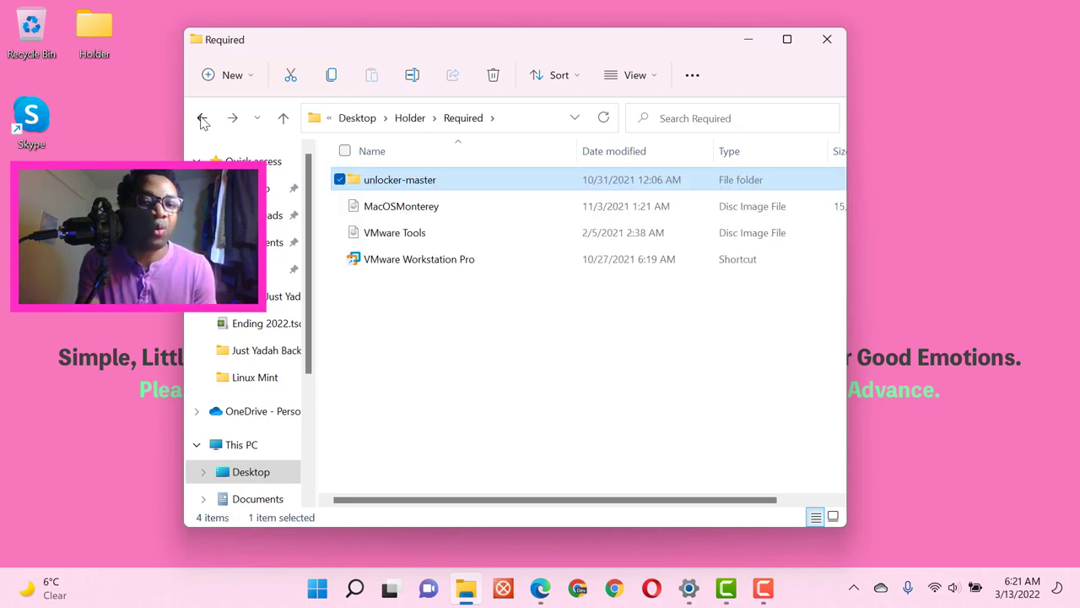
click(408, 262)
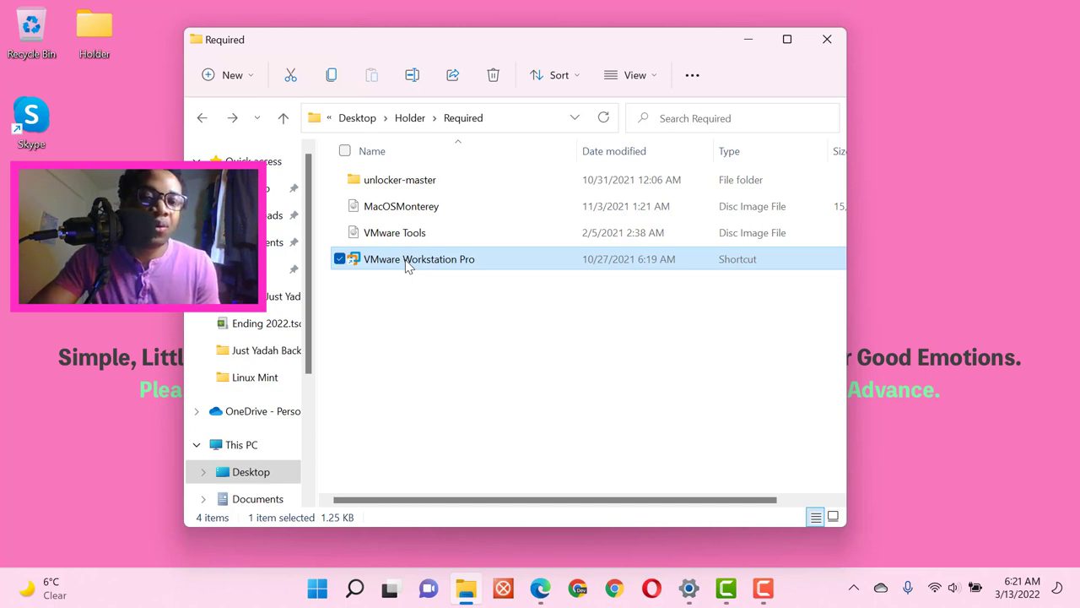
double_click(408, 259)
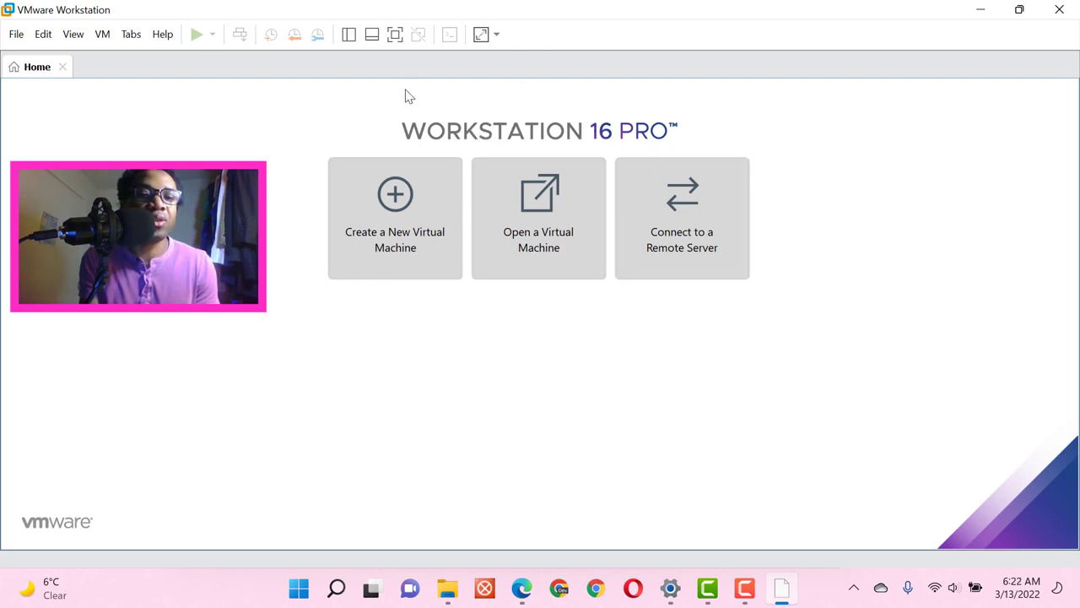
click(132, 34)
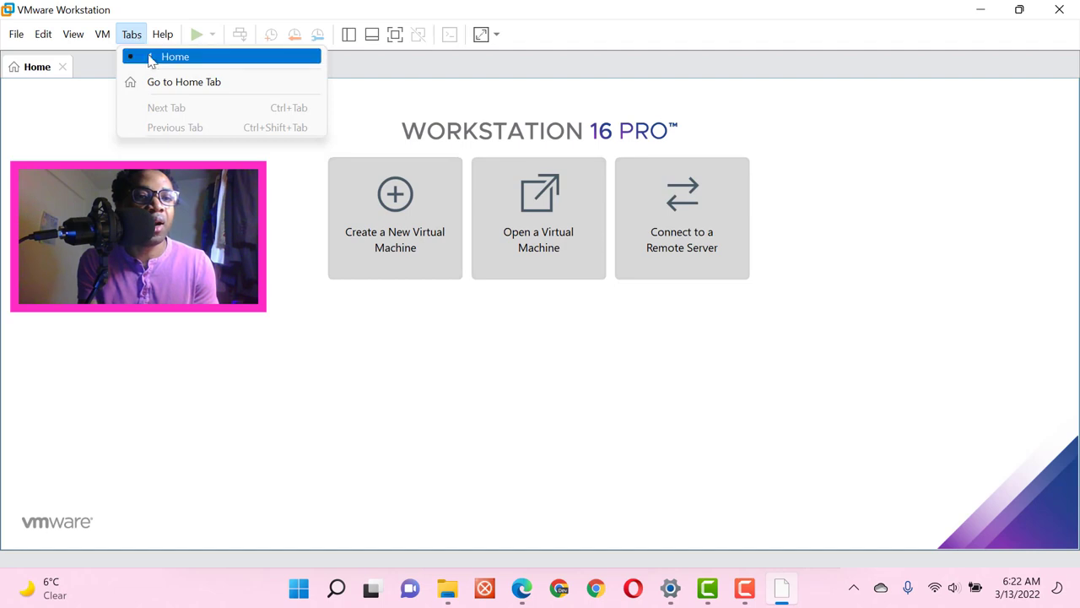
click(167, 62)
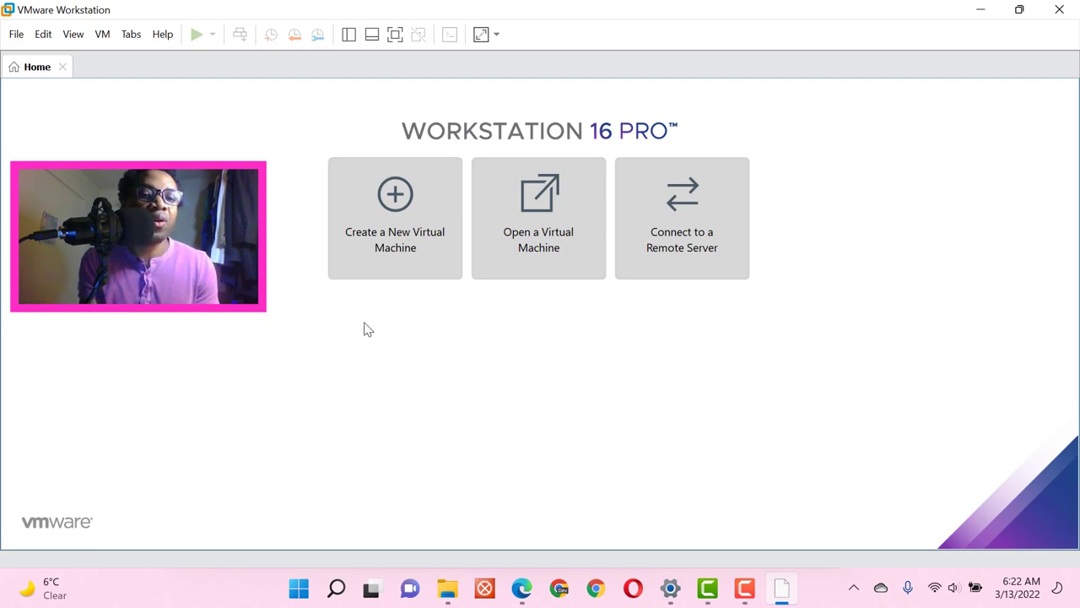
Step: Start a new virtual machine with the Typical configuration and the option to install the operating system later
click(400, 262)
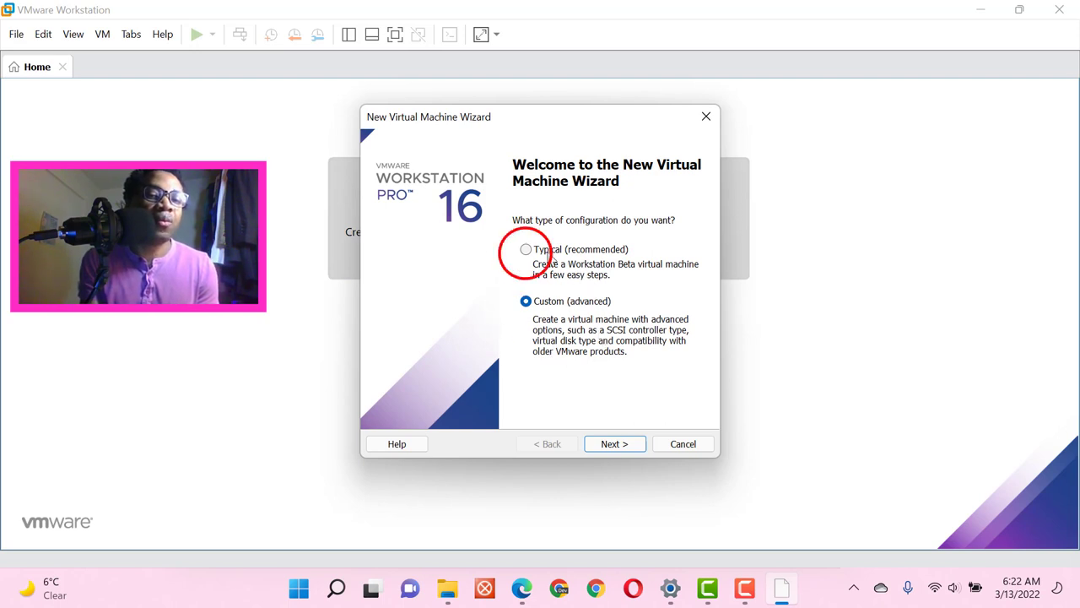
click(525, 250)
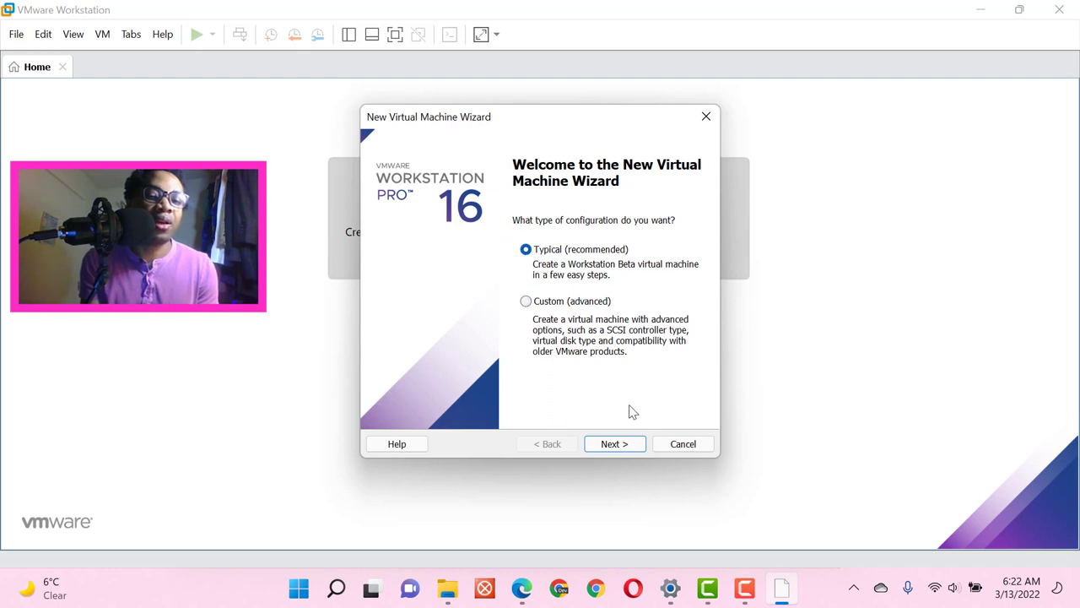
click(615, 444)
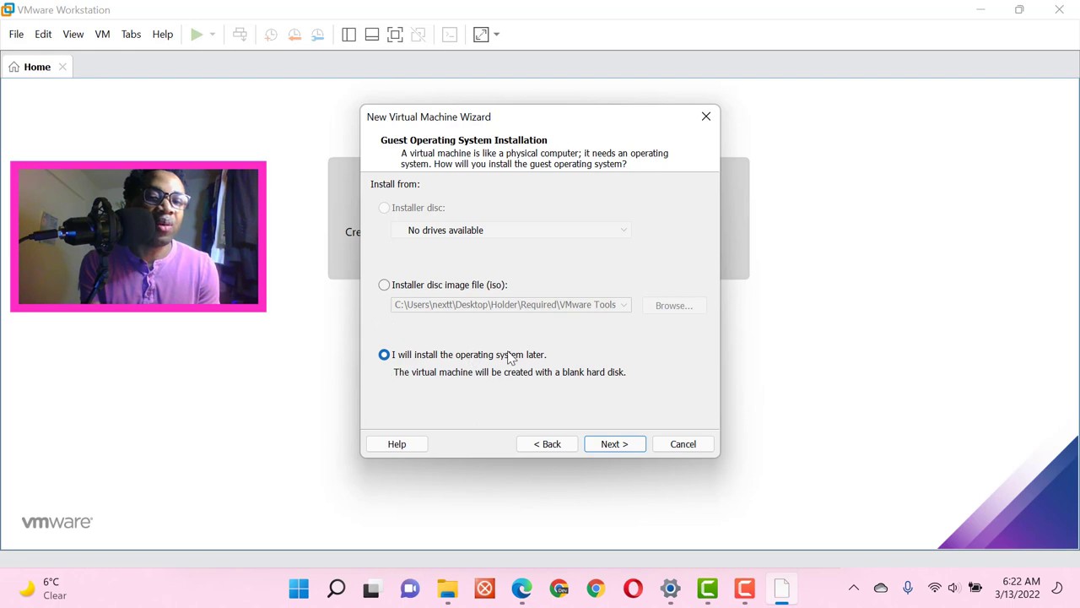
click(615, 444)
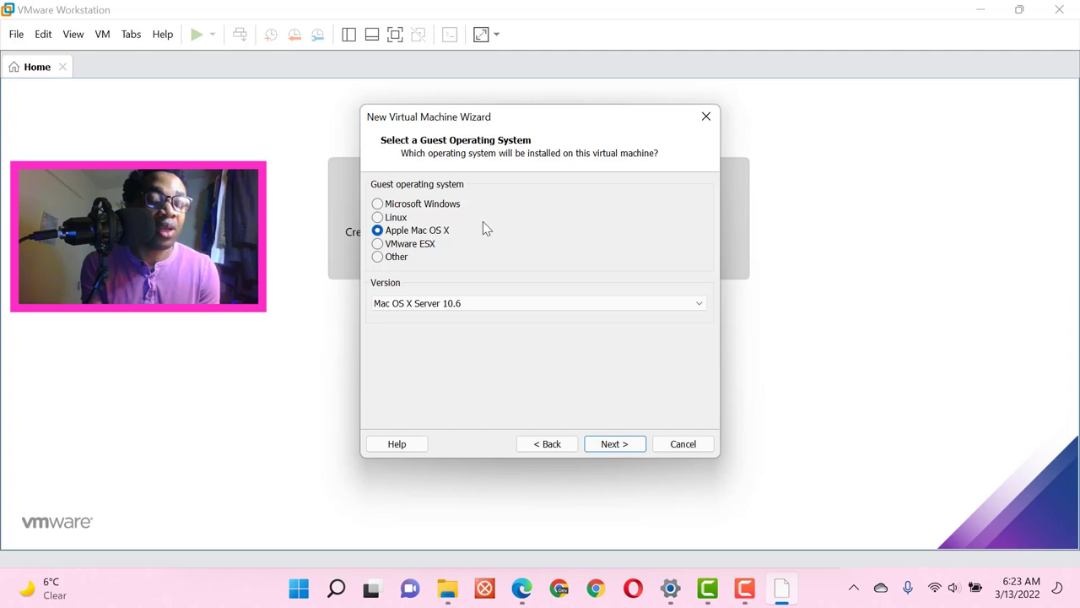
Step: Switch to File Explorer, review the run options of win-install in the nested unlocker-master folder, and close the window
click(447, 594)
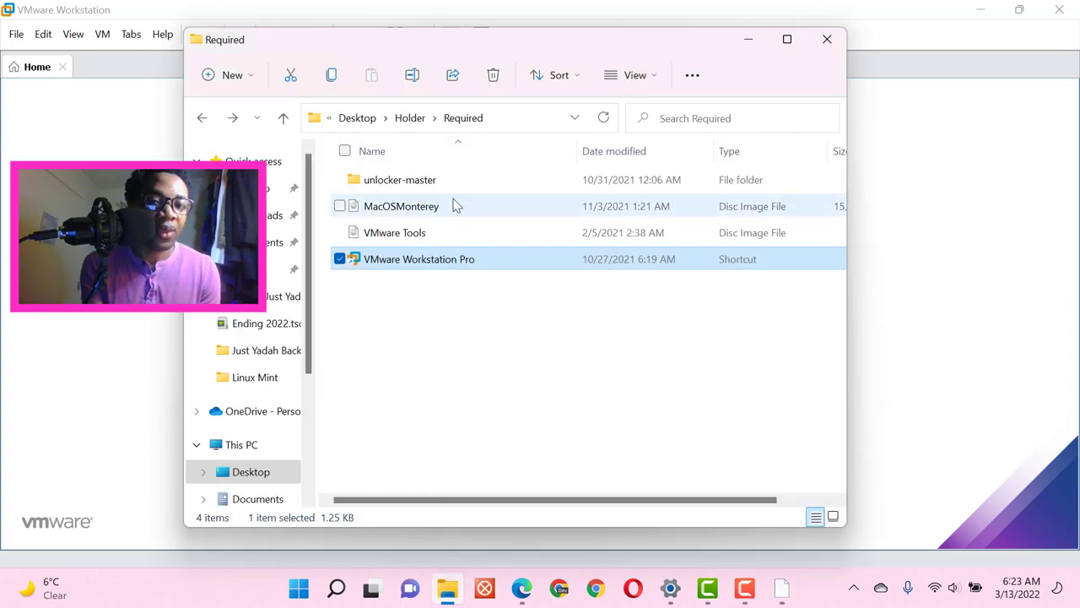
click(432, 184)
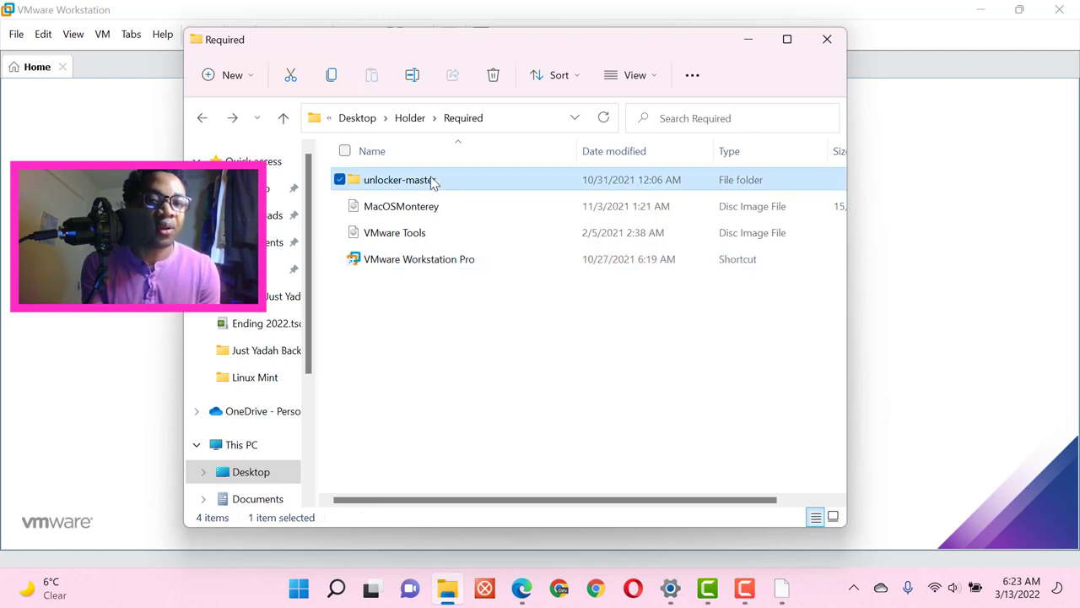
double_click(432, 183)
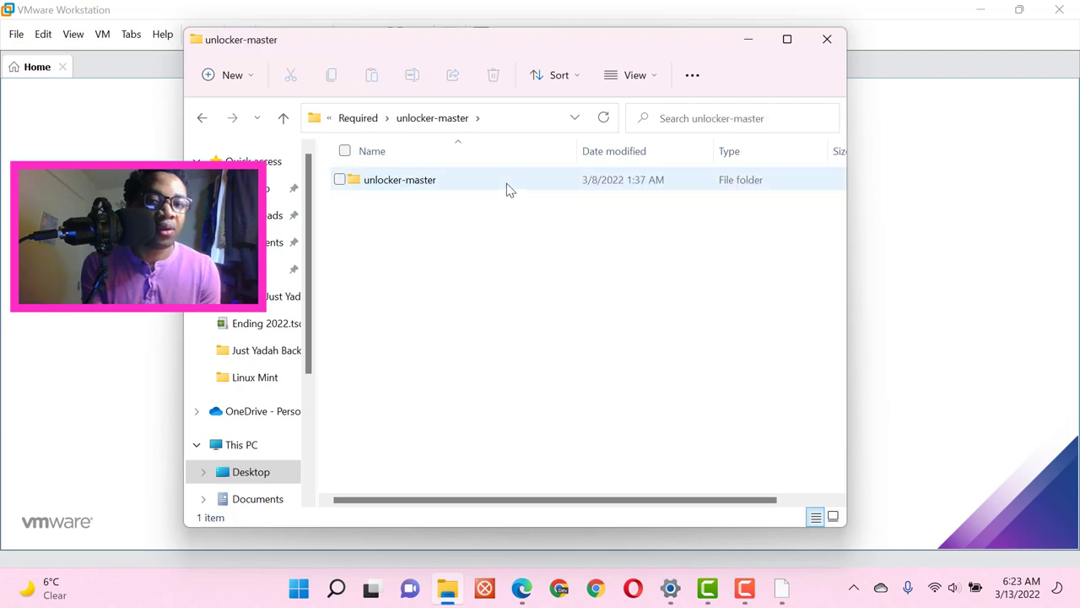
double_click(498, 183)
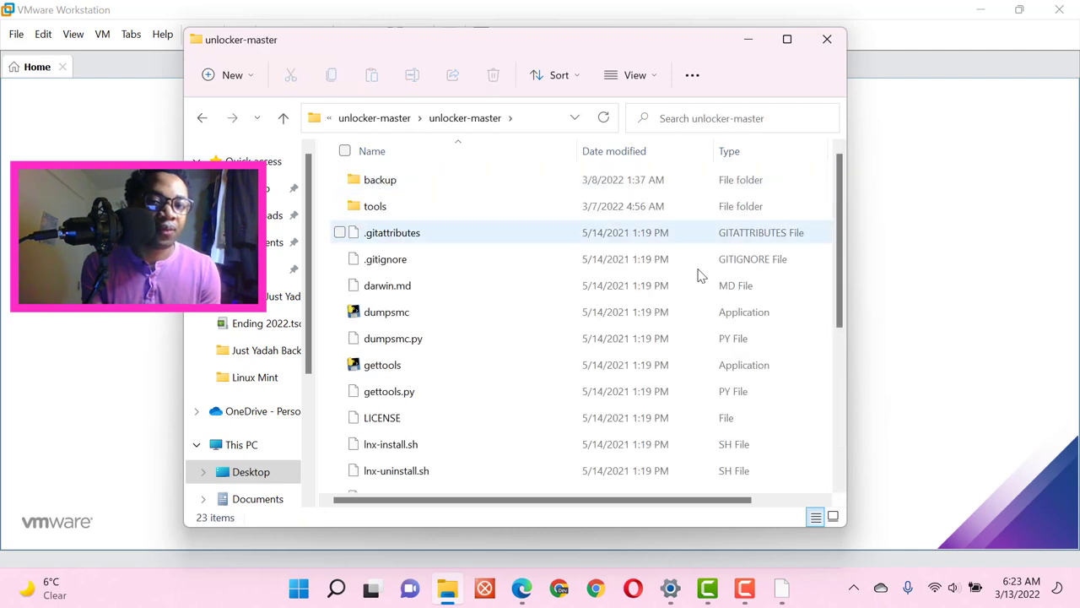
click(838, 381)
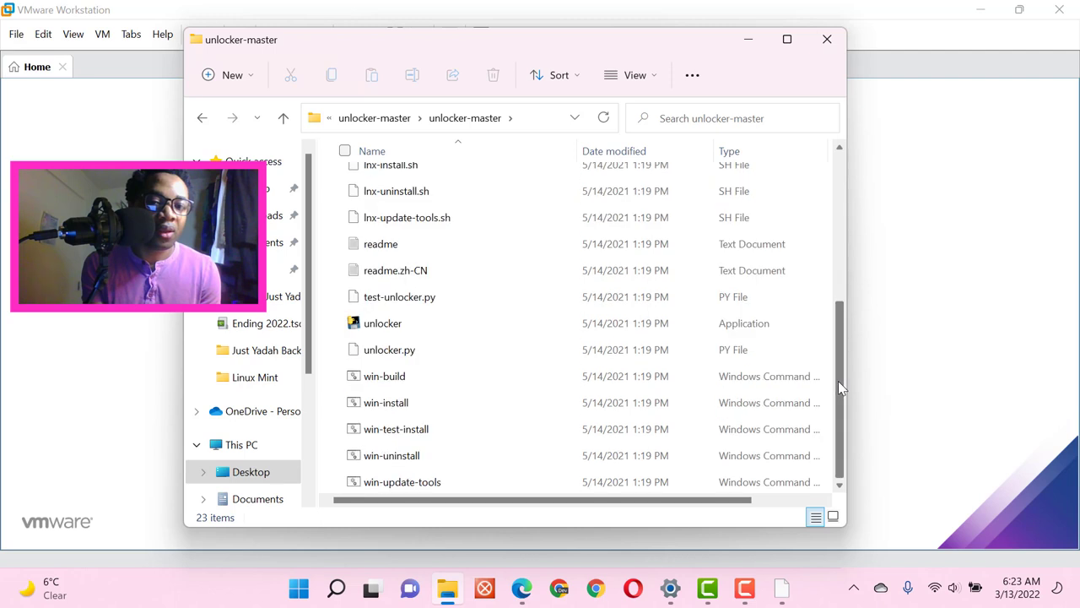
click(468, 408)
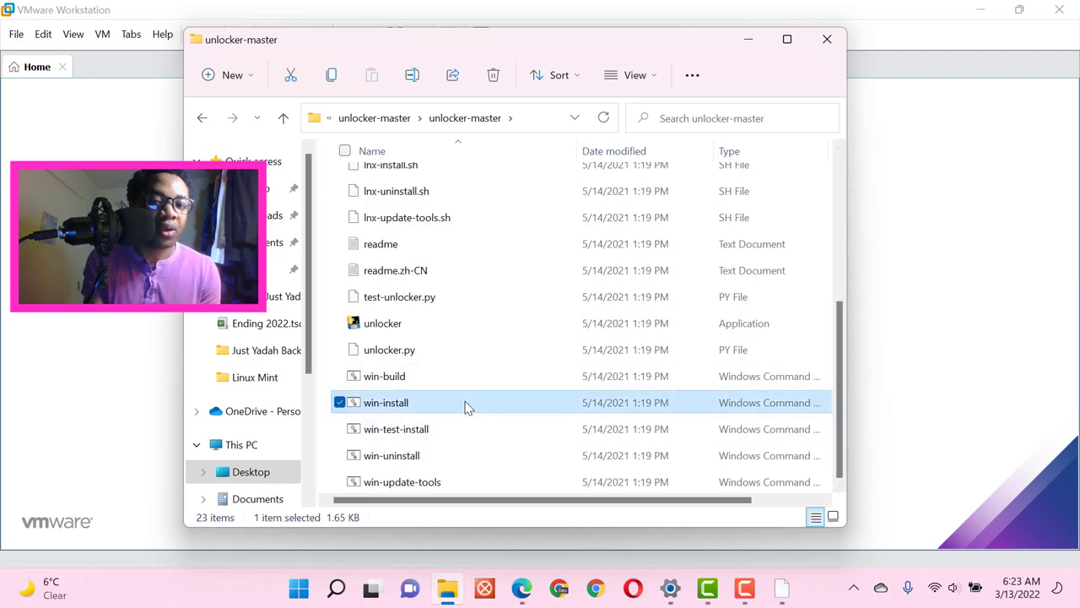
right_click(468, 407)
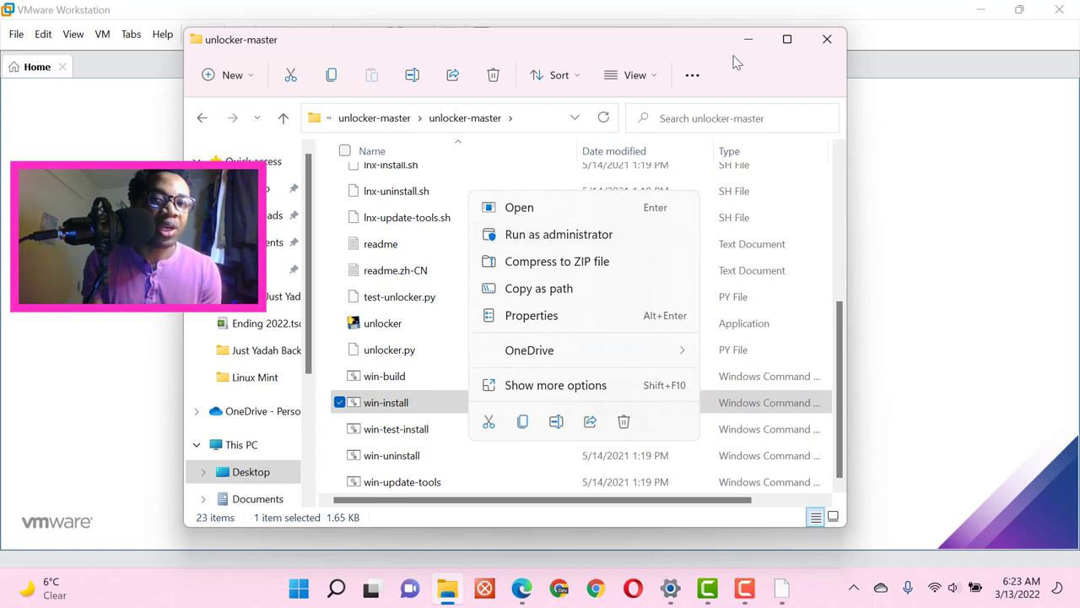
click(823, 40)
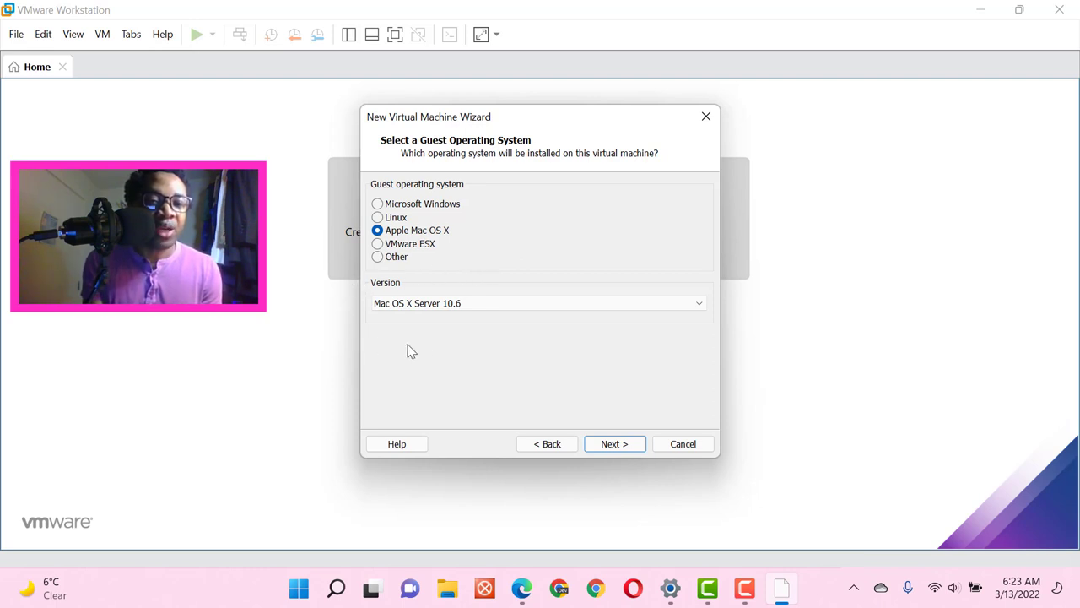
Step: Choose Mac OS X Server 10.6 as the version of the Apple Mac OS X guest and proceed to naming
click(456, 308)
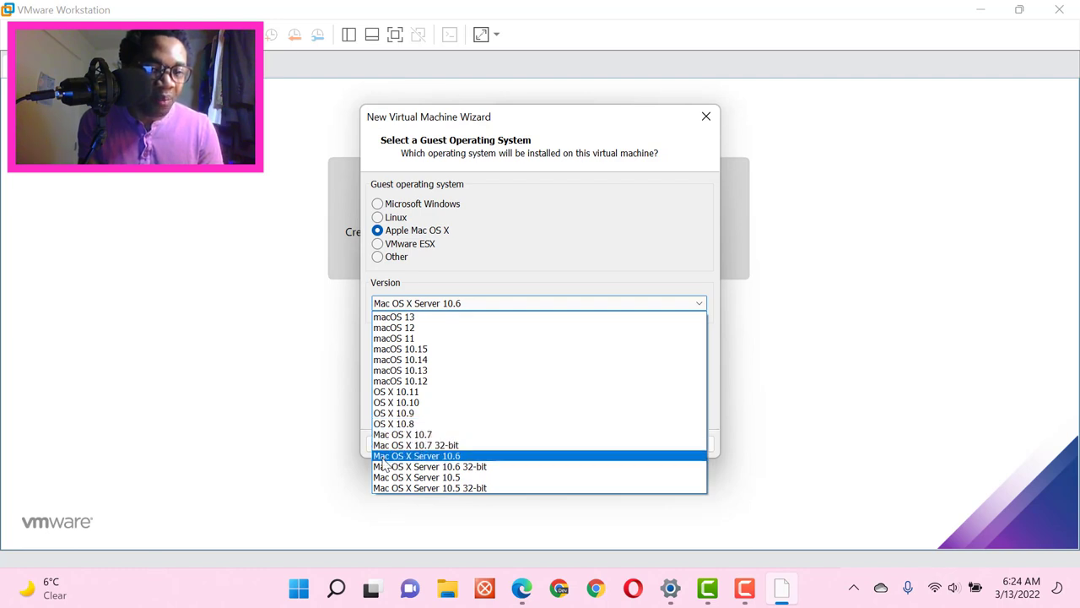
click(458, 457)
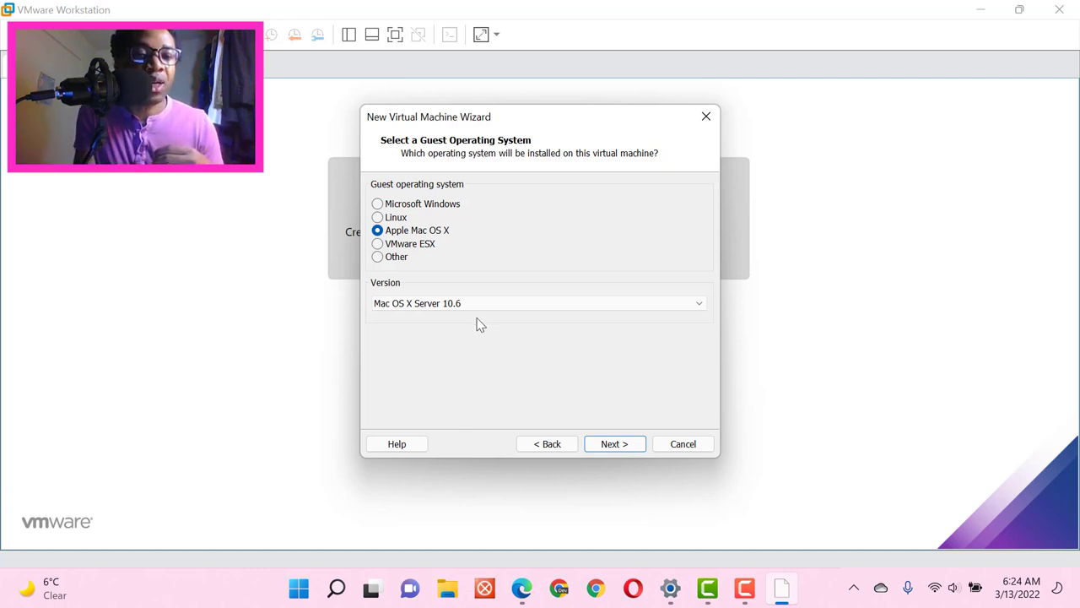
click(433, 305)
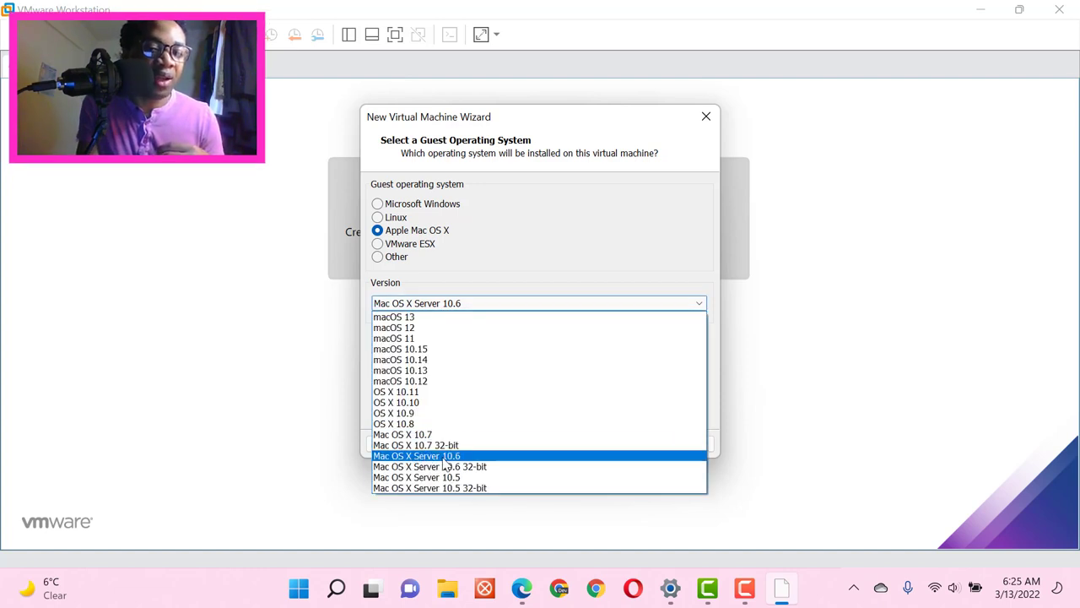
click(453, 458)
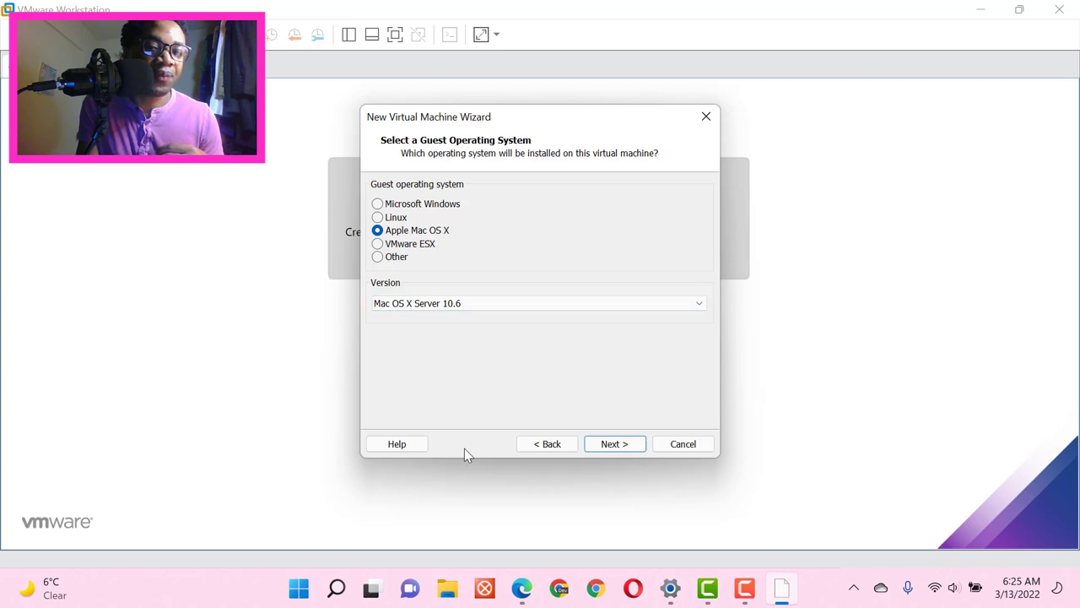
click(615, 444)
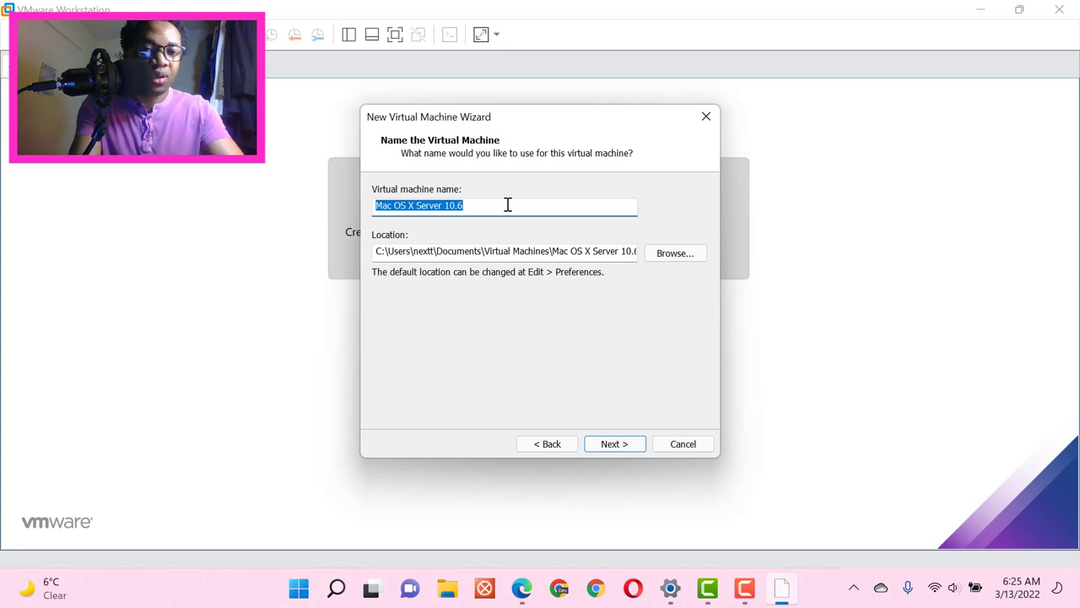
Step: Name the virtual machine MacBook Pro
text(M)
key(BackSpace)
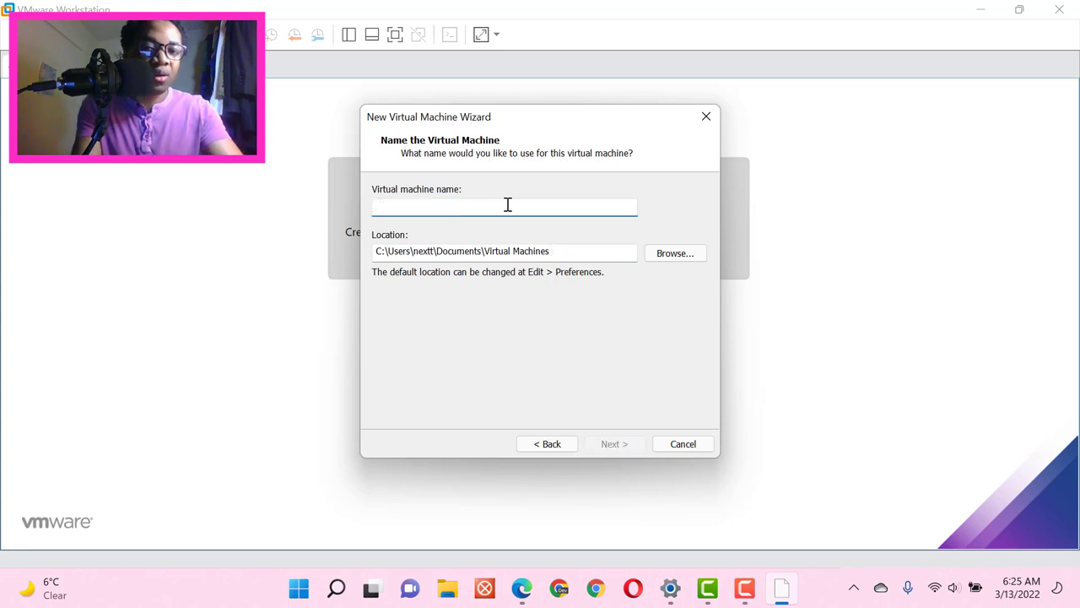
text(m)
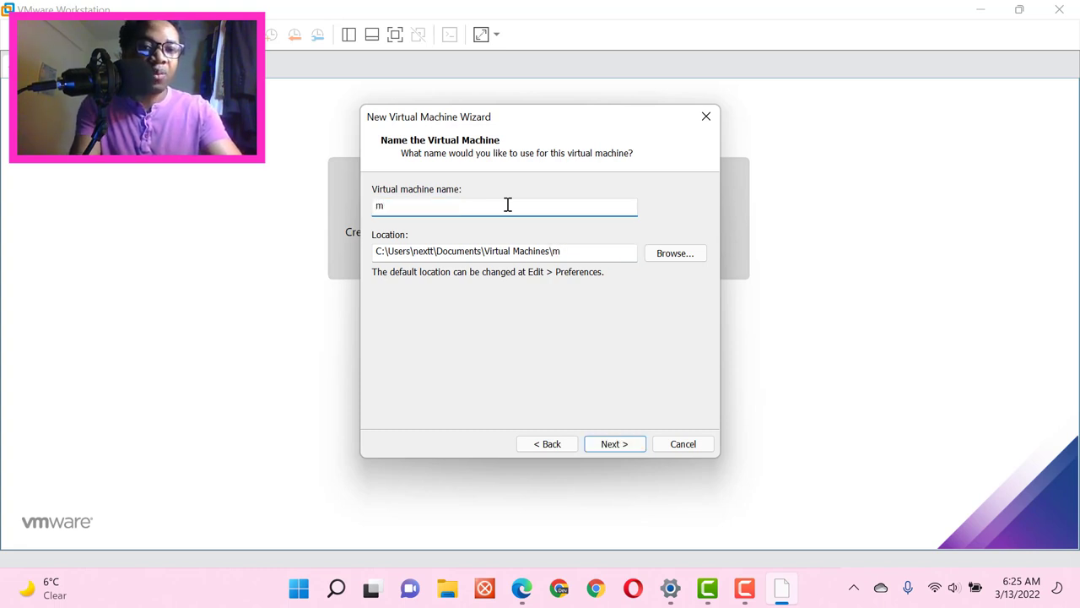
text(A)
key(BackSpace)
key(BackSpace)
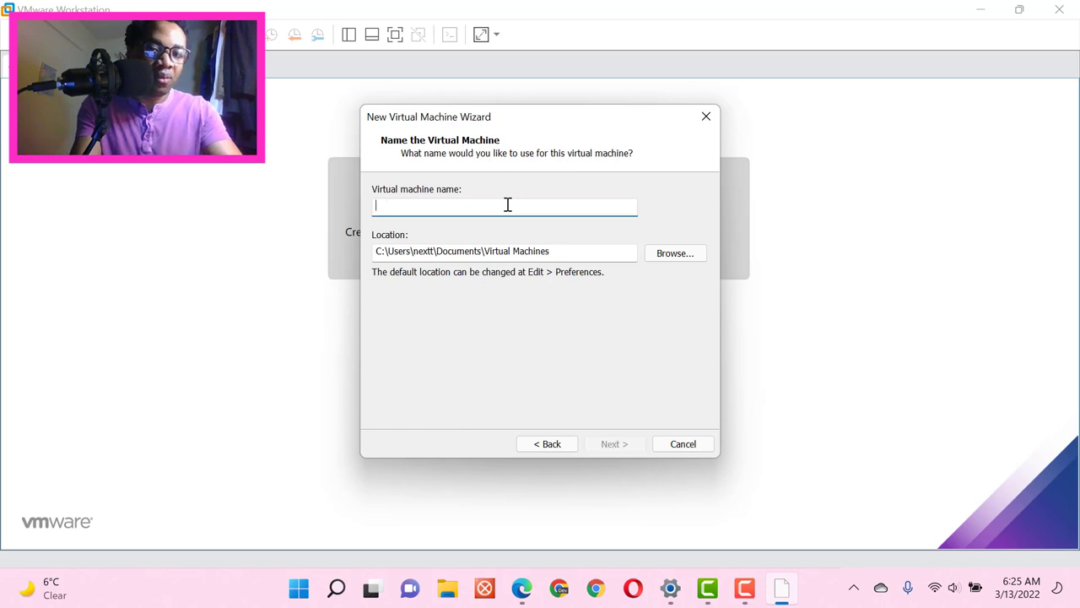
text(Mac)
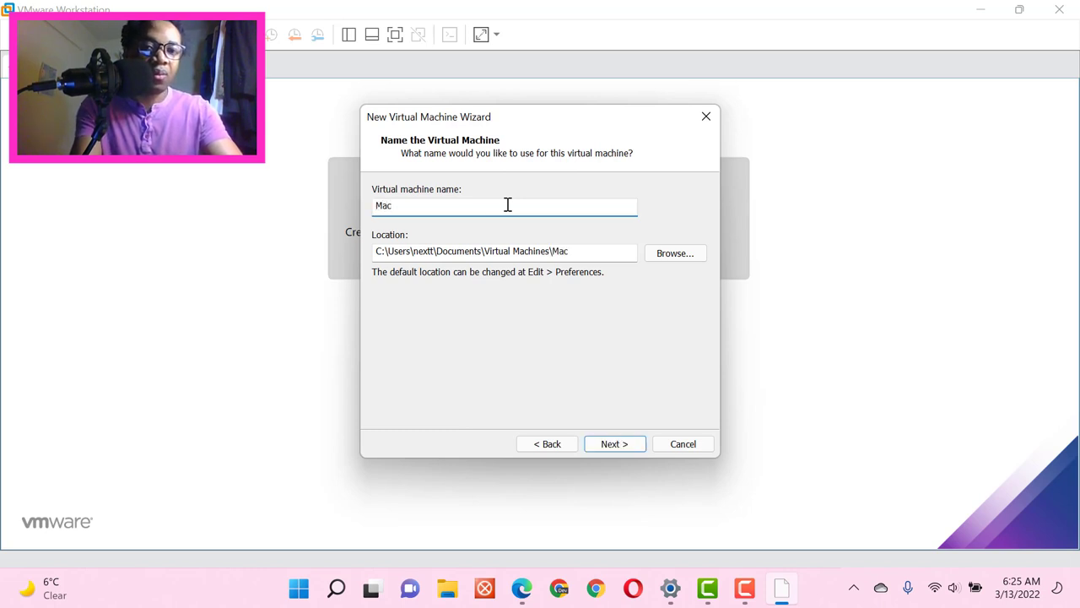
text(Book)
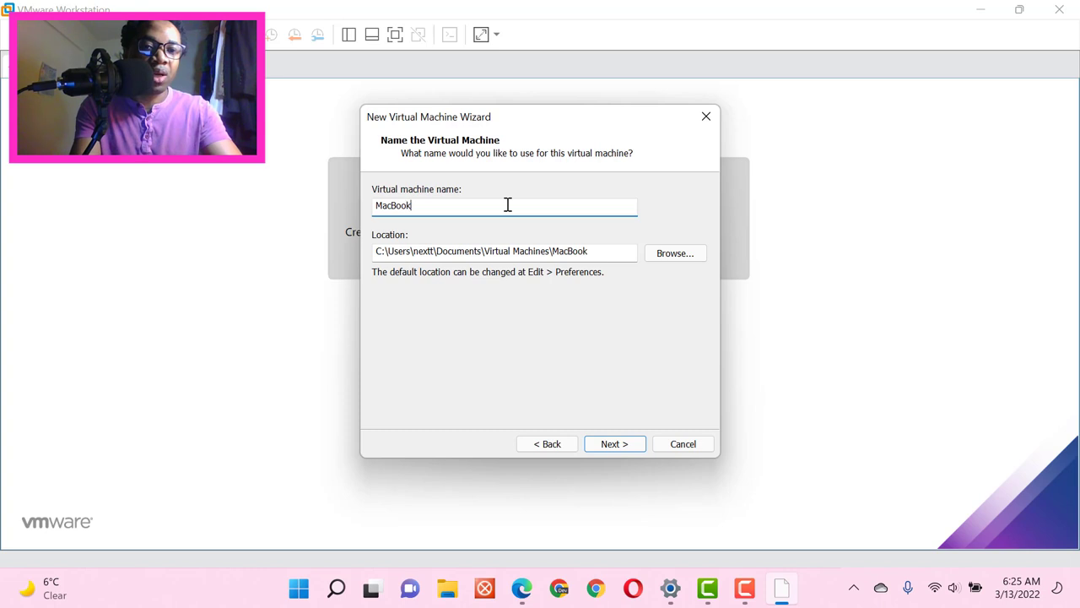
text( Pro)
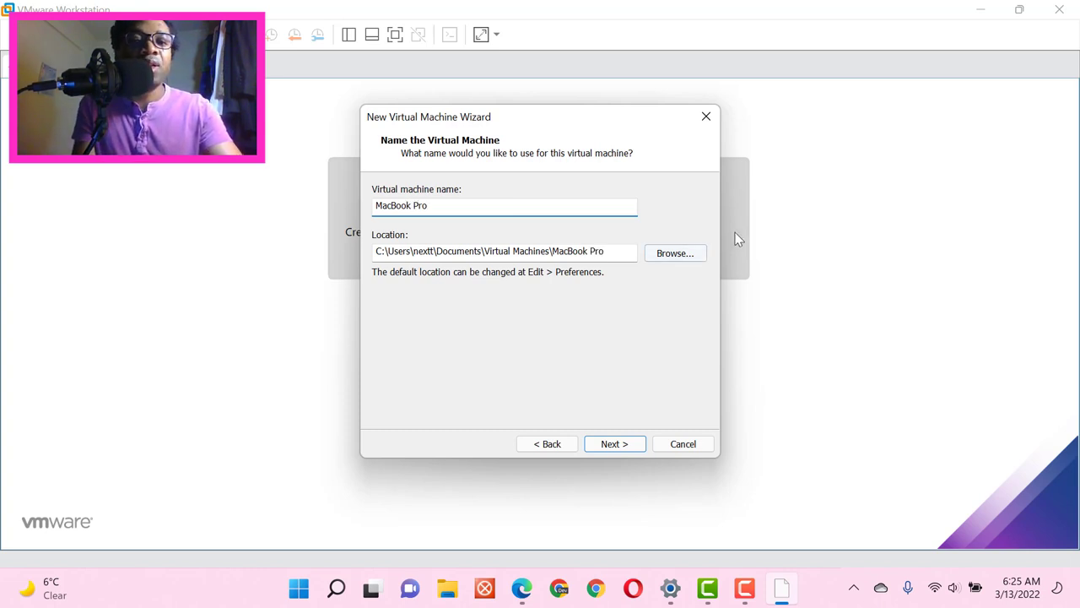
Step: Set the virtual machine's location to the Desktop folder and proceed to the disk capacity settings
click(676, 255)
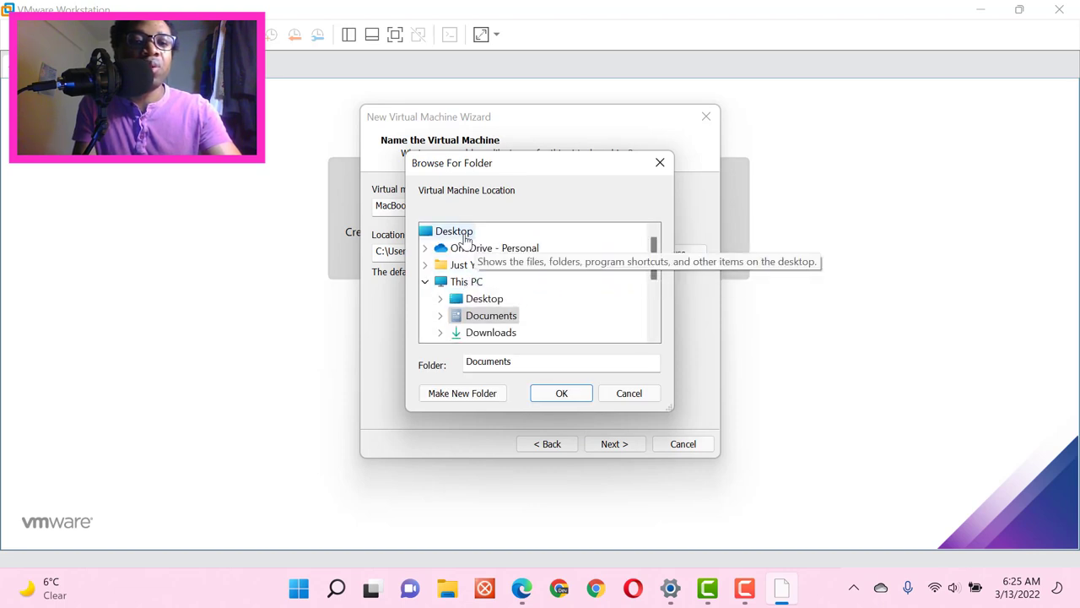
click(561, 394)
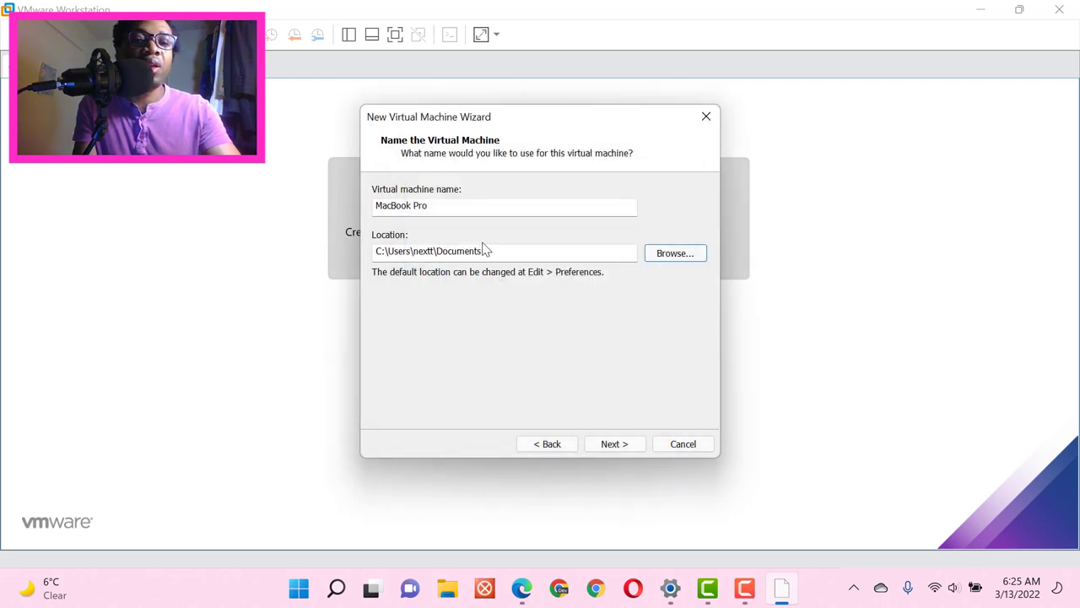
key(Return)
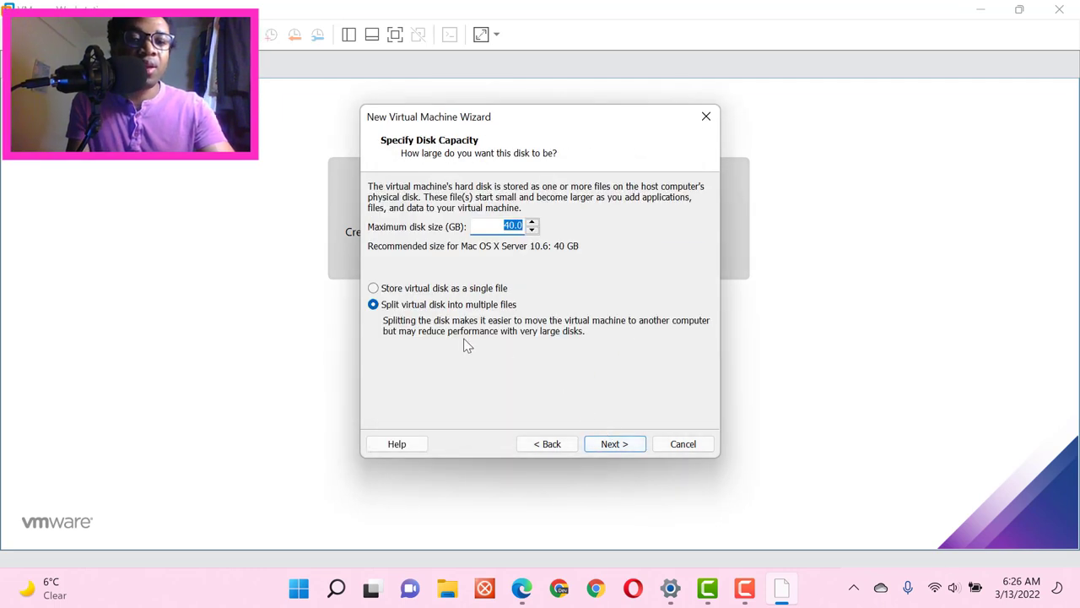
Step: Store the virtual disk as a single file with a maximum size of 400 GB and finish creating the virtual machine
click(374, 289)
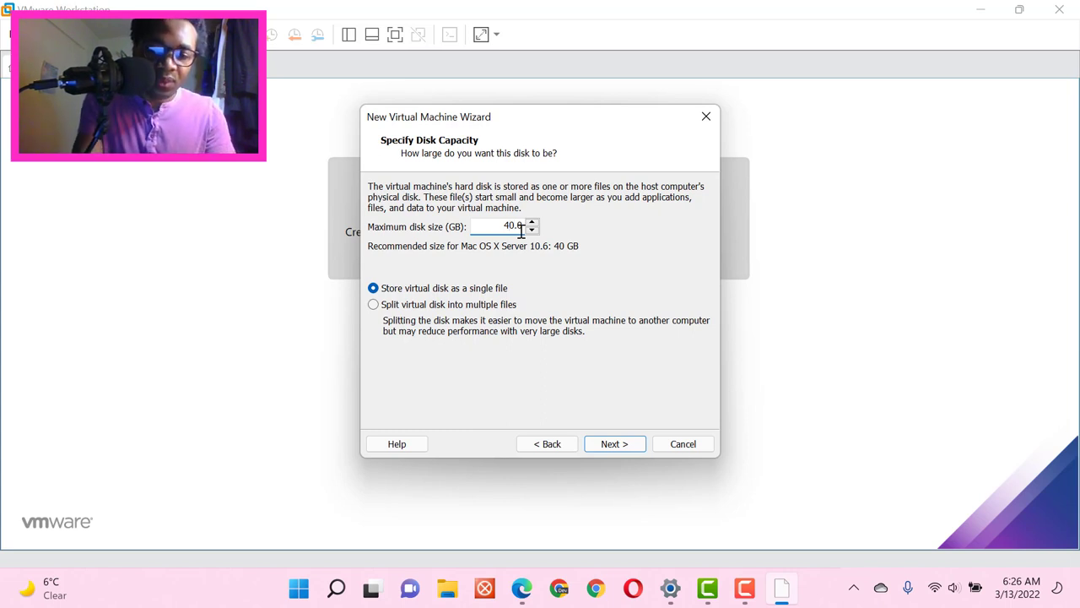
key(BackSpace)
key(BackSpace)
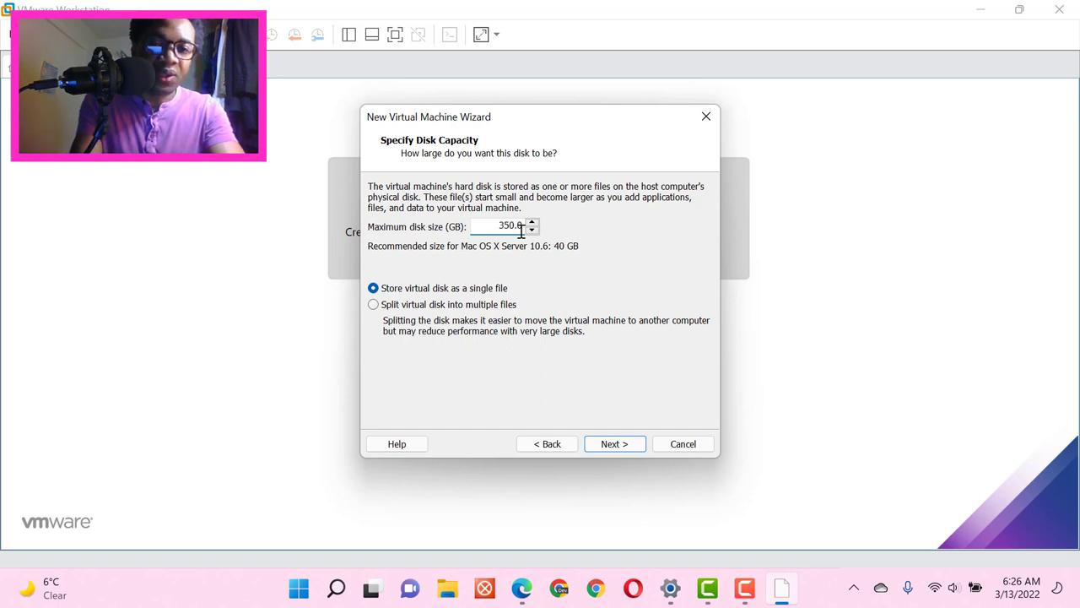
key(BackSpace)
key(BackSpace)
key(BackSpace)
key(BackSpace)
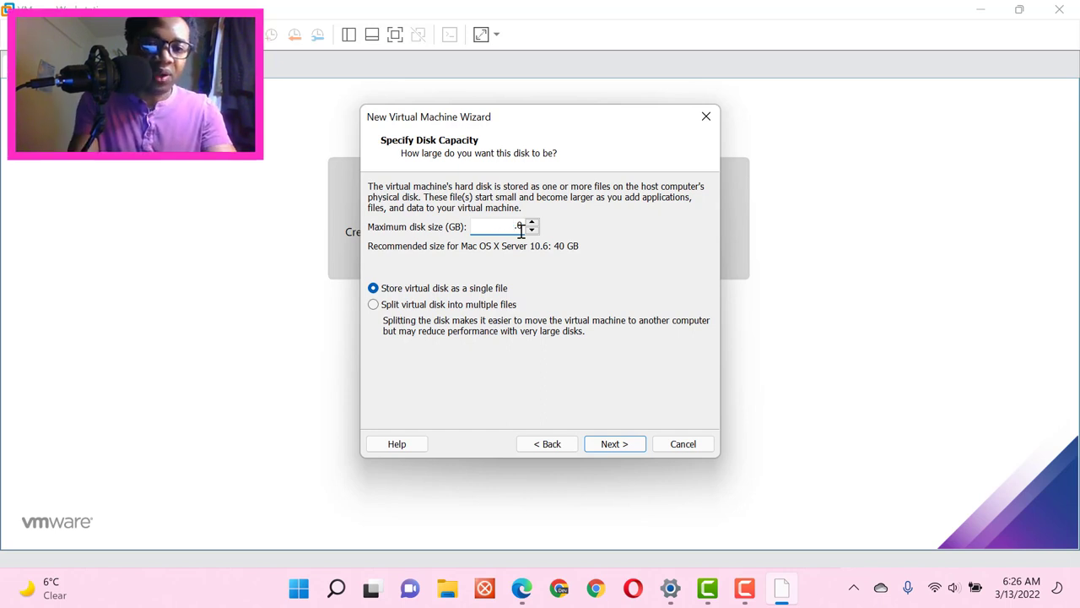
text(00)
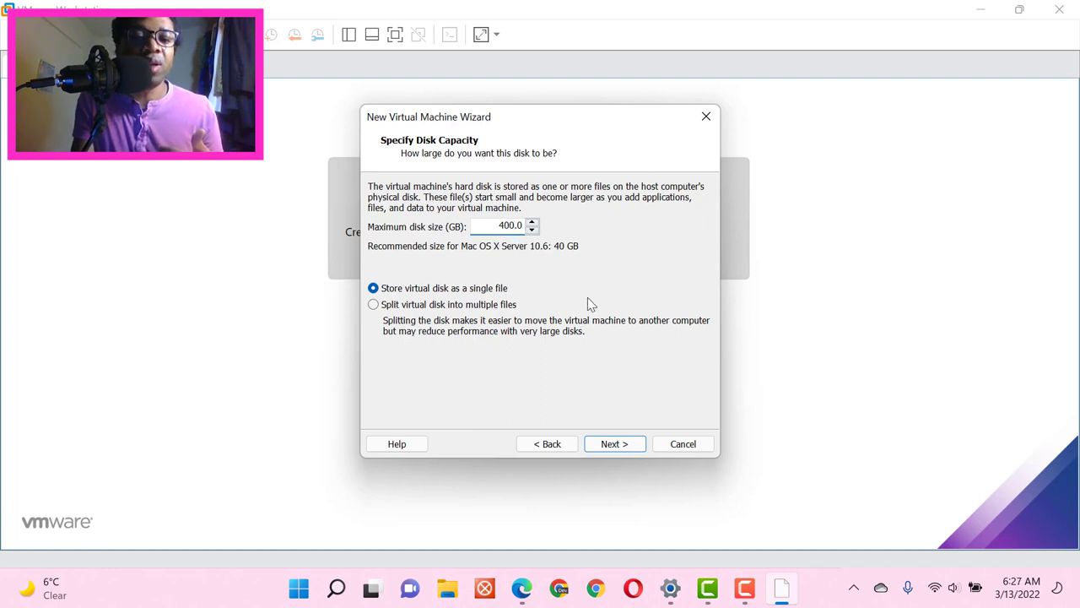
click(616, 443)
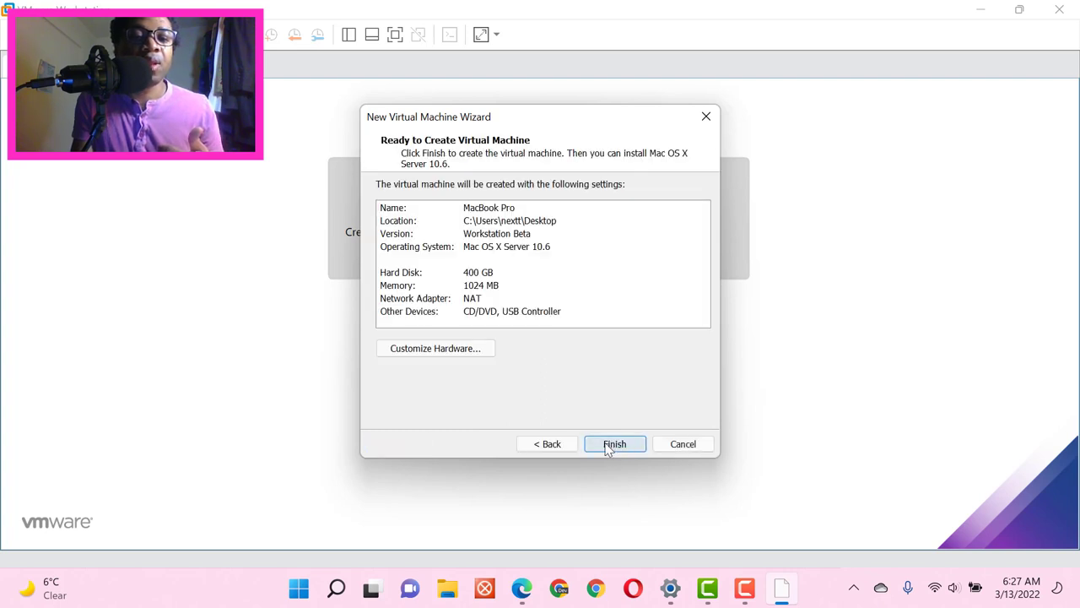
click(613, 449)
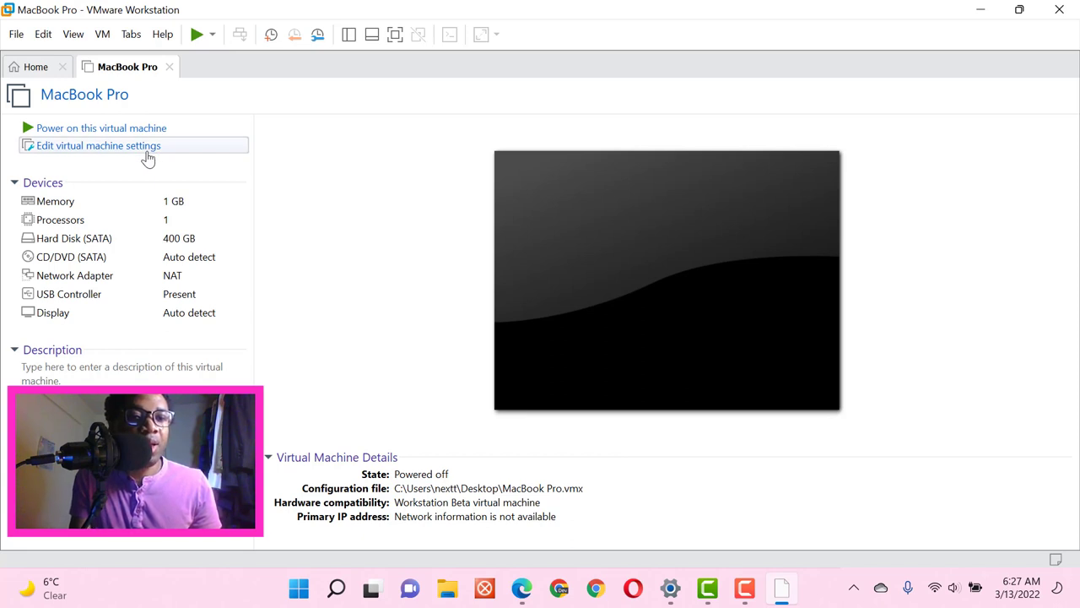
Step: In the virtual machine's settings, set the memory to 4 GB and the processors to 2 with 2 cores per processor
click(147, 157)
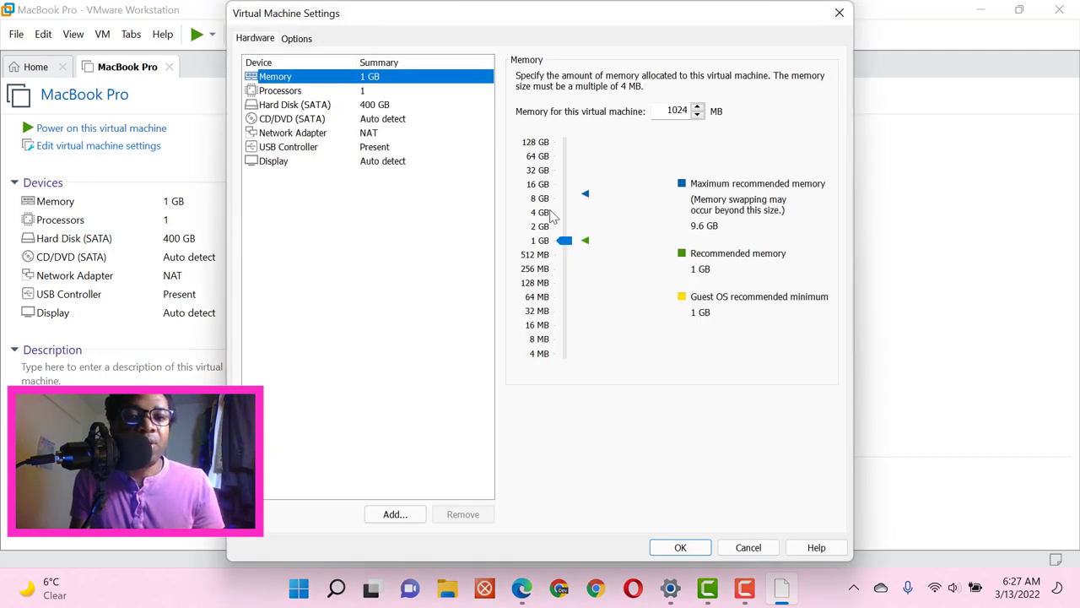
click(546, 217)
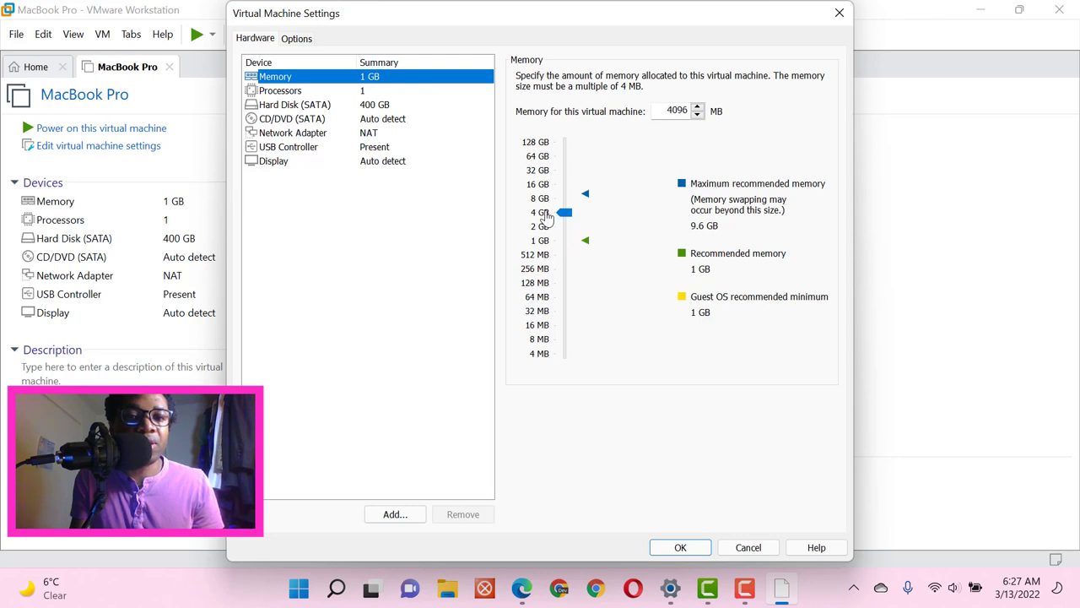
click(376, 94)
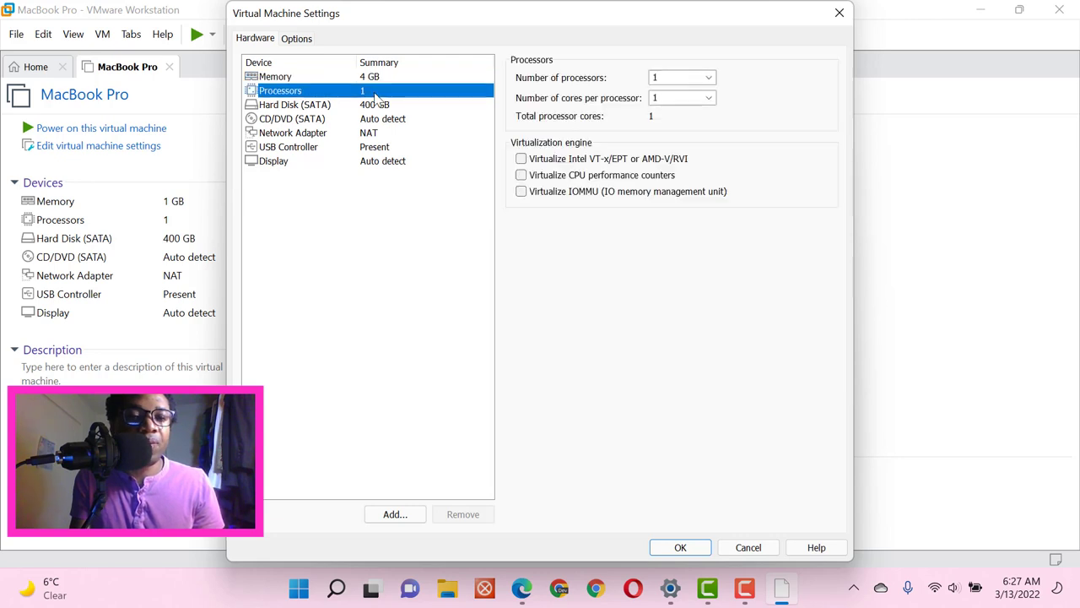
click(708, 79)
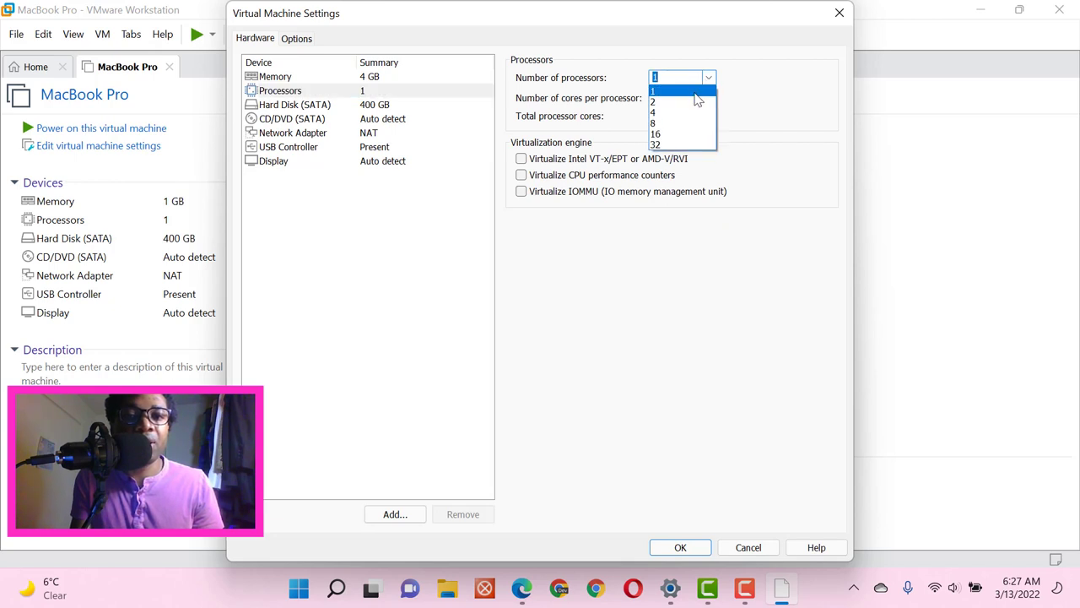
click(692, 101)
click(707, 98)
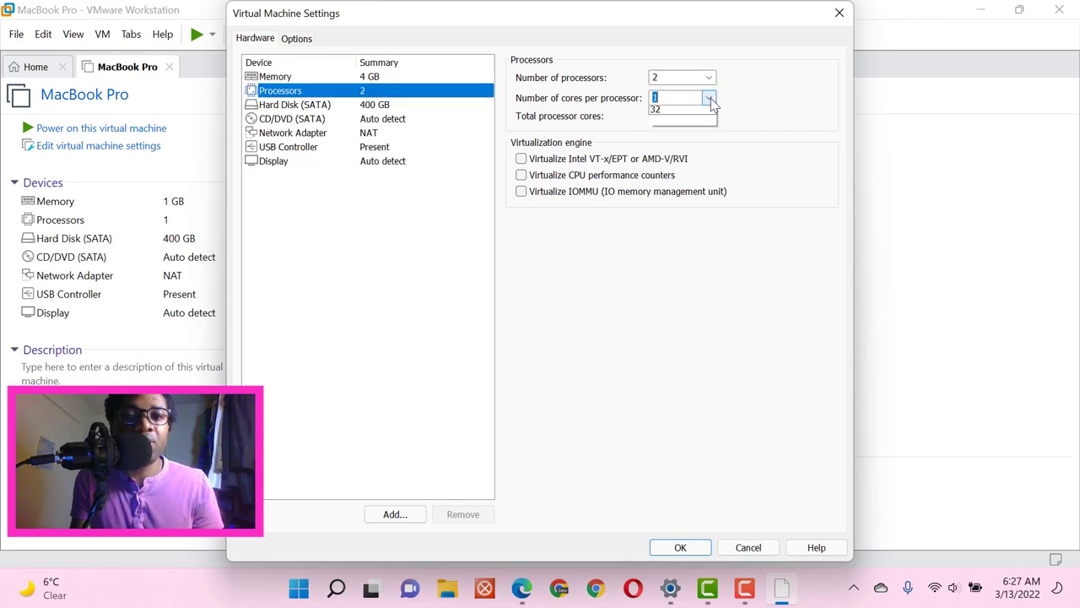
click(684, 124)
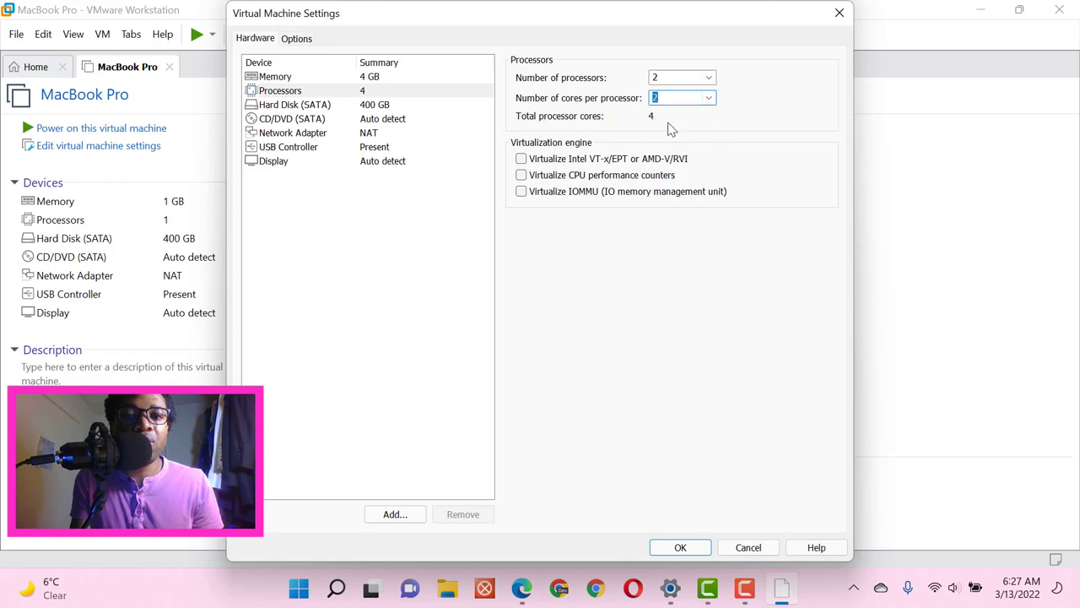
Step: Make the CD/DVD drive use the MacOSMonterey ISO image from Holder\Required on the Desktop and save the virtual machine settings
click(407, 119)
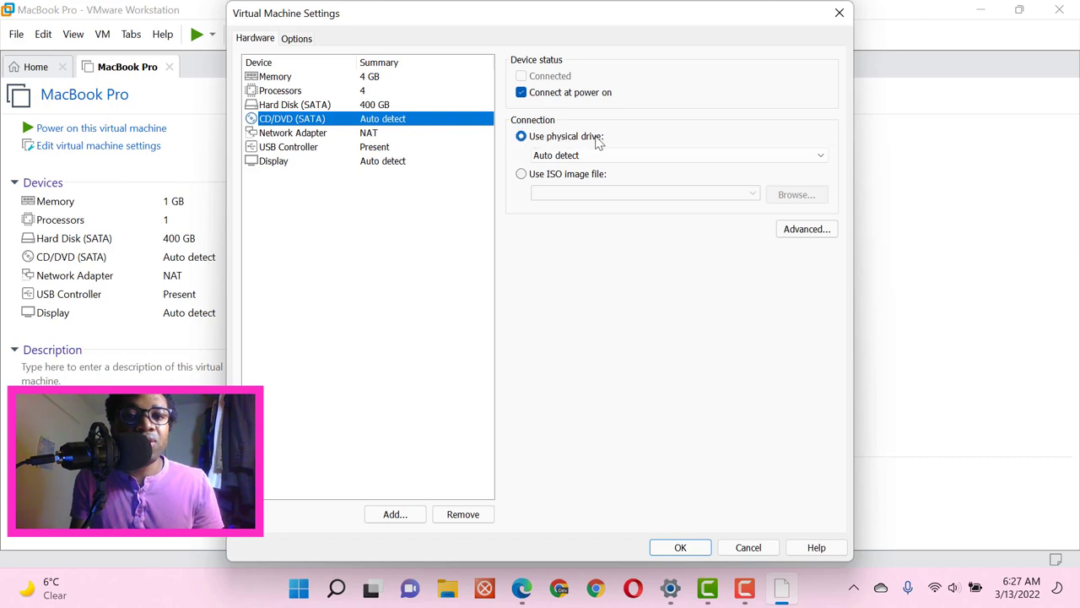
click(522, 175)
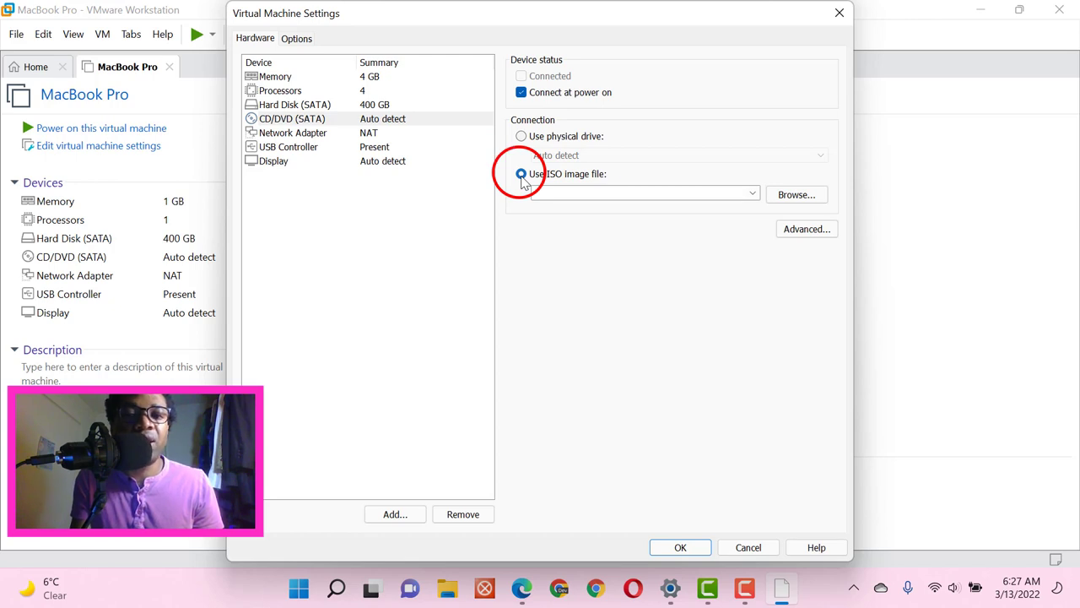
click(795, 195)
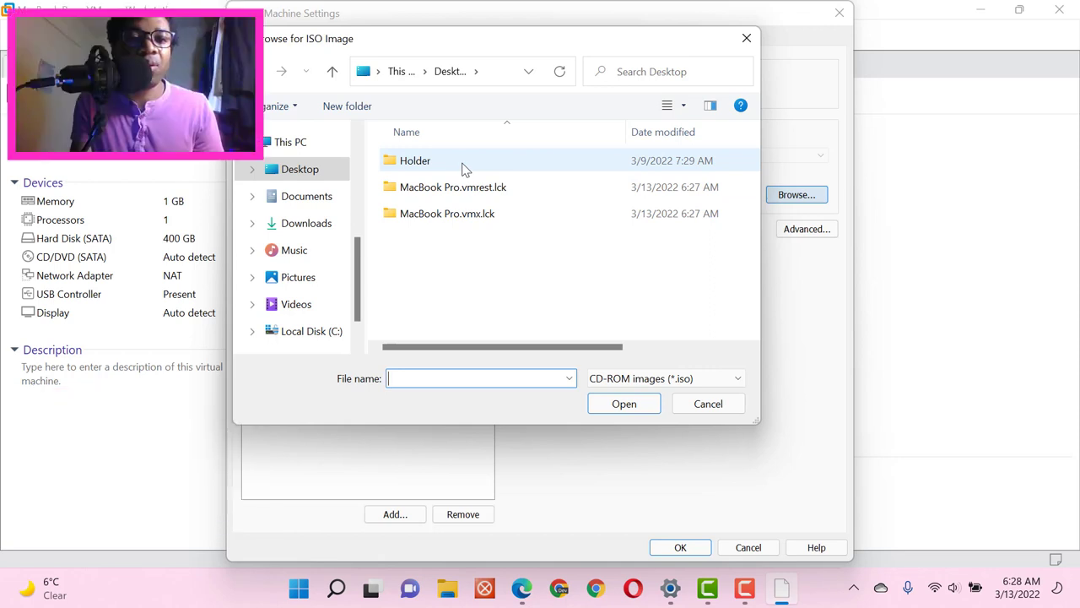
double_click(462, 169)
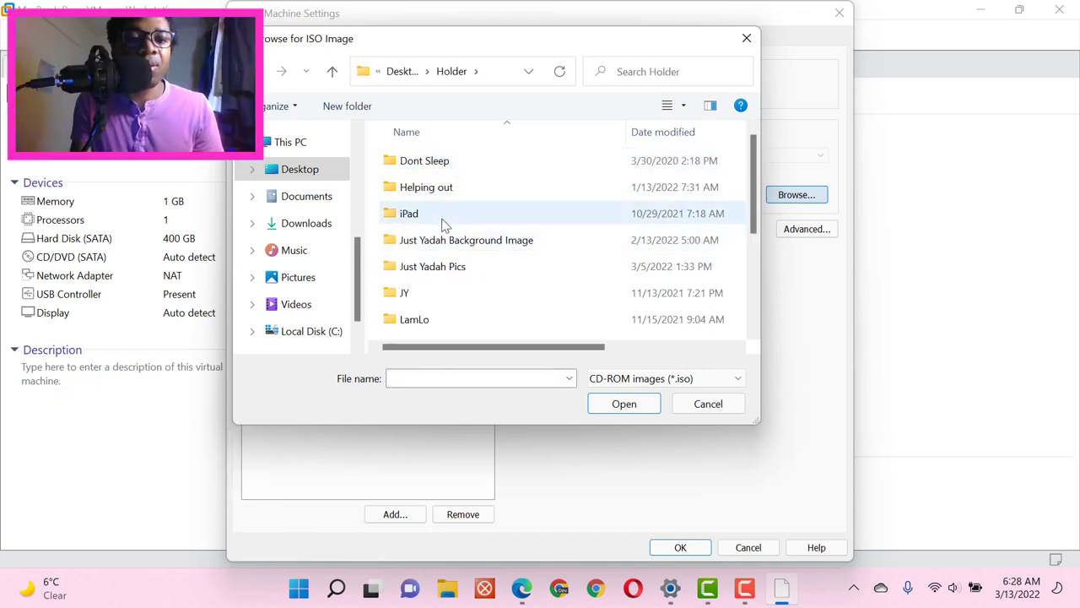
click(752, 278)
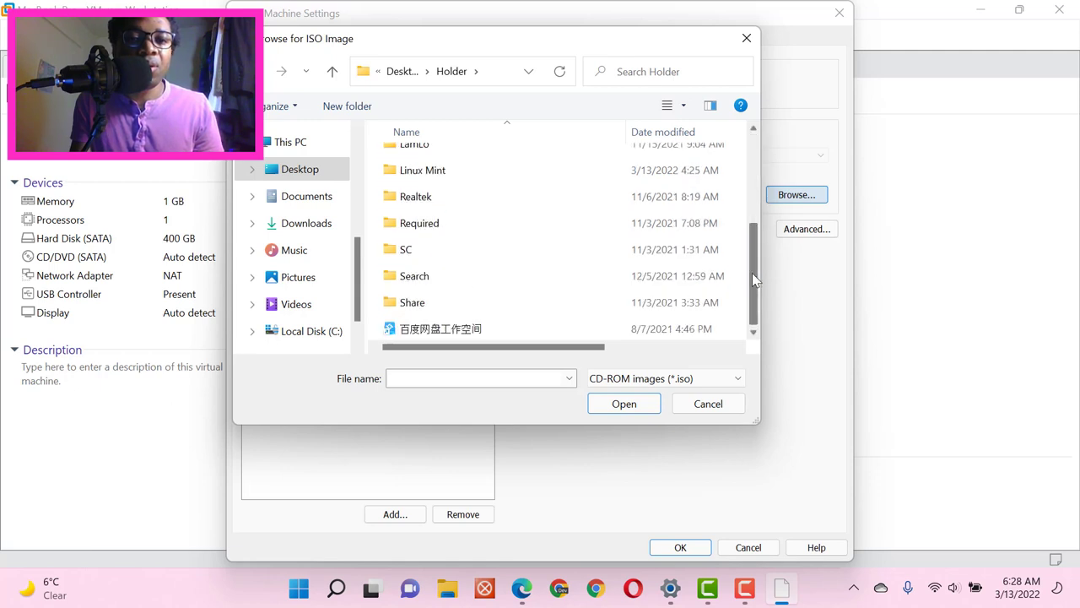
click(478, 223)
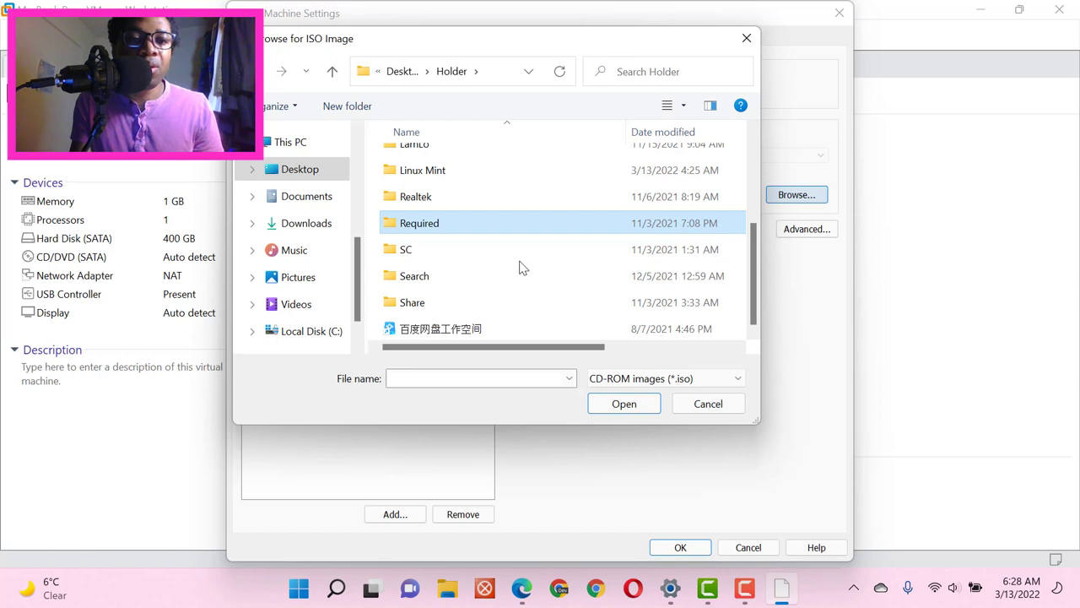
click(623, 405)
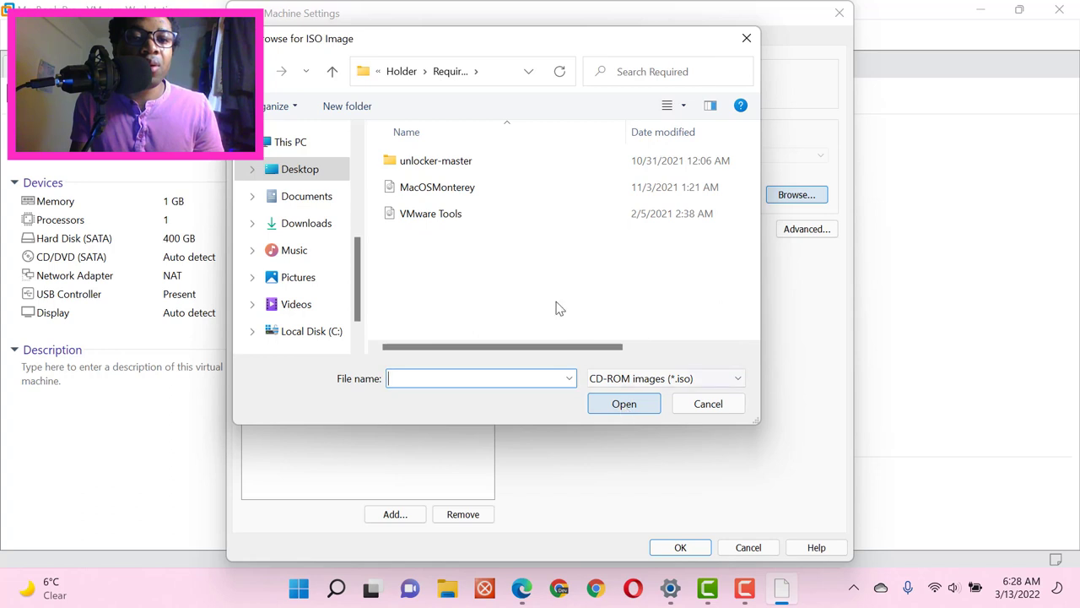
click(477, 194)
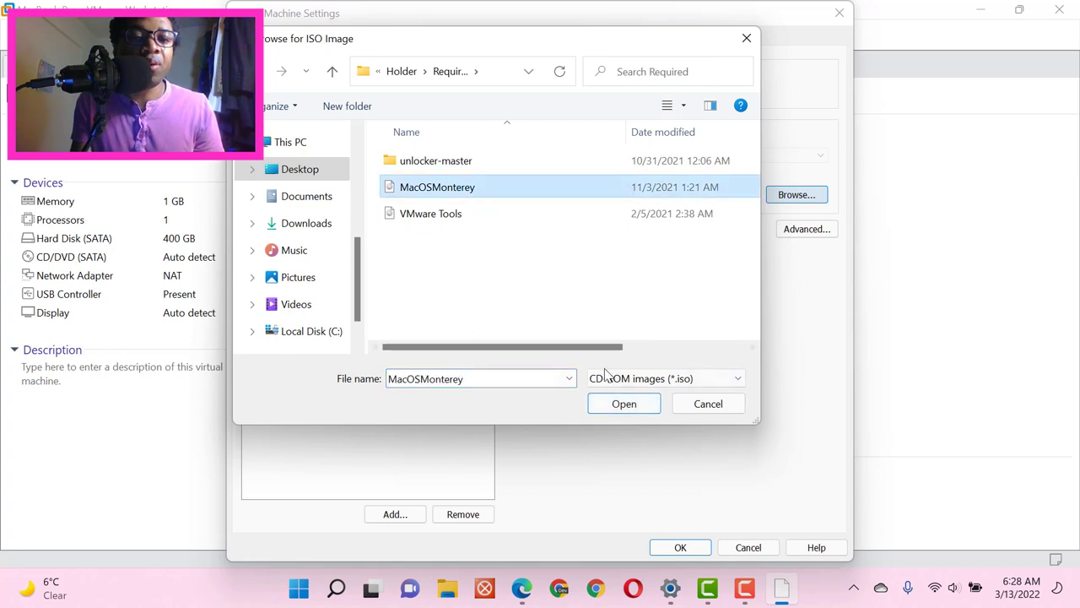
click(623, 405)
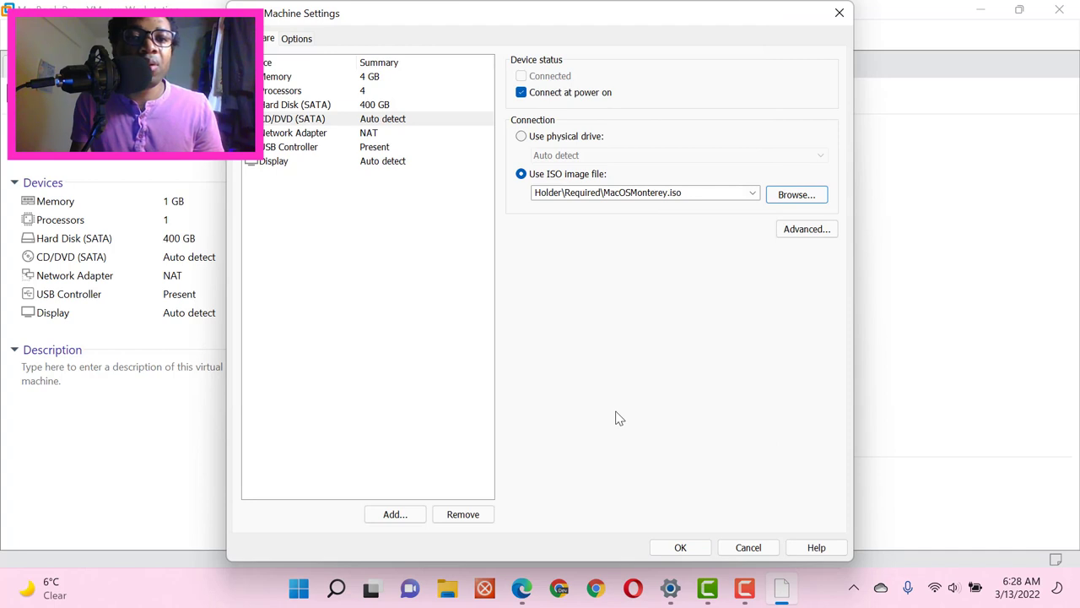
click(693, 546)
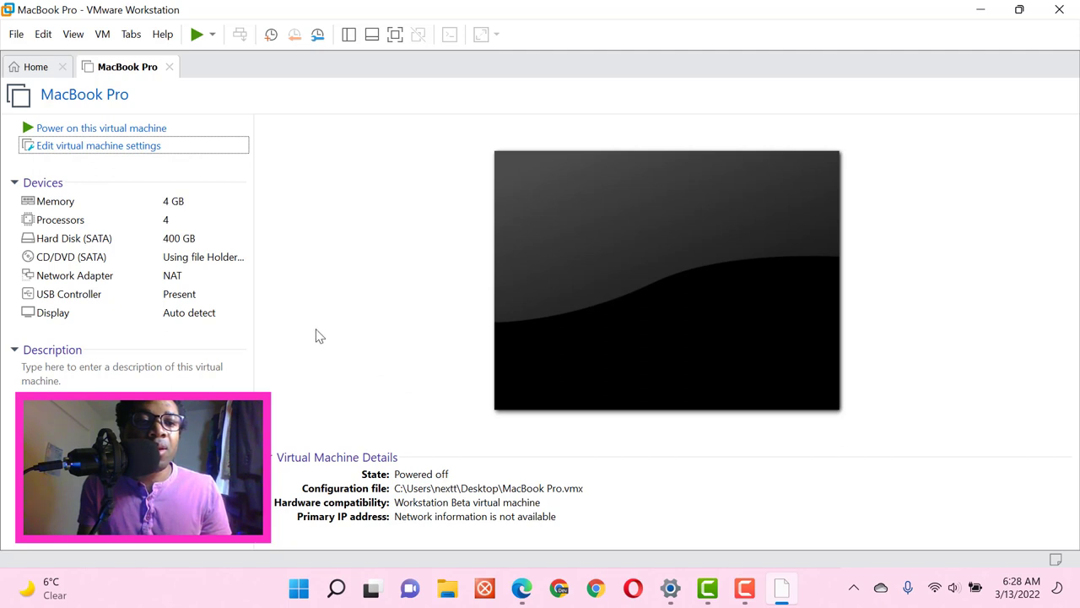
Step: Add a sound card to the MacBook Pro virtual machine's hardware
click(127, 146)
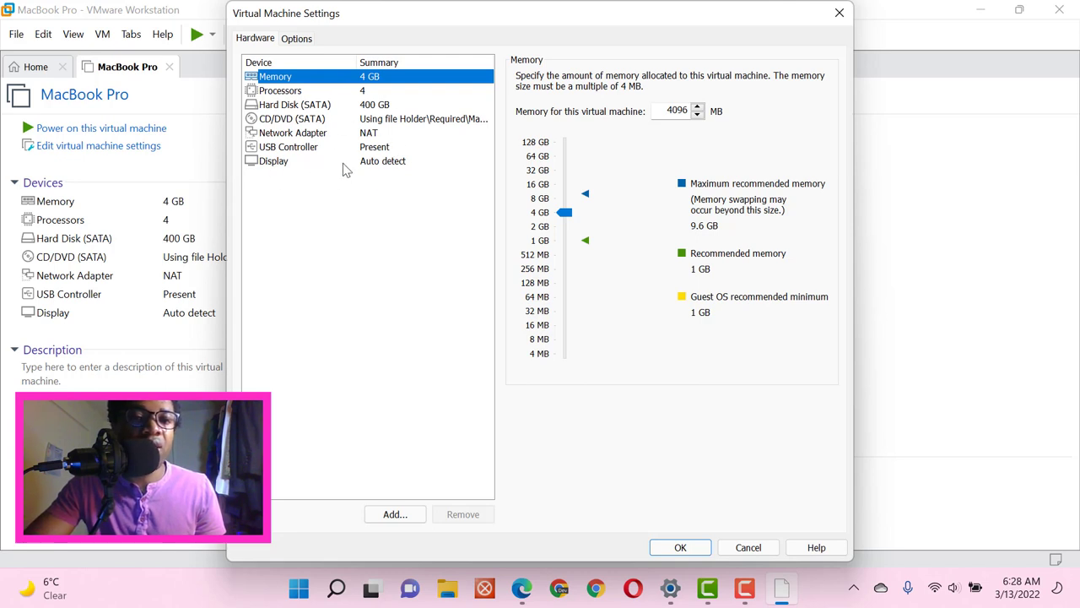
drag(547, 16, 972, 23)
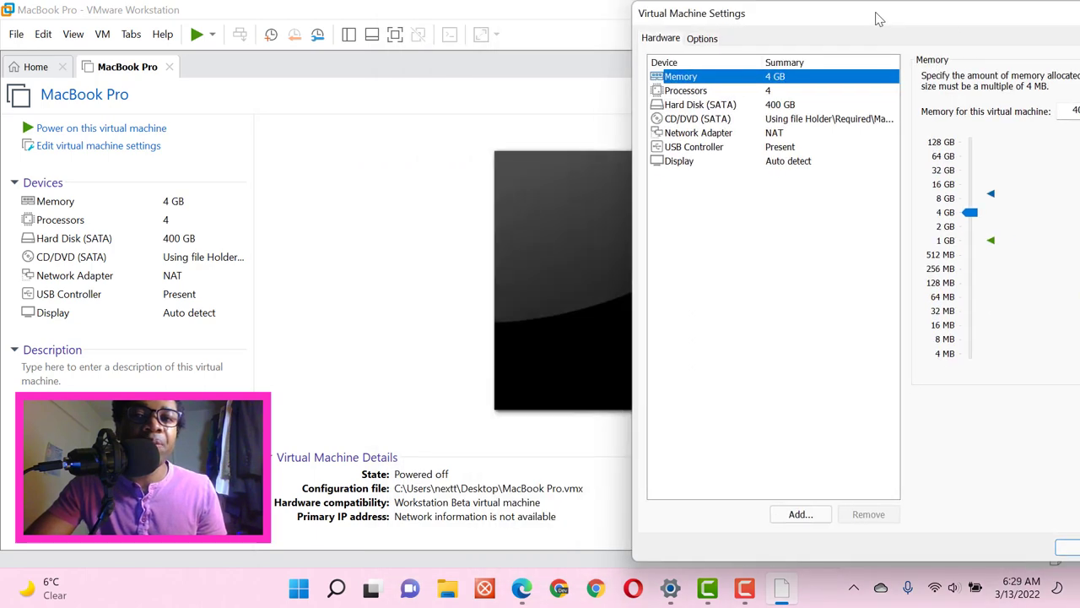
drag(879, 19, 733, 18)
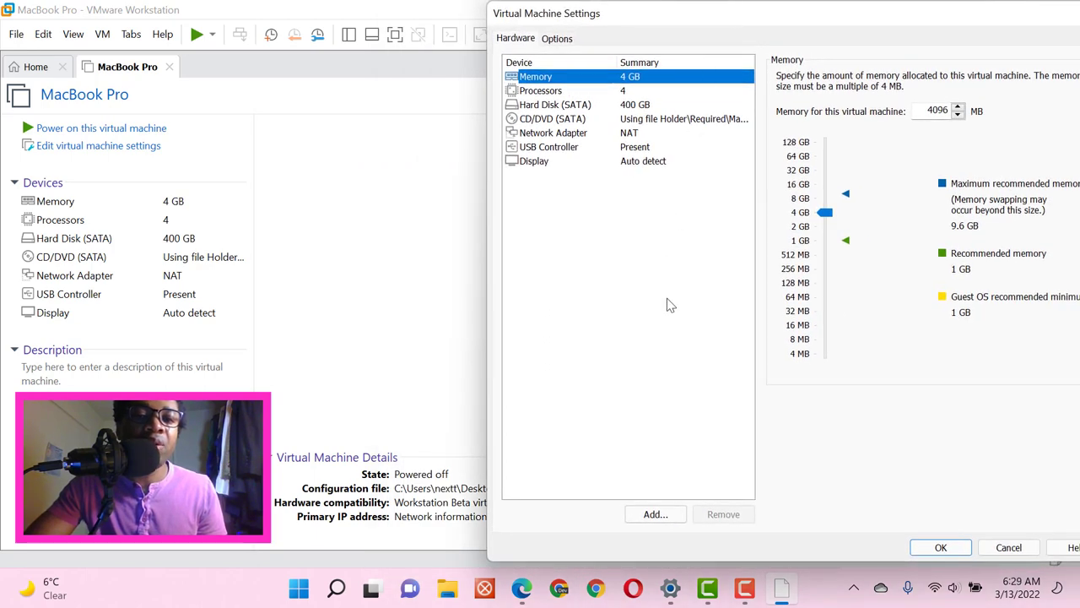
click(657, 514)
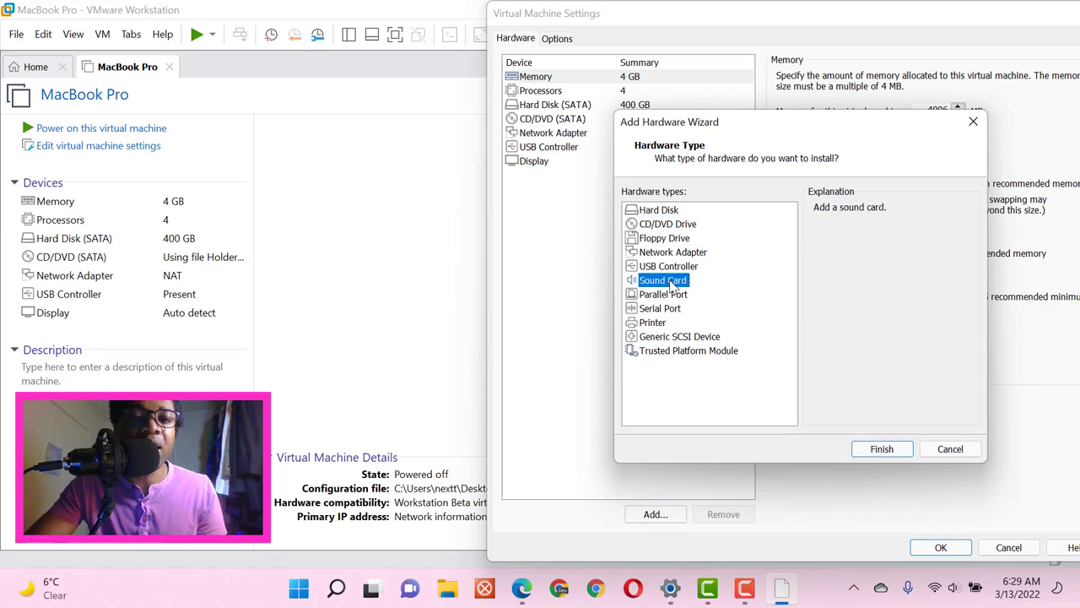
click(671, 282)
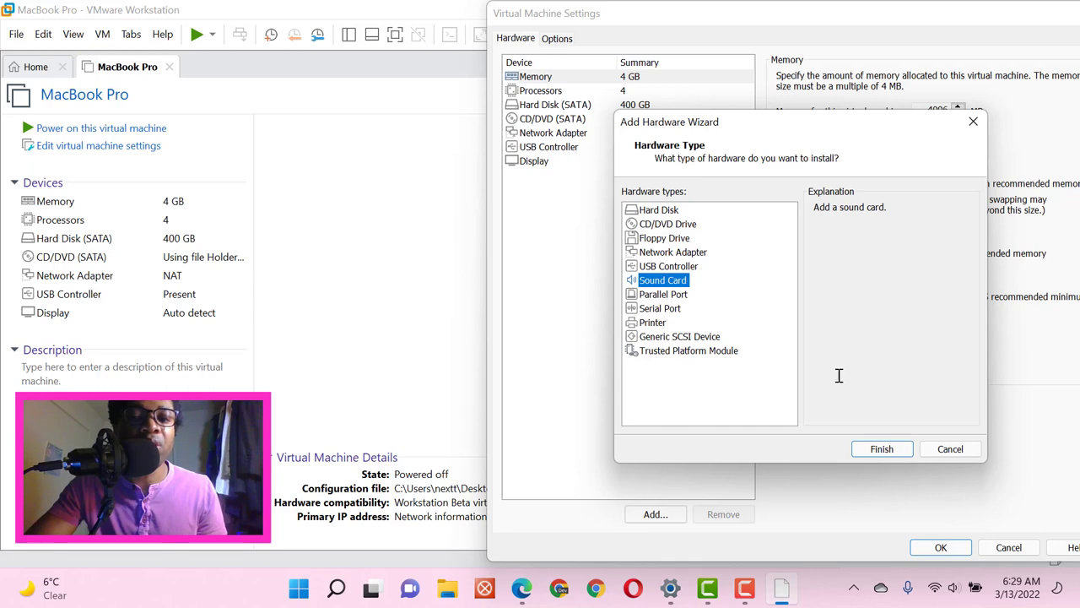
click(882, 449)
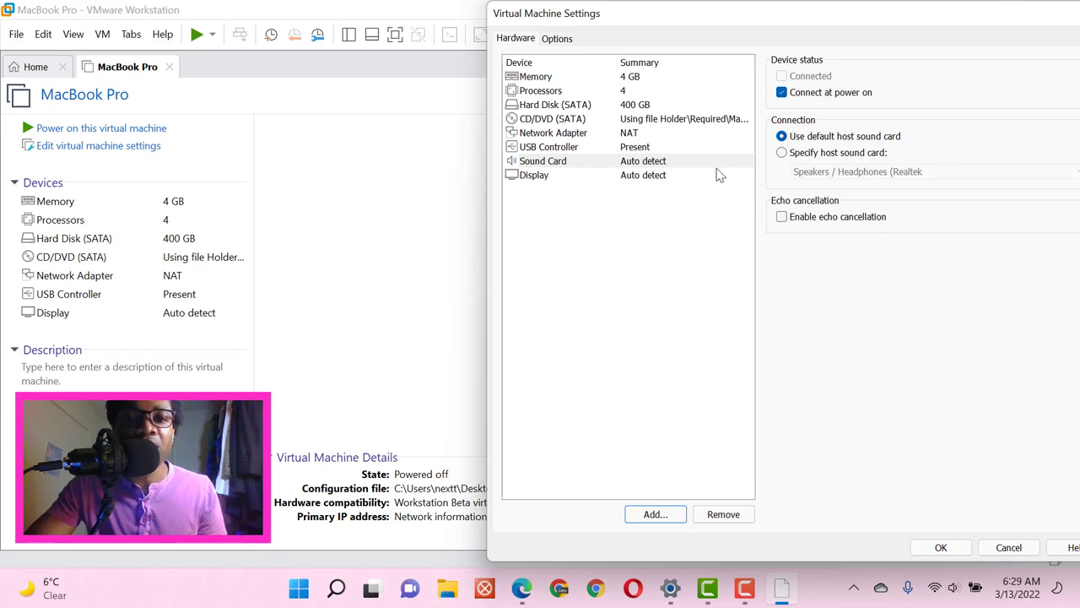
Step: Set the USB controller to show all USB input devices, keeping USB 2.0 compatibility
click(654, 149)
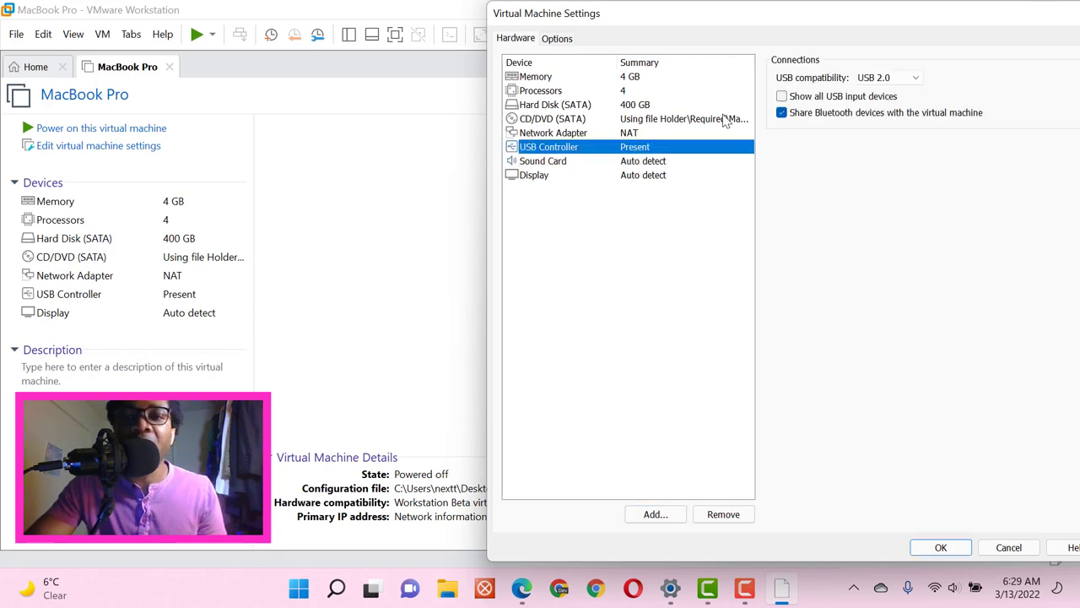
click(899, 77)
click(903, 81)
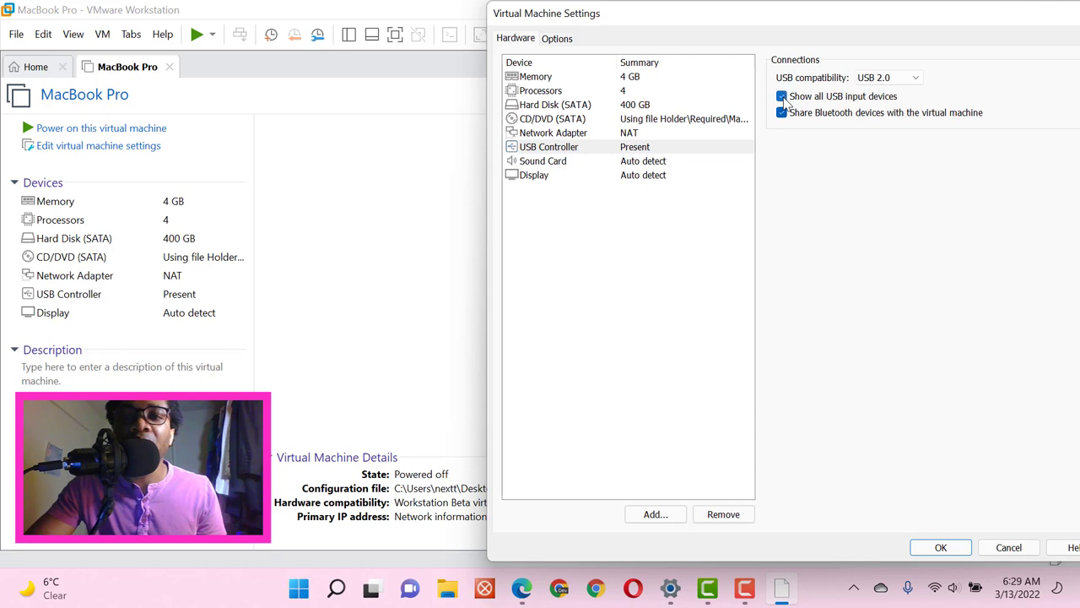
Step: Set the network adapter to Bridged with the physical network connection state replicated, and save the virtual machine settings
click(647, 176)
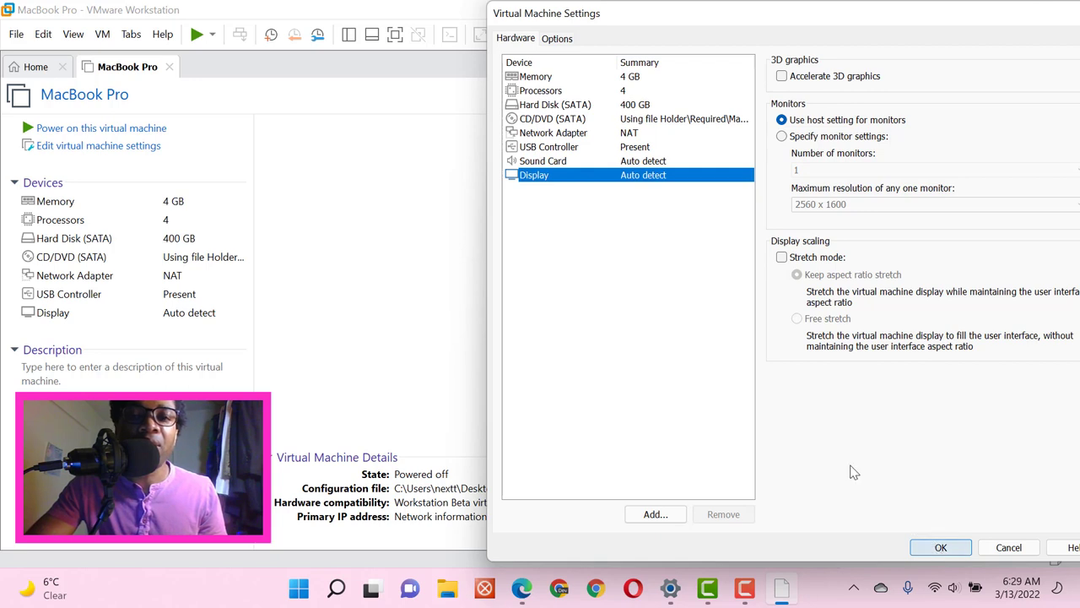
click(636, 138)
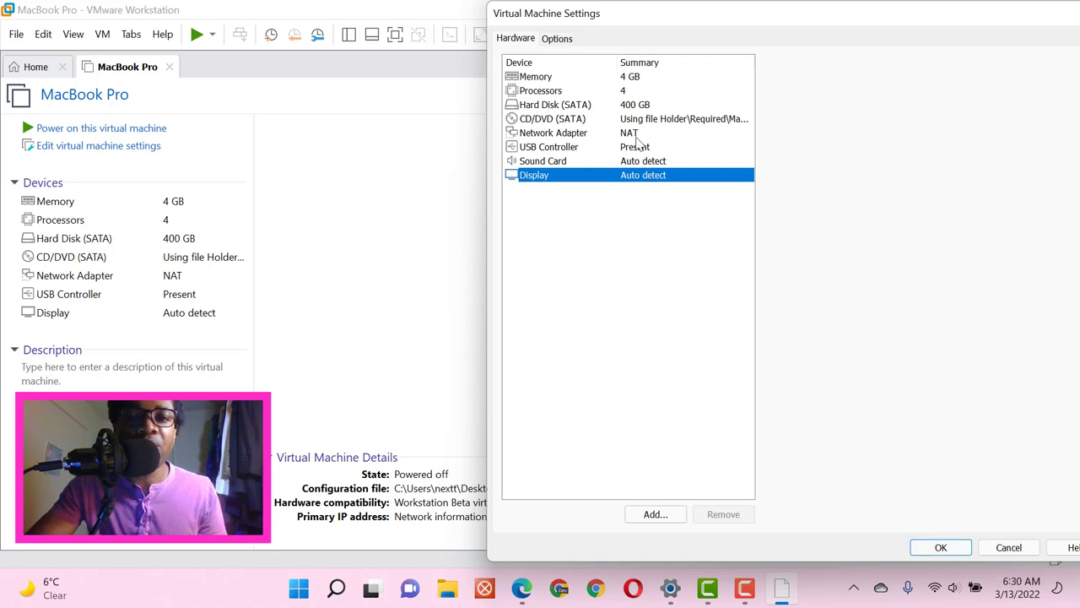
click(635, 135)
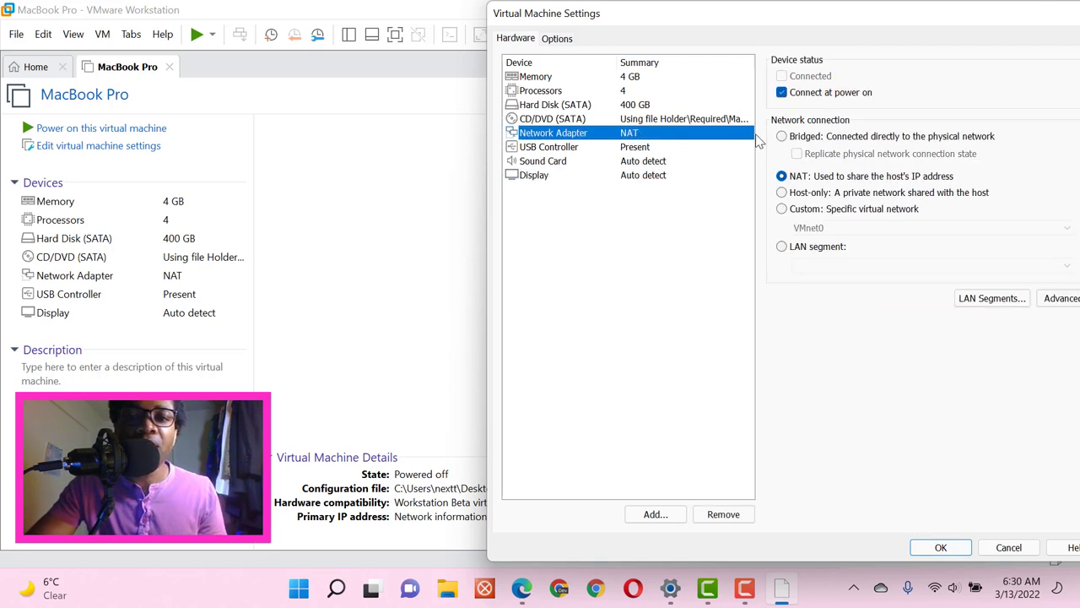
click(782, 137)
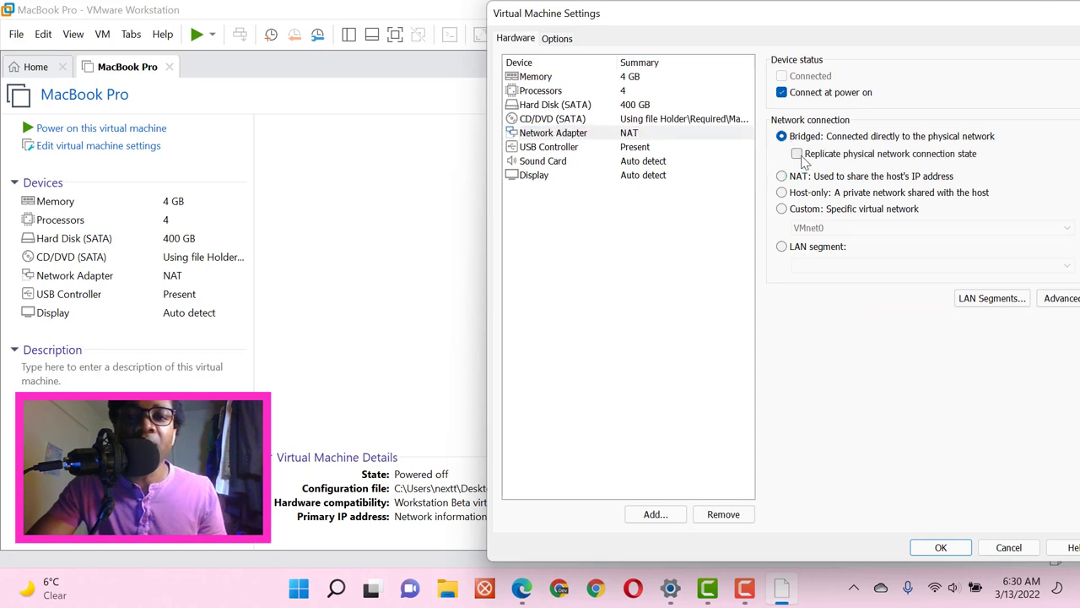
click(797, 156)
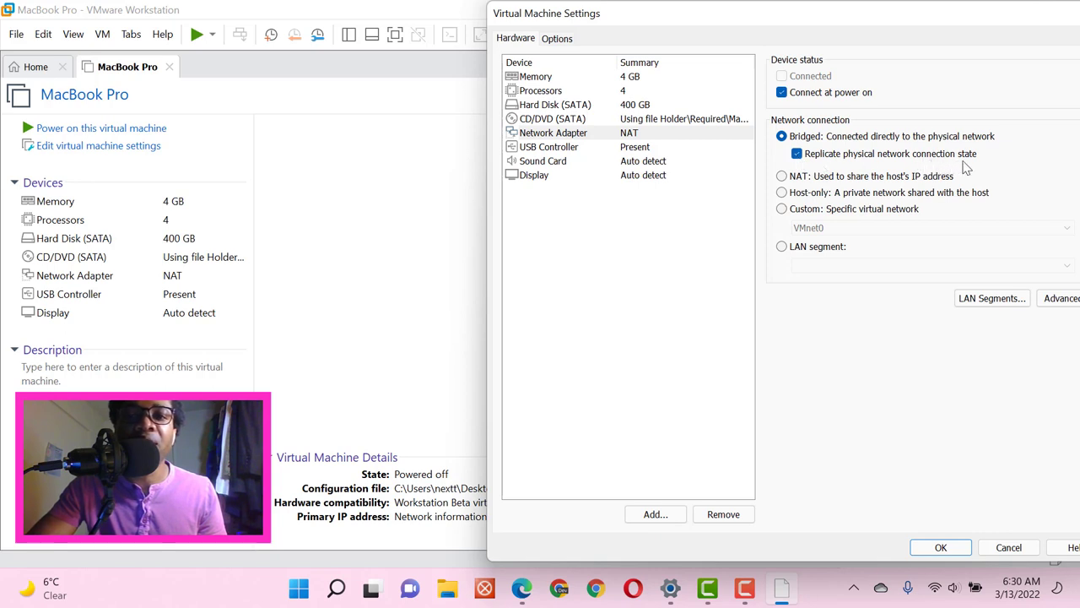
click(938, 549)
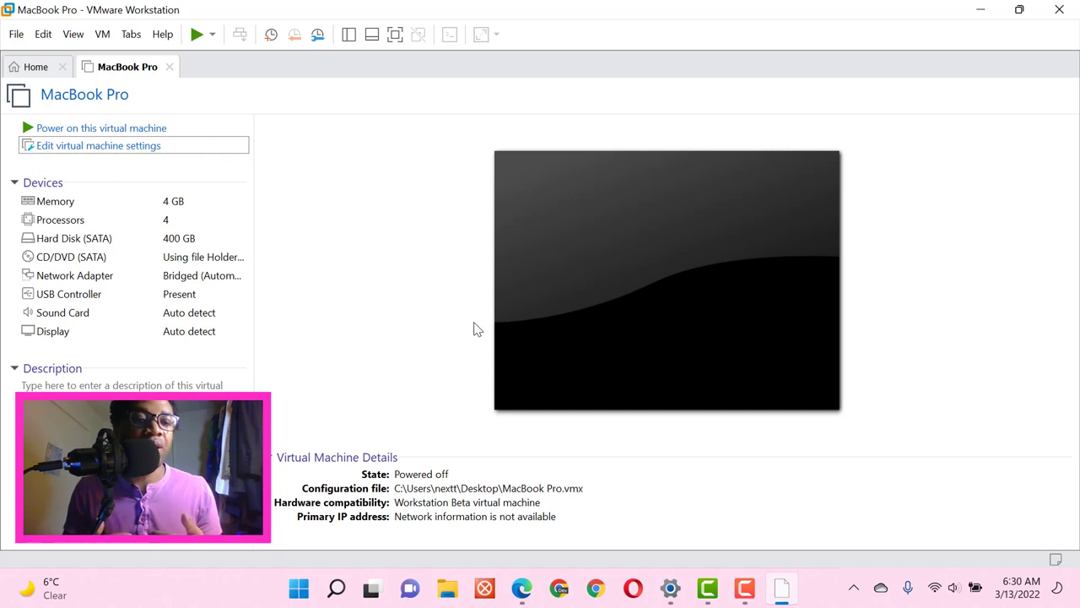
Step: Power on the MacBook Pro virtual machine and show it in full screen with input directed to the guest
click(150, 131)
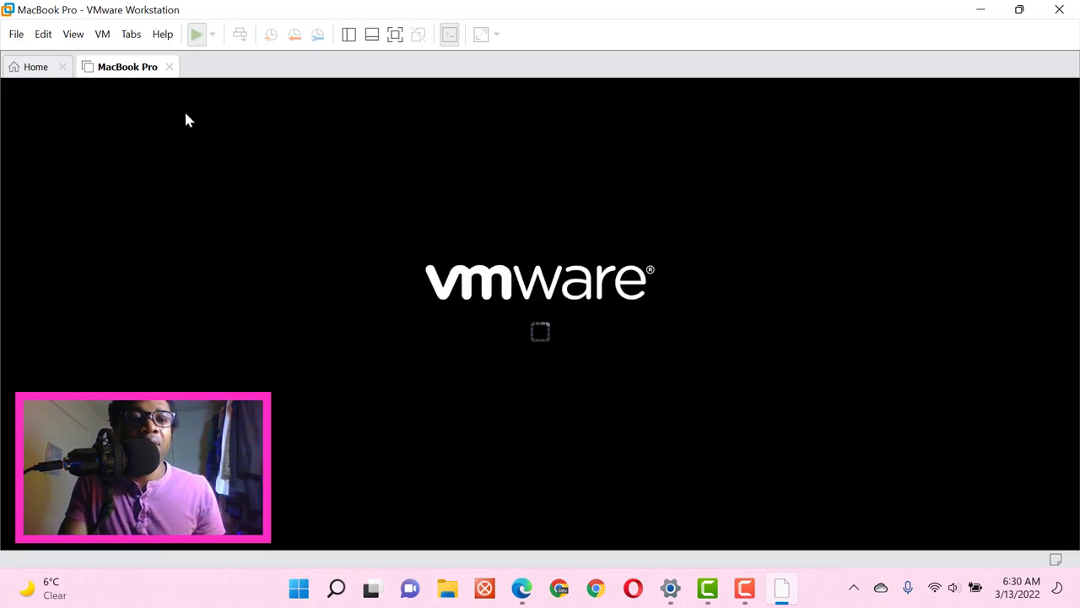
click(395, 34)
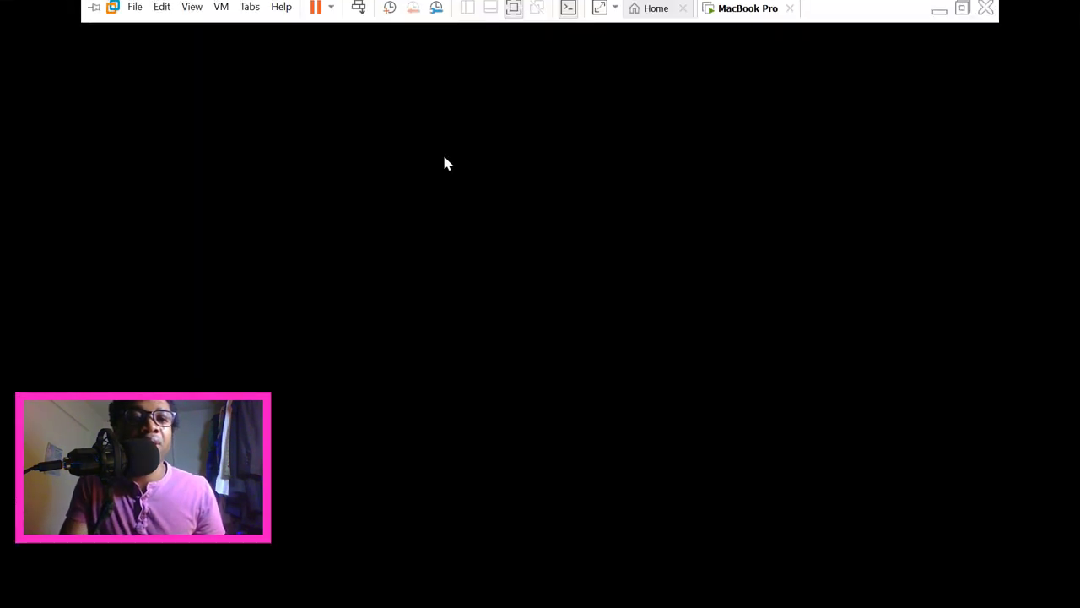
click(503, 188)
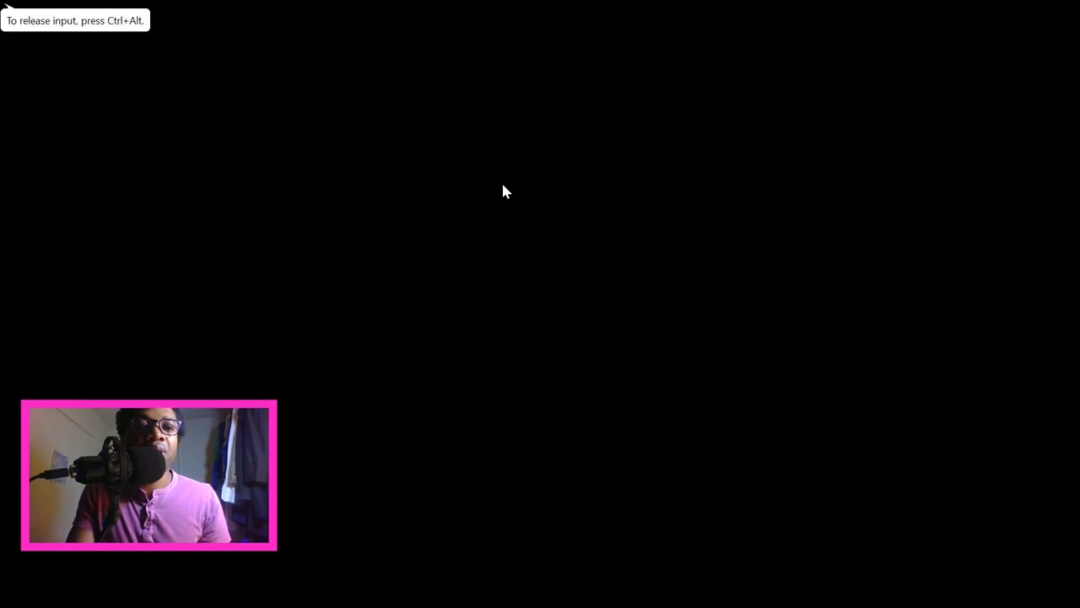
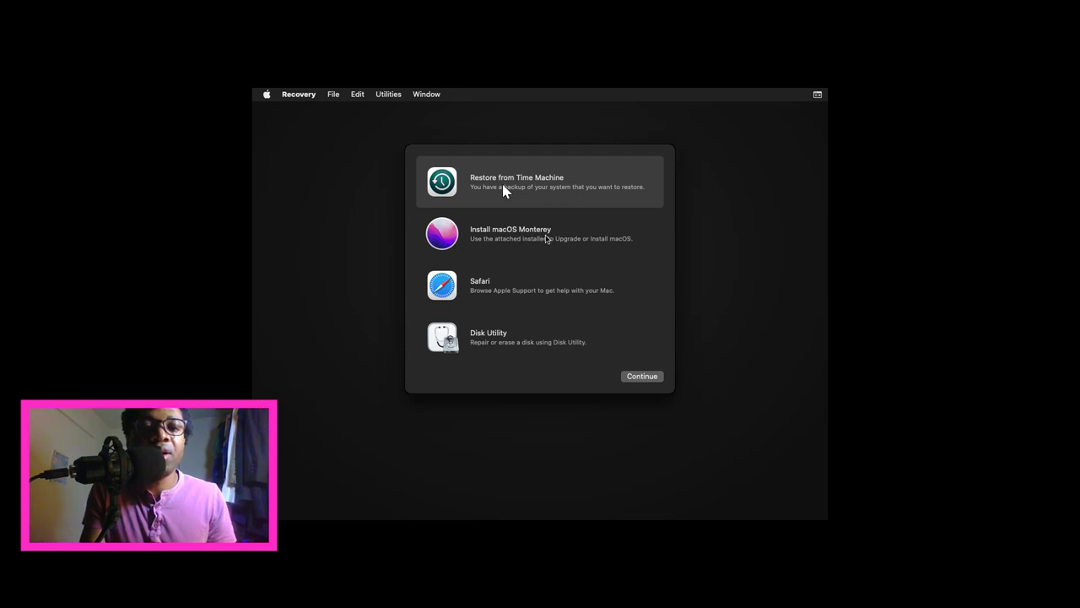
Step: Open Disk Utility from macOS Recovery and make it show all devices
click(484, 337)
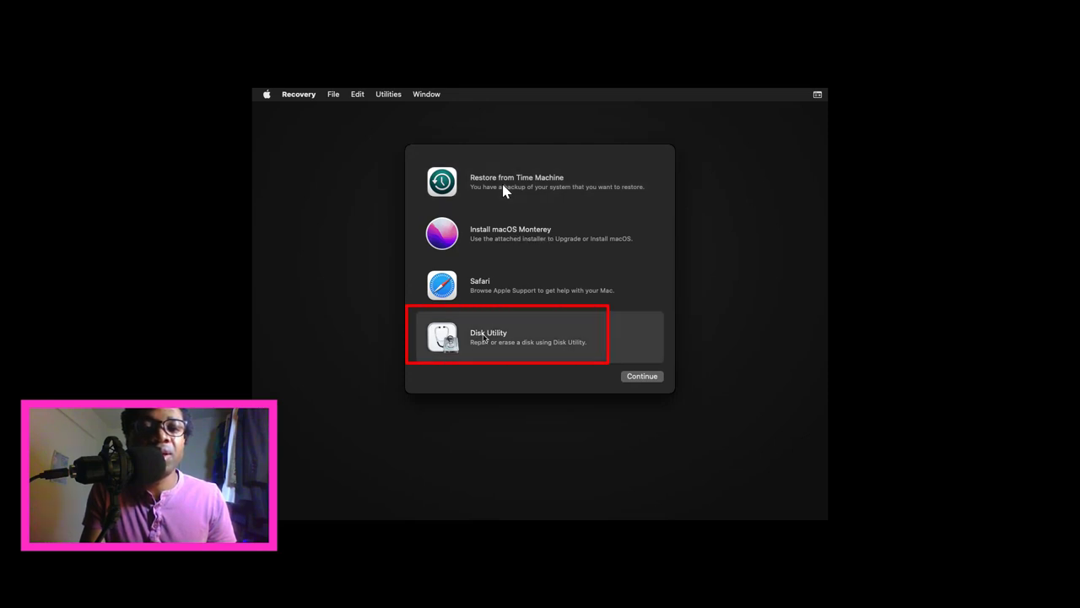
click(646, 376)
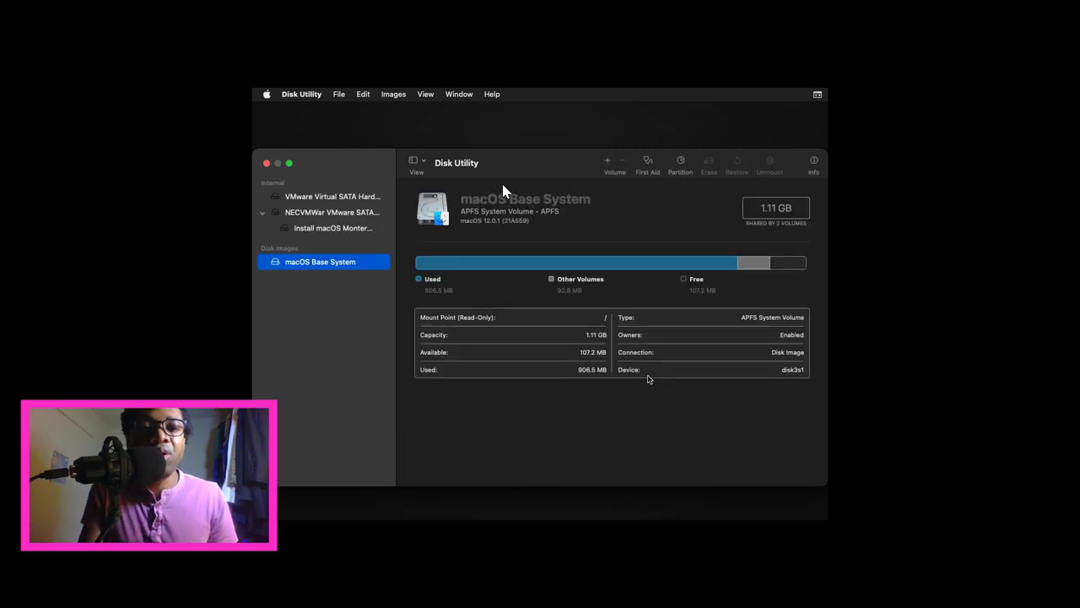
click(424, 162)
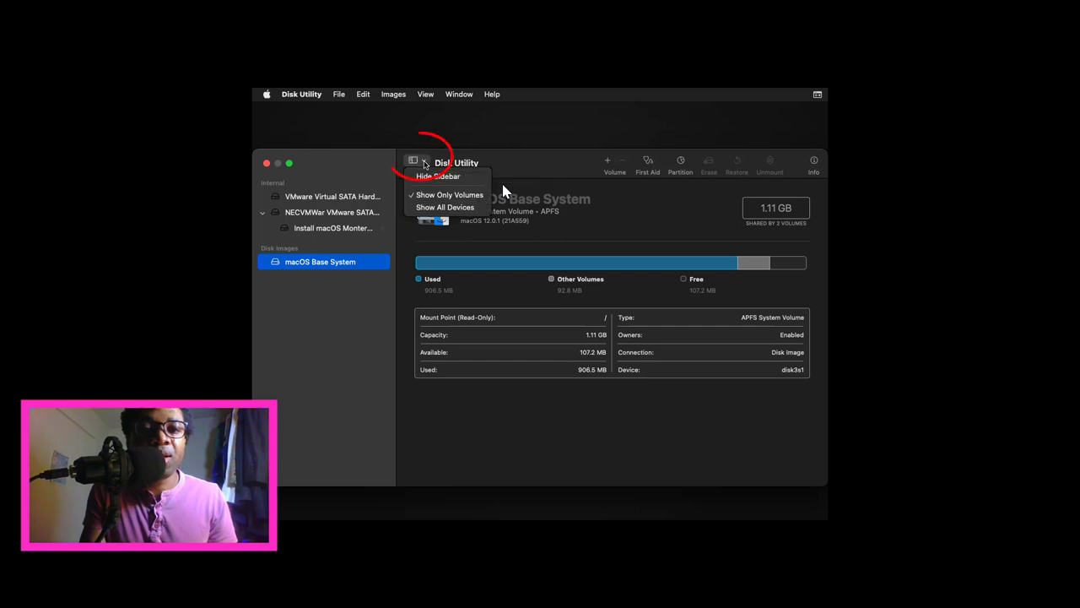
click(441, 207)
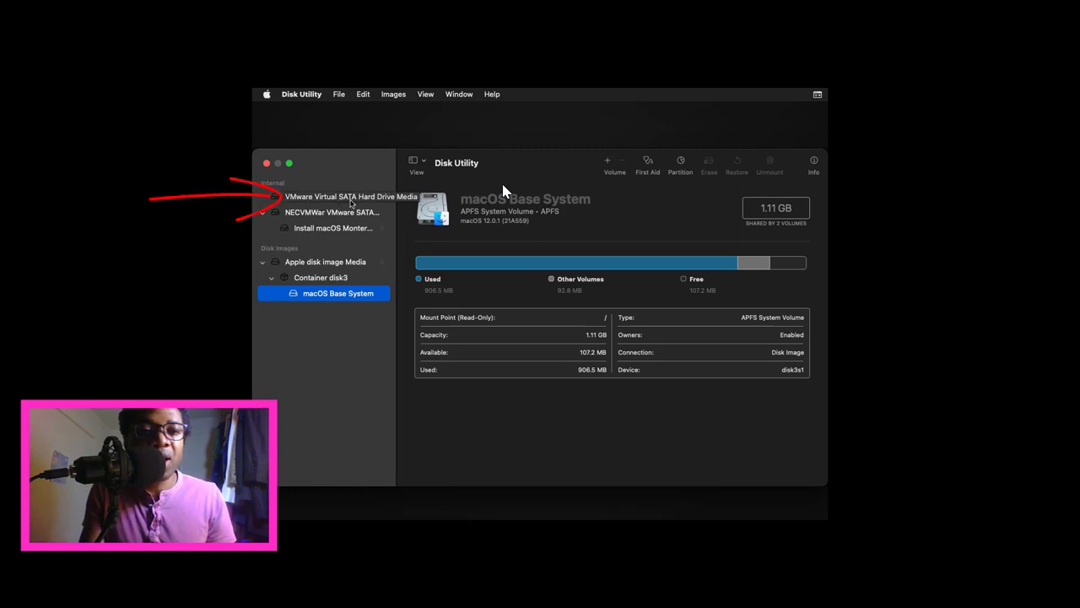
Step: Erase the VMware Virtual SATA Hard Drive Media as MacBook Pro with APFS format and GUID Partition Map, and close Disk Utility
click(351, 199)
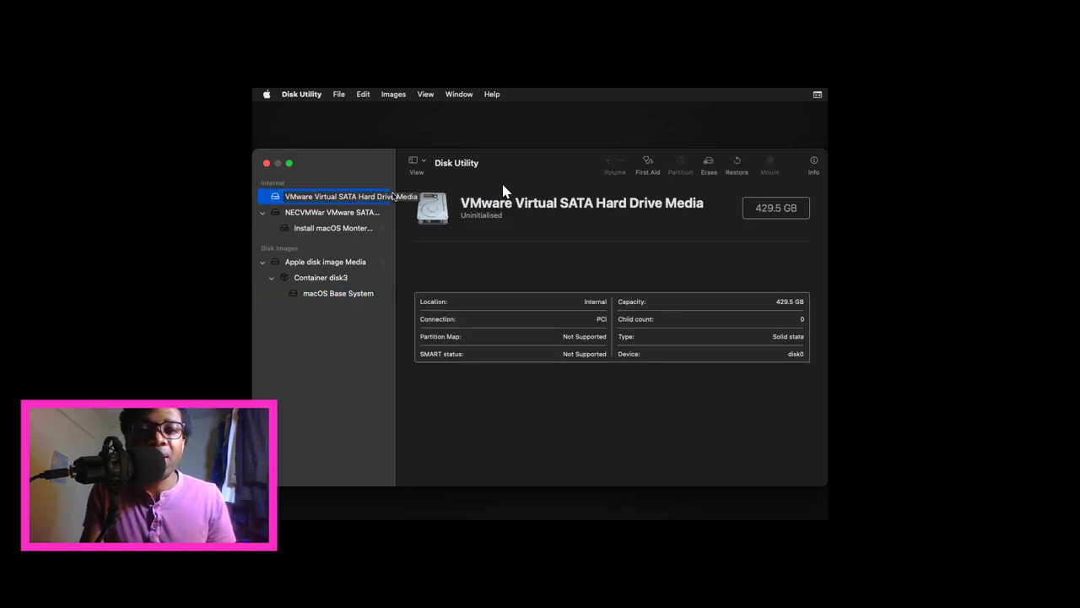
click(712, 166)
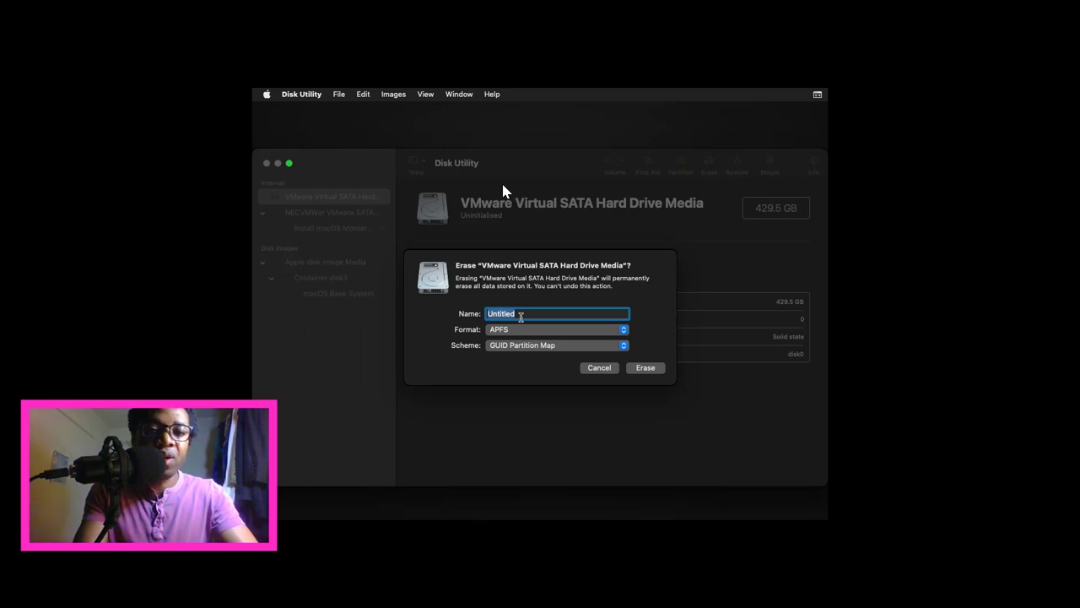
text(MacB)
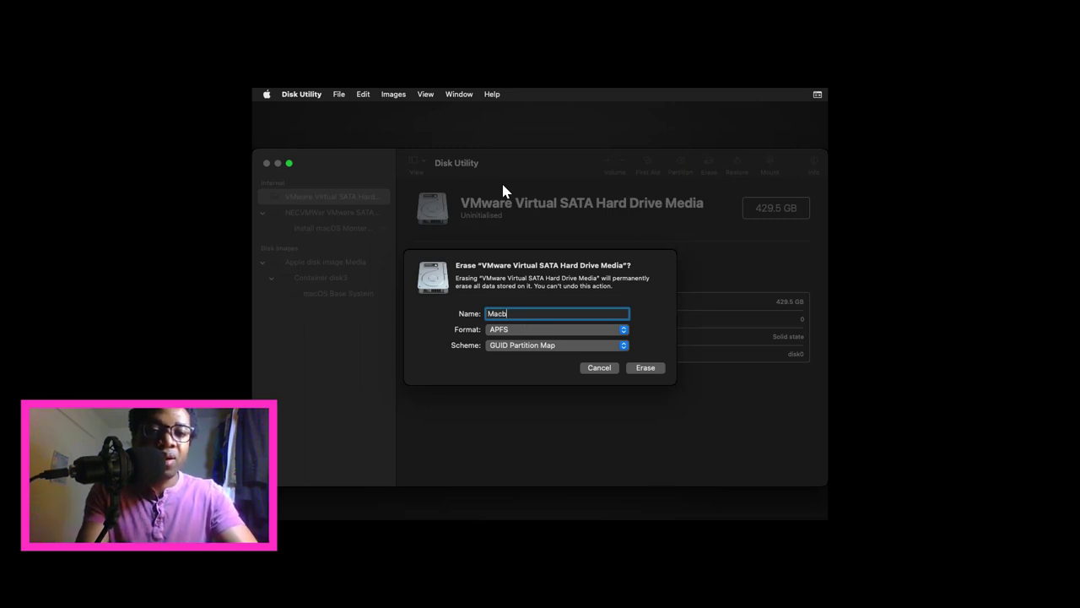
text(o)
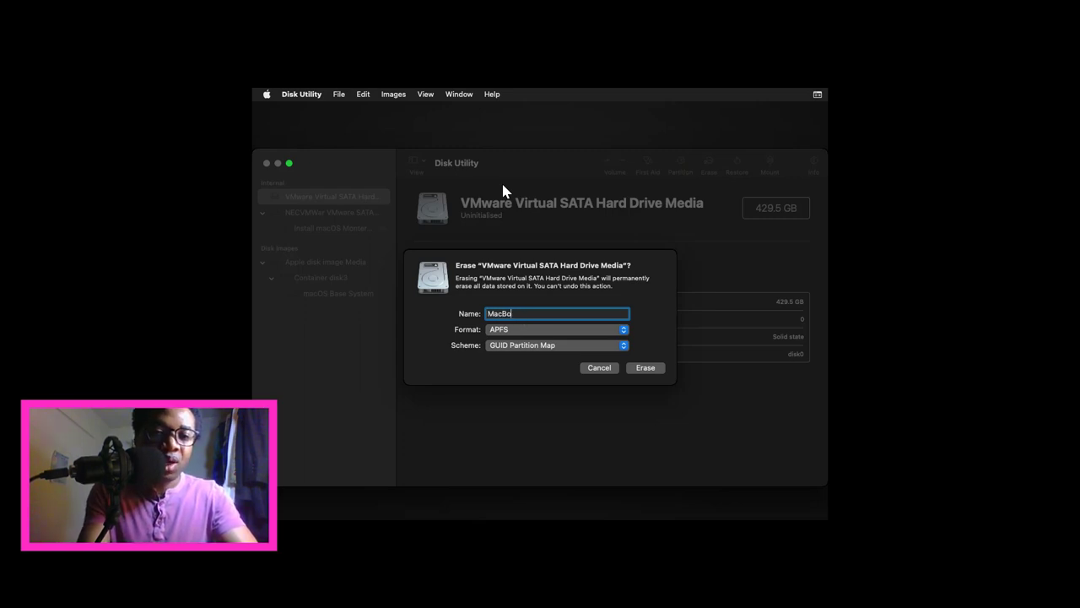
text(ok Pro)
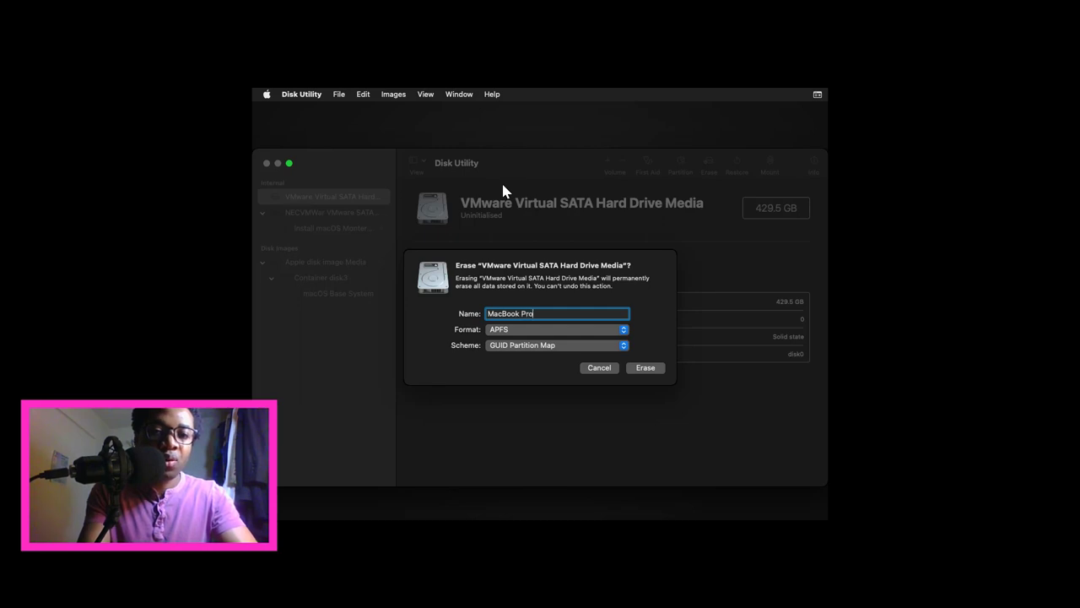
click(645, 368)
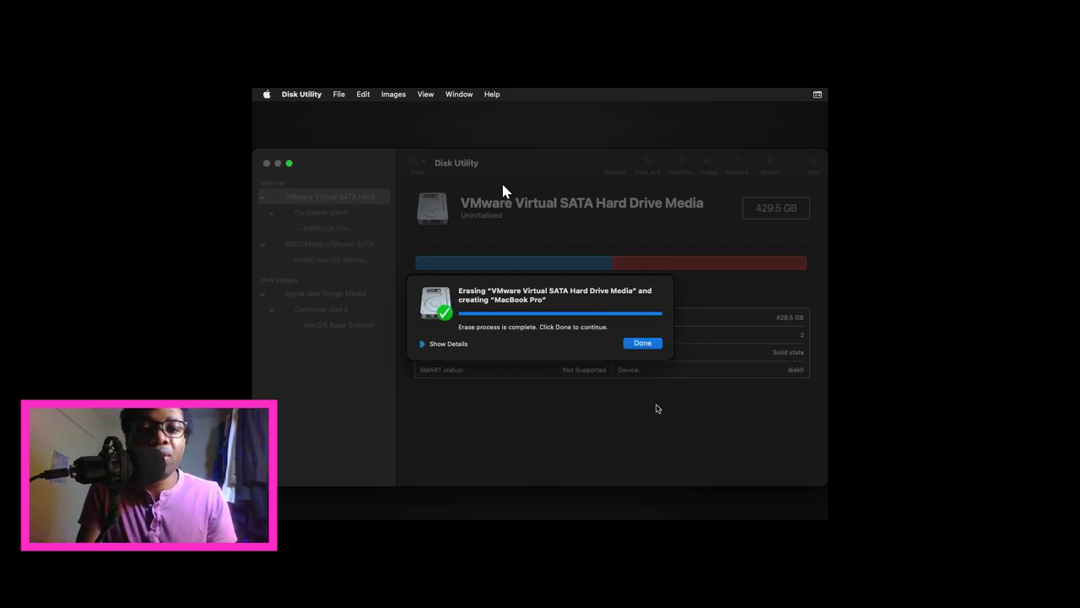
click(650, 345)
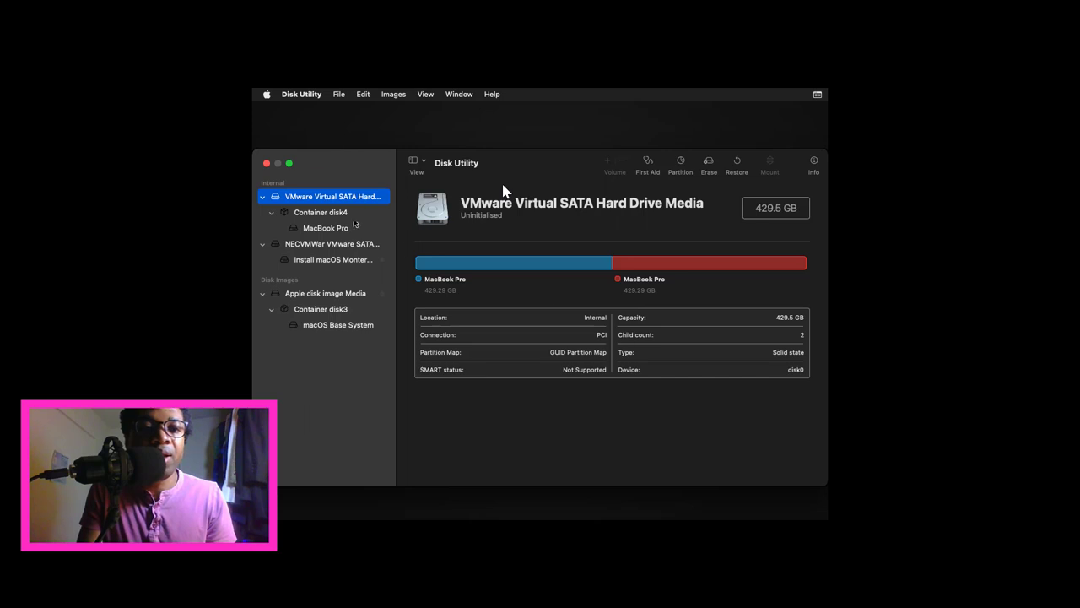
click(267, 163)
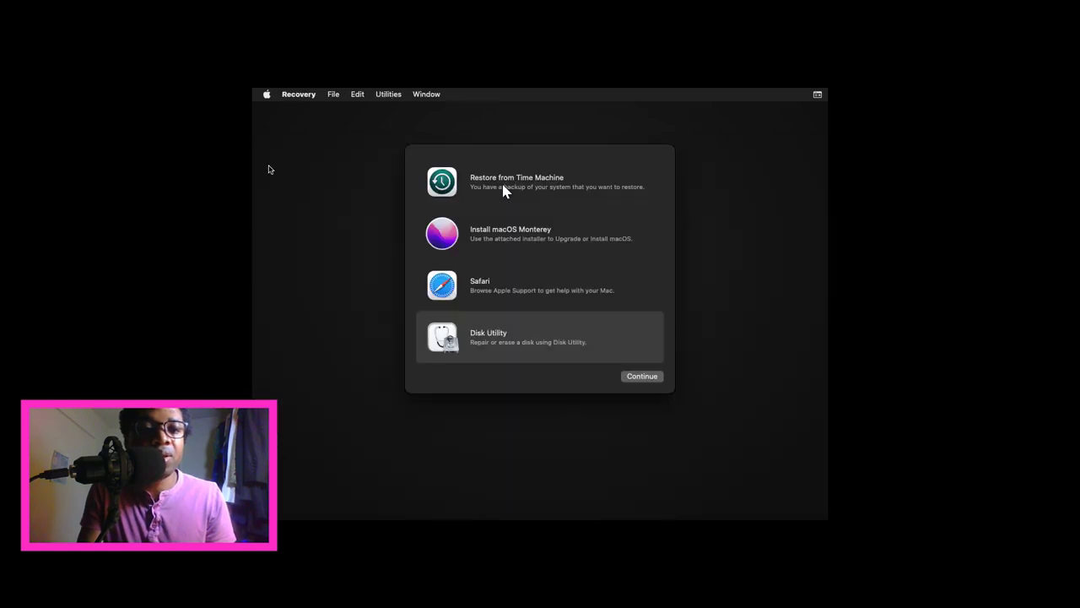
Step: Start the macOS Monterey installer from Recovery and agree to the software licence terms
click(498, 241)
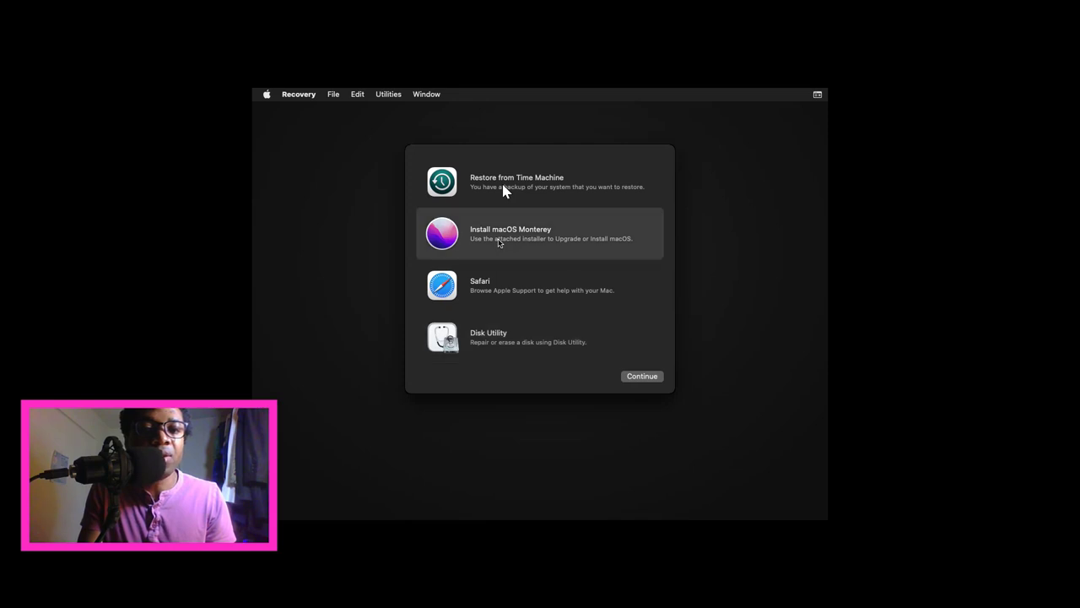
click(641, 376)
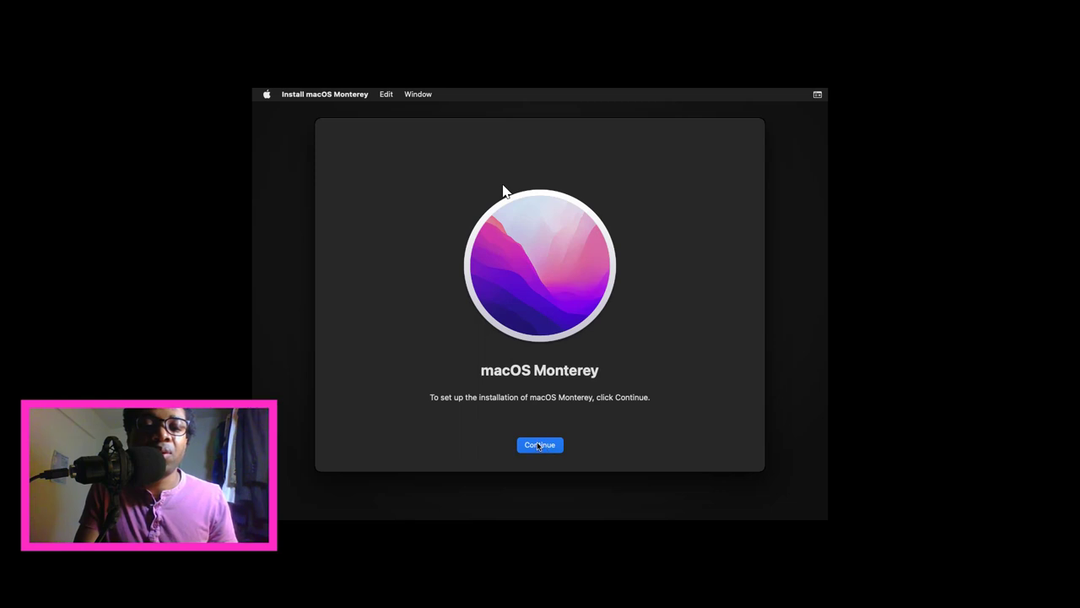
click(539, 446)
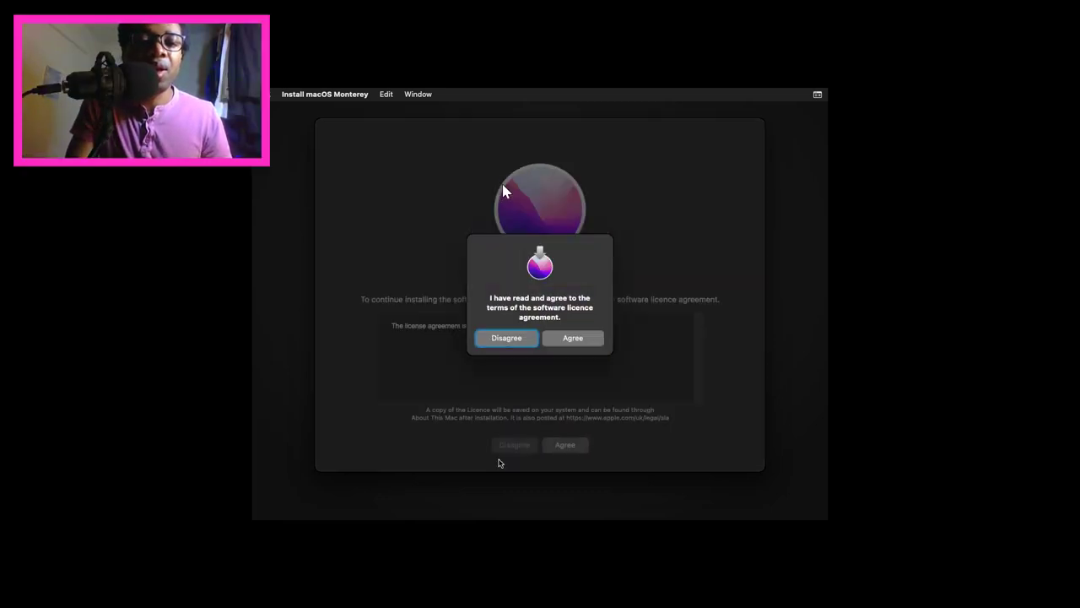
click(588, 342)
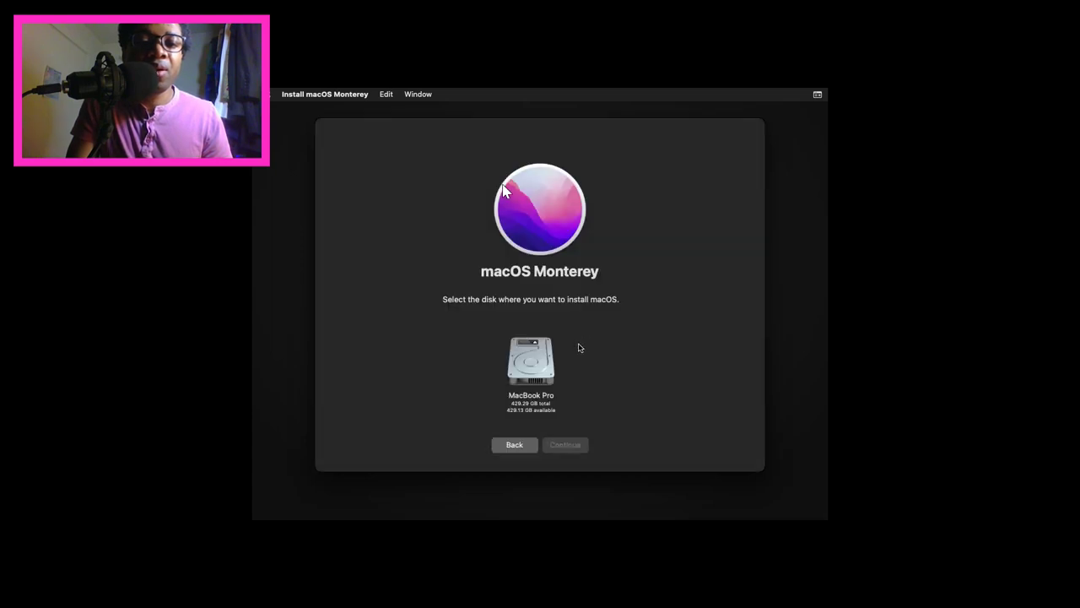
Step: Choose the MacBook Pro disk as the install destination and start installing macOS Monterey on it
click(532, 359)
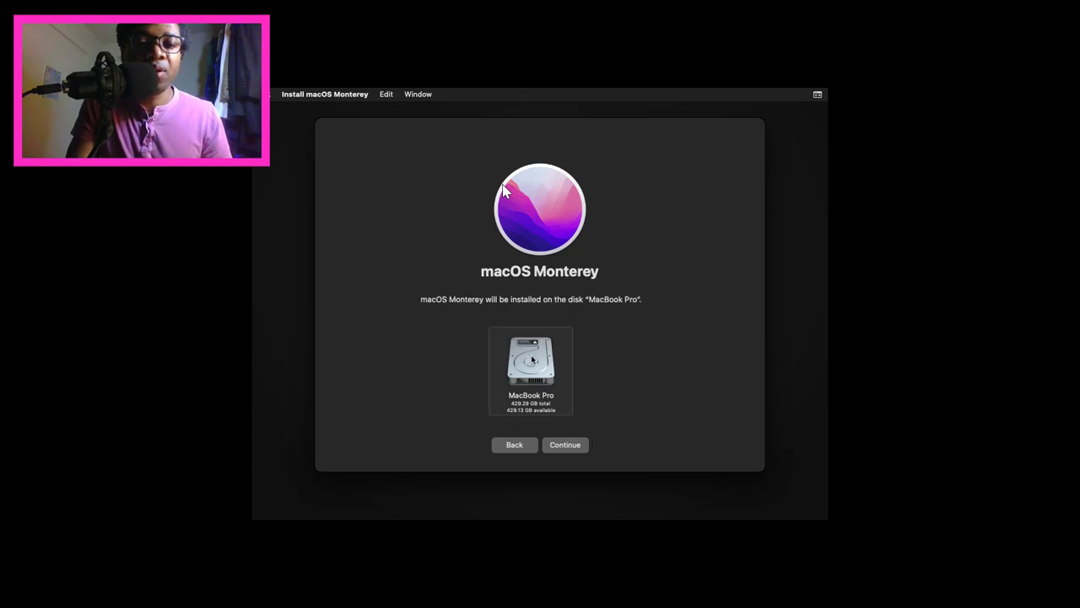
click(576, 446)
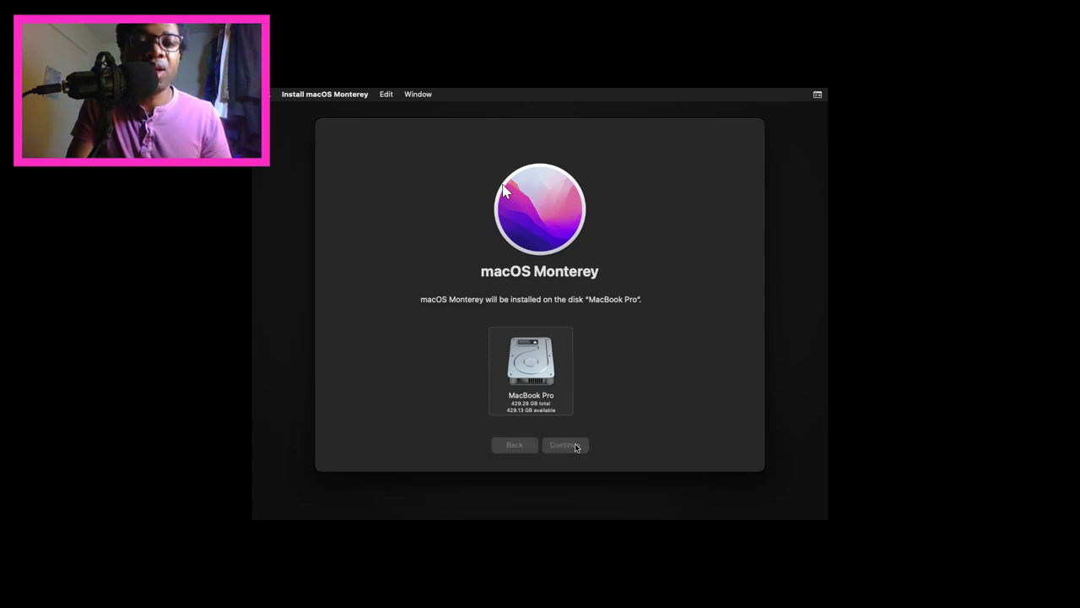
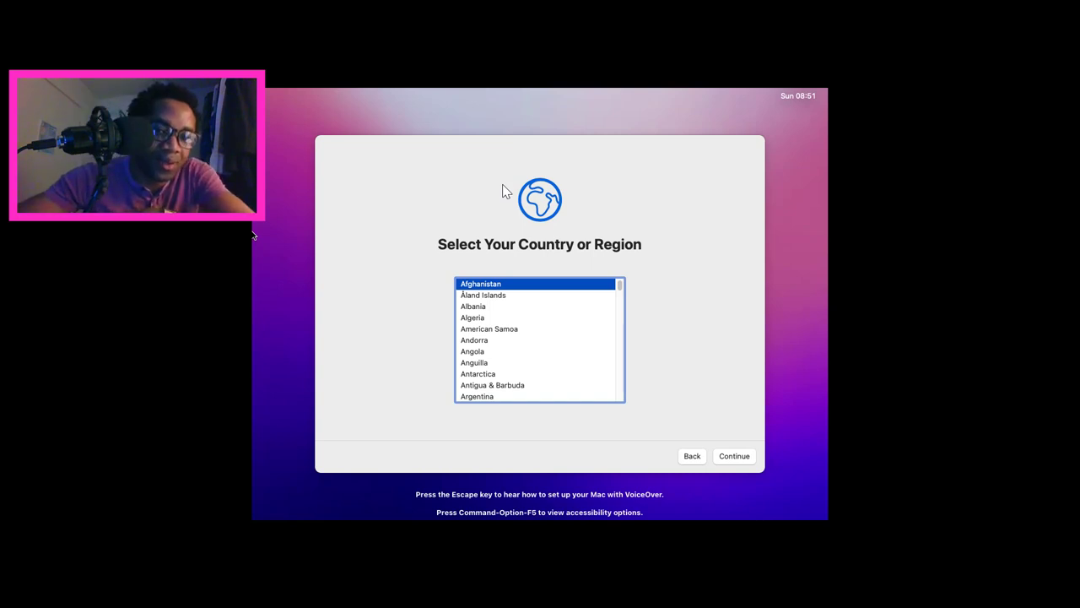
Step: Set the country or region to United States and continue to the language settings
click(597, 288)
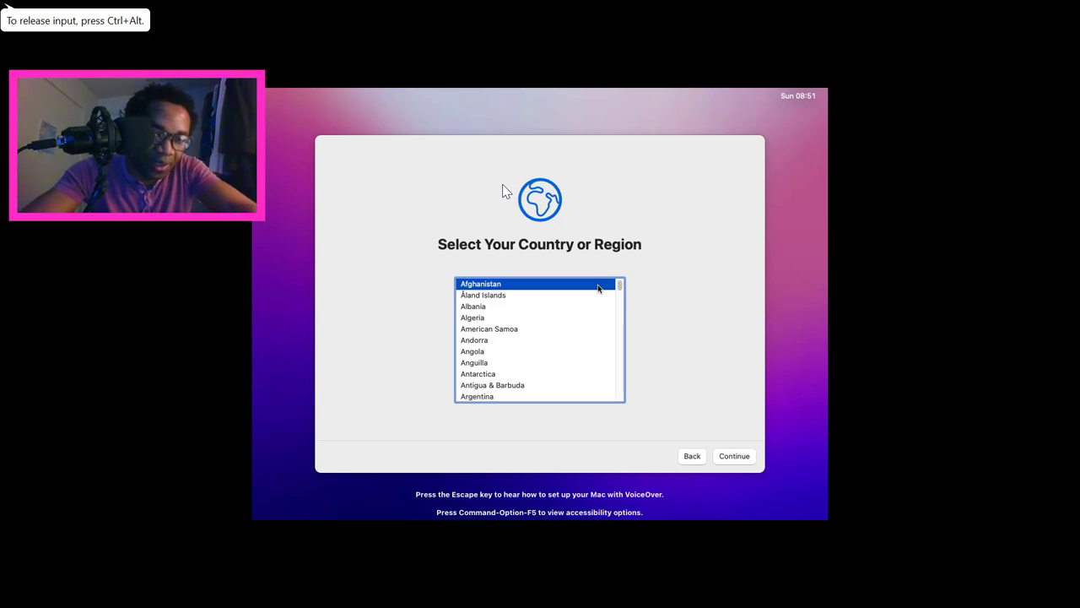
text(un)
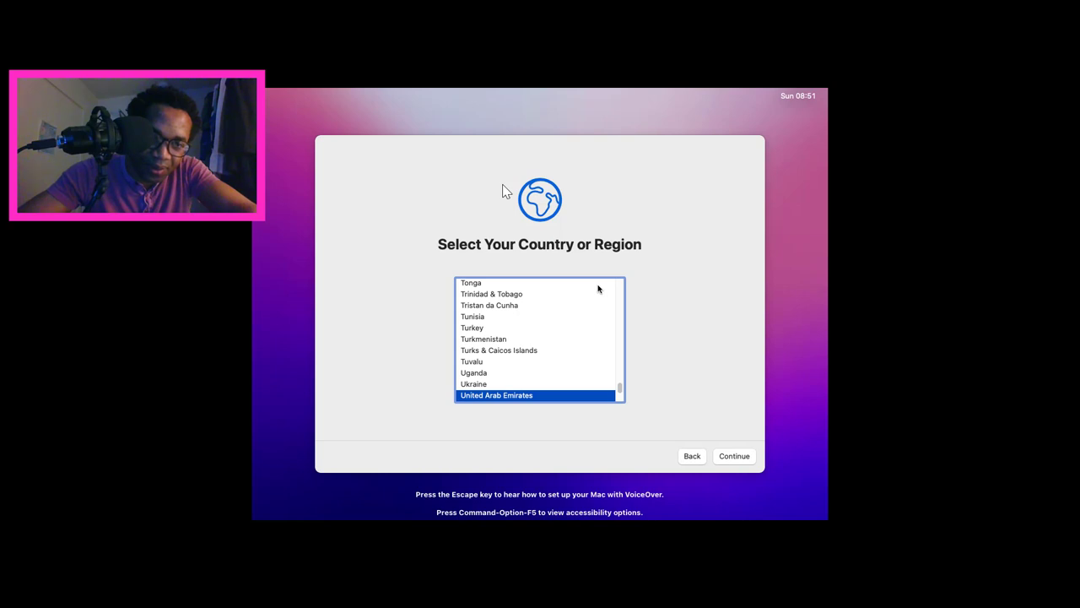
key(Down)
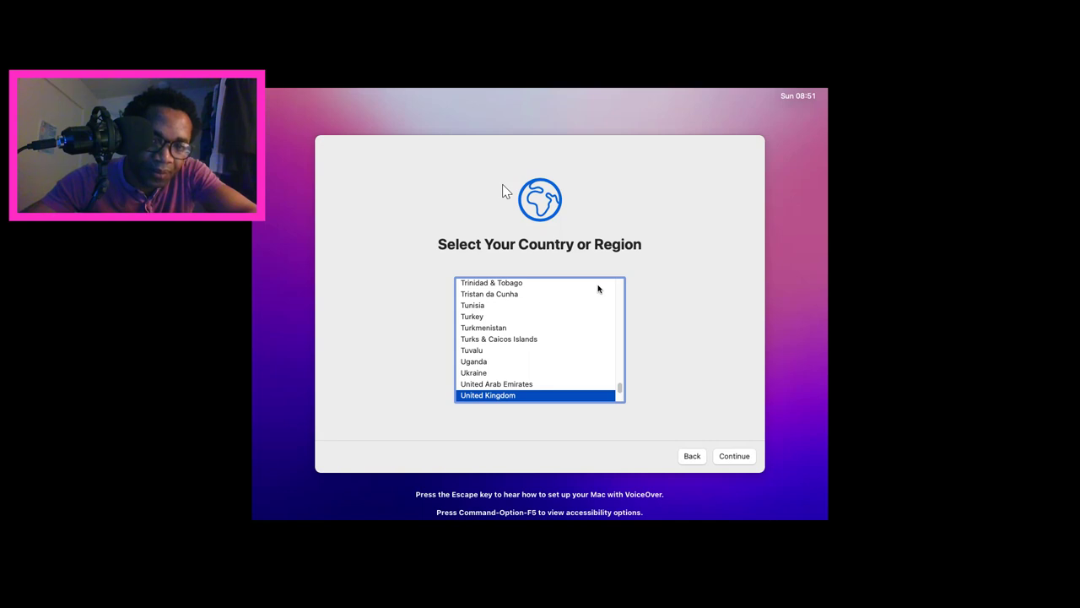
key(Down)
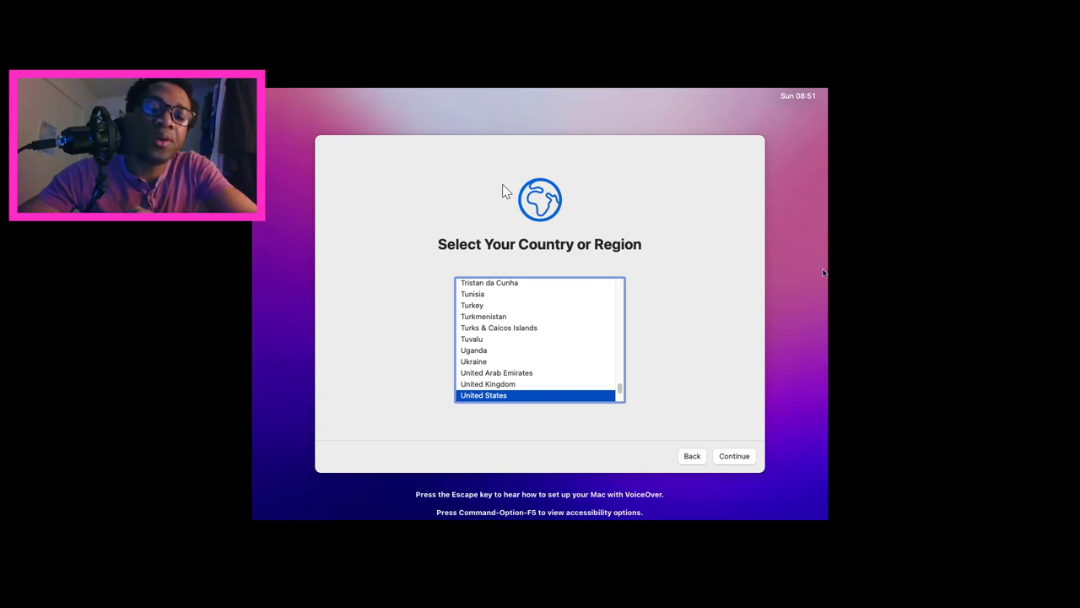
click(736, 457)
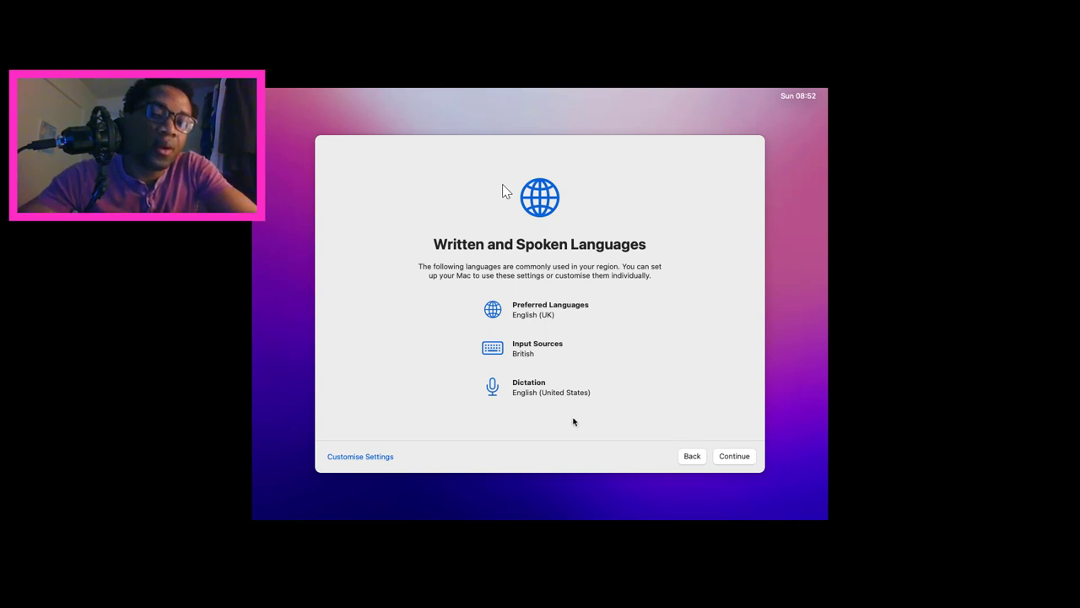
Step: Customise the language settings by adding English (US) to the preferred languages, and continue to the input sources
click(369, 460)
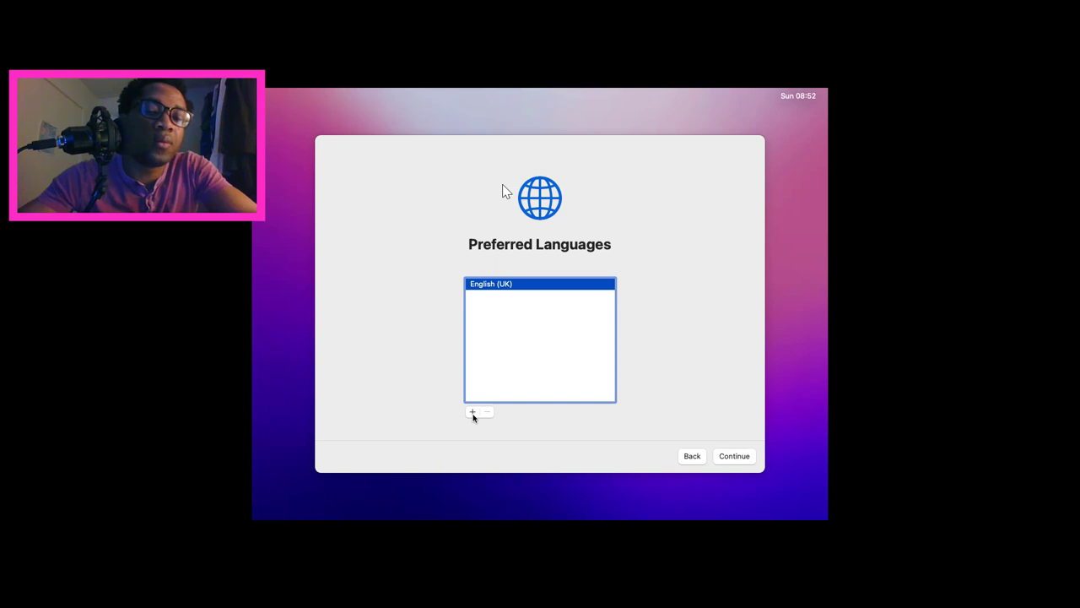
click(472, 412)
click(472, 413)
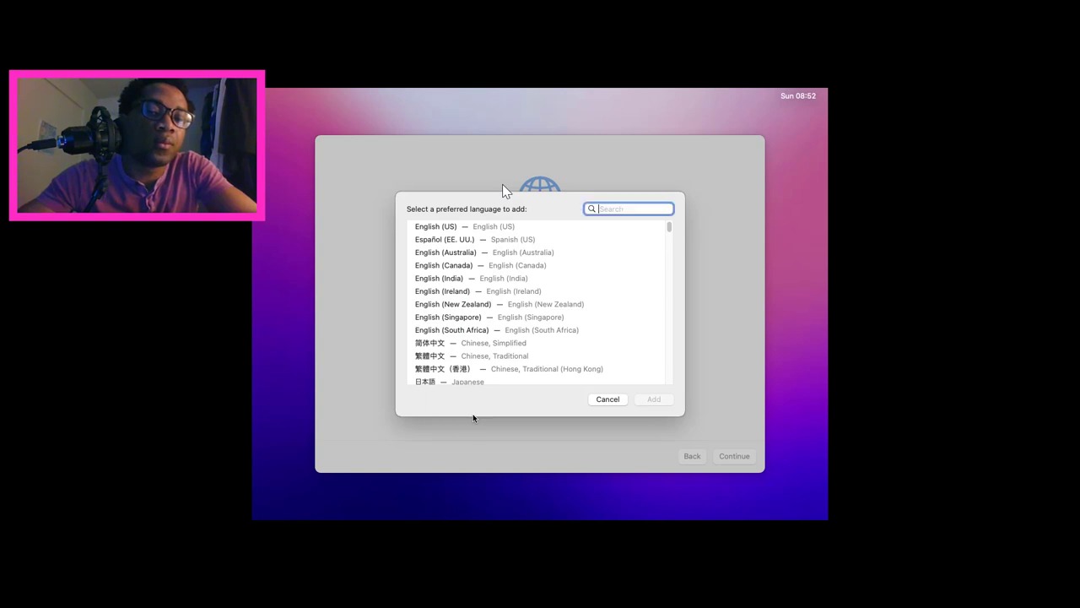
click(473, 417)
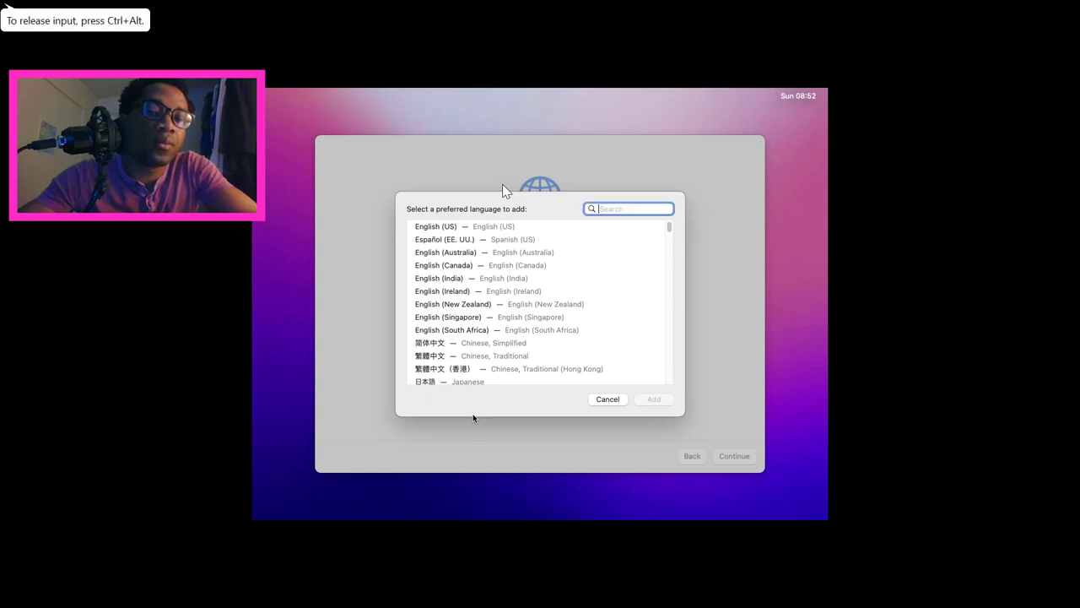
click(458, 227)
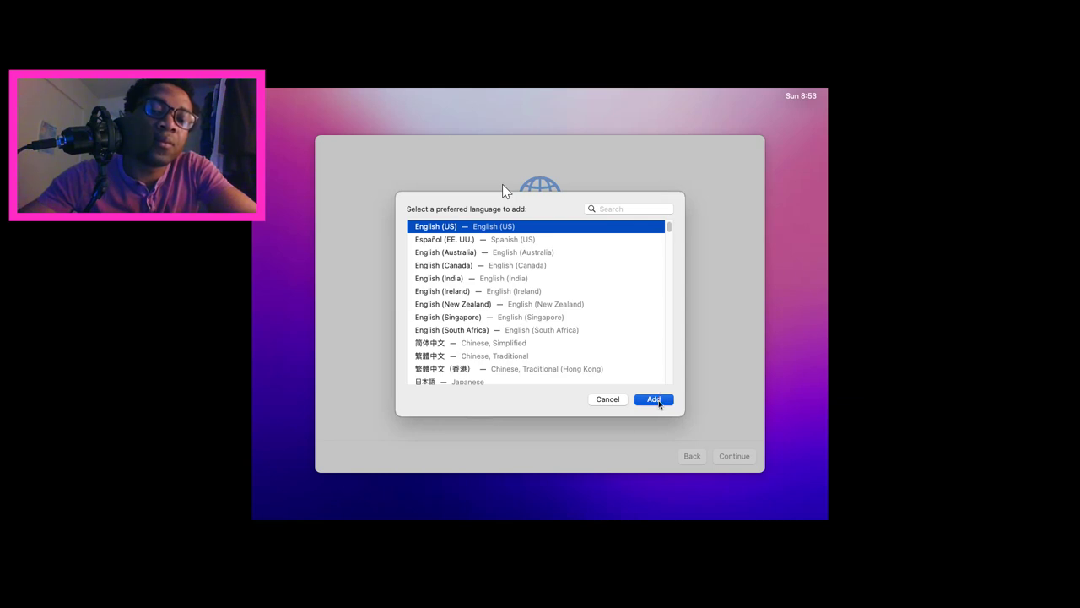
click(659, 402)
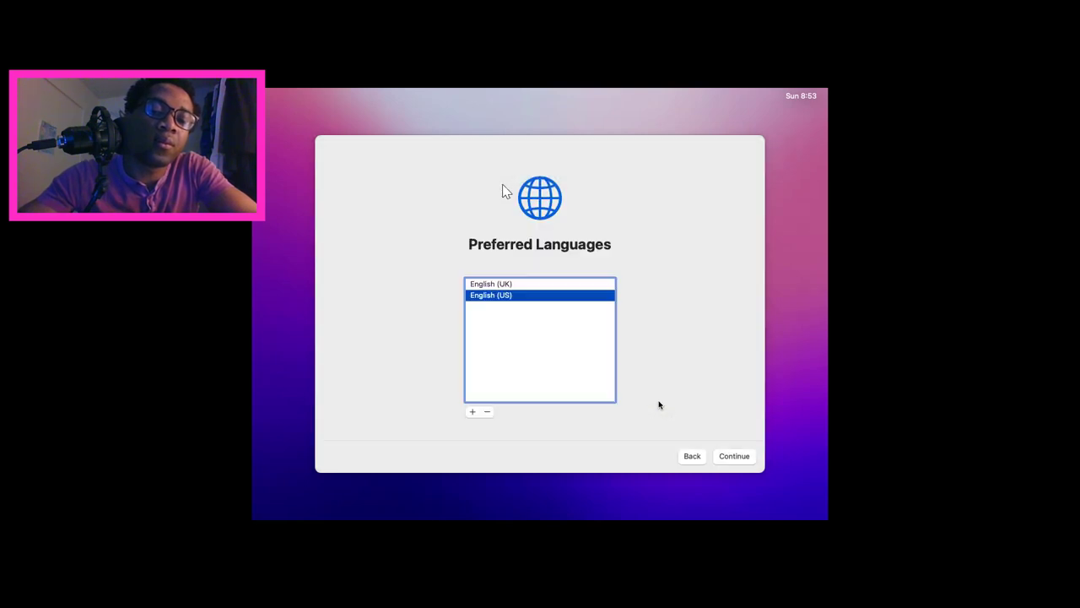
click(746, 463)
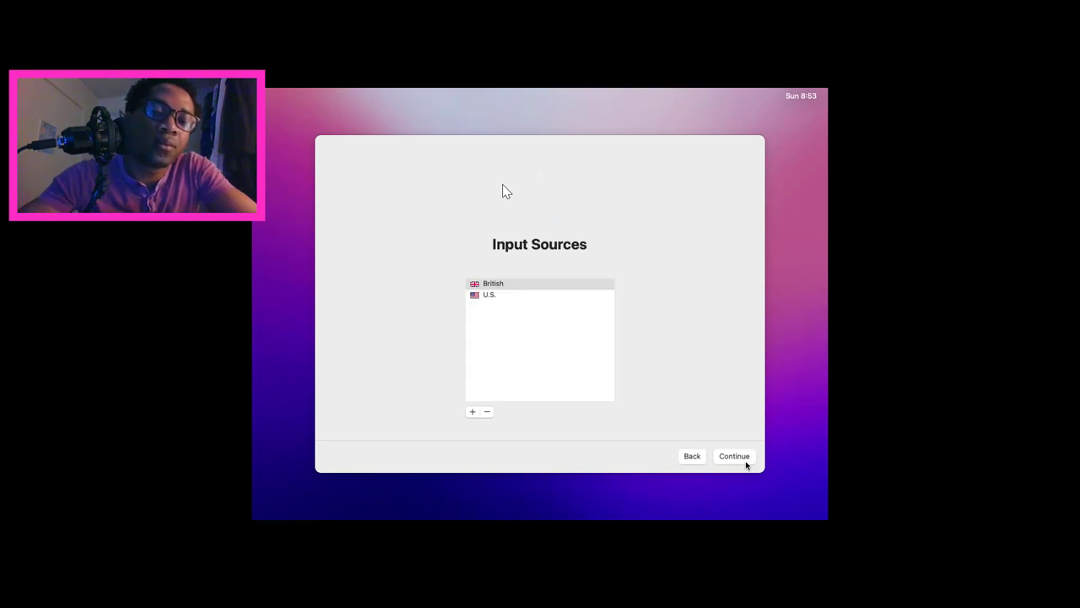
Step: Select the U.S. input source, keep both listed input sources, and continue to the dictation settings
click(506, 297)
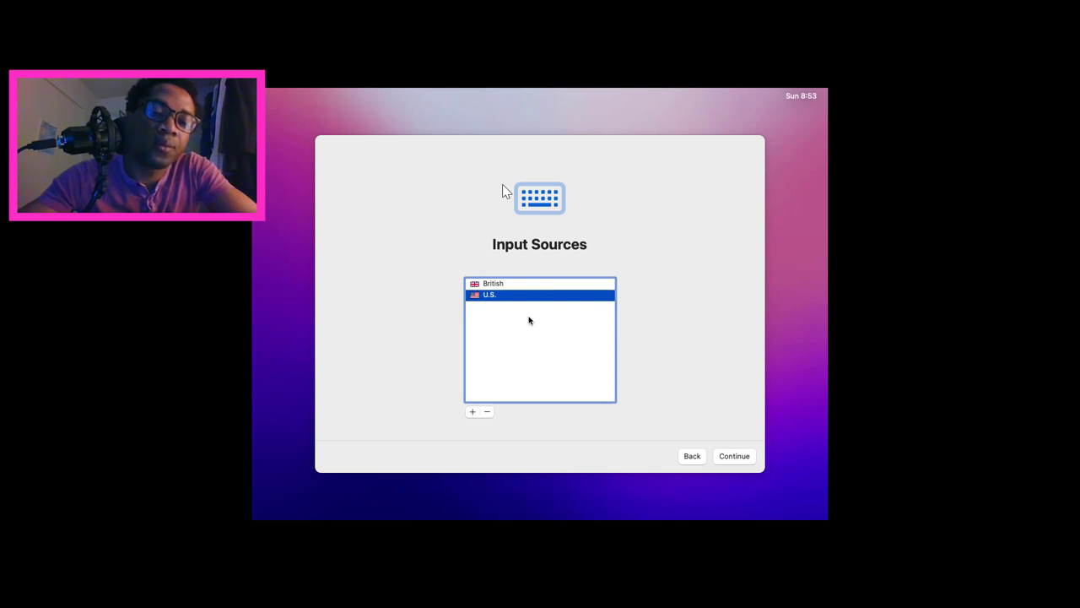
click(529, 320)
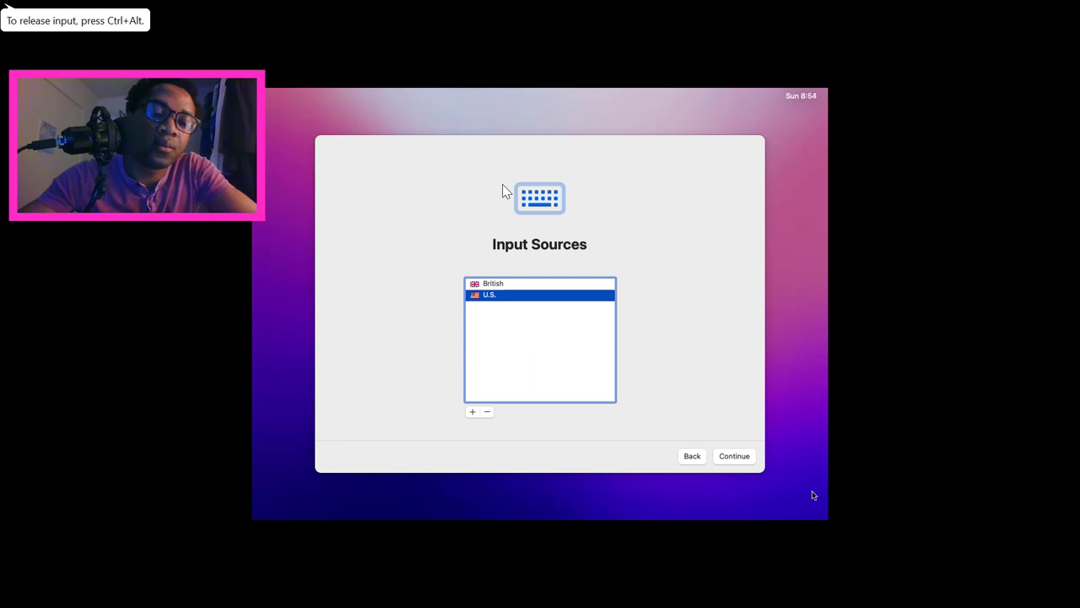
click(730, 457)
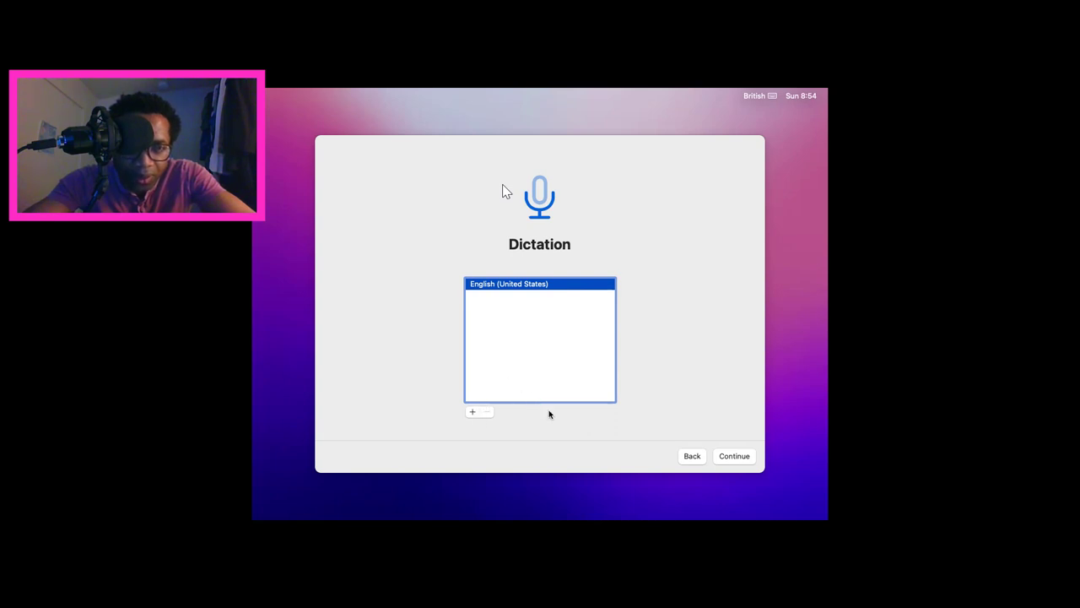
Step: Add English (South Africa) as a dictation language and continue to the accessibility page
click(472, 411)
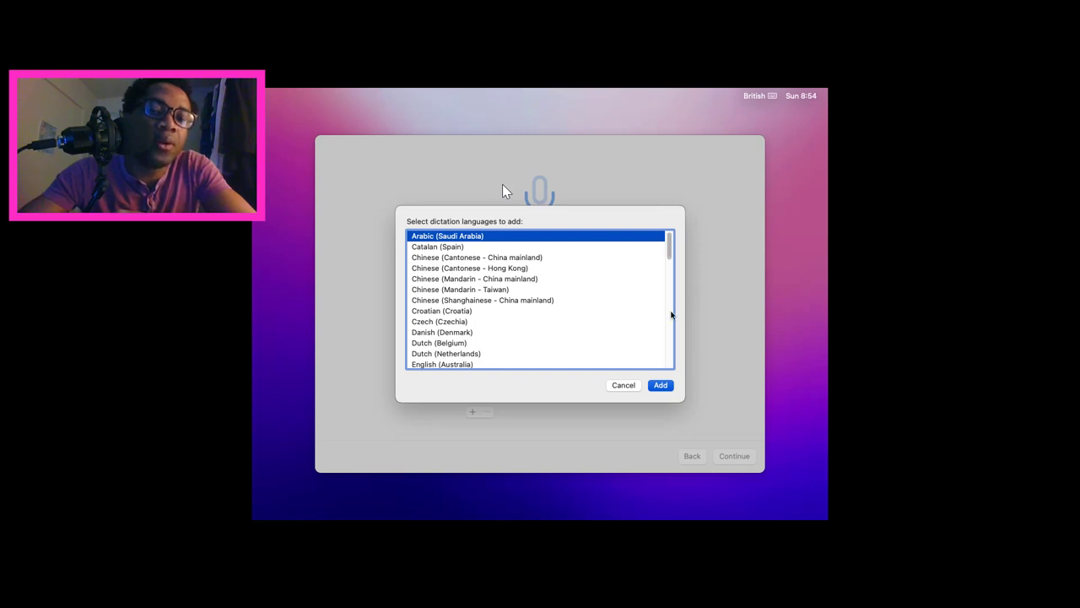
scroll(671, 315, down, 5)
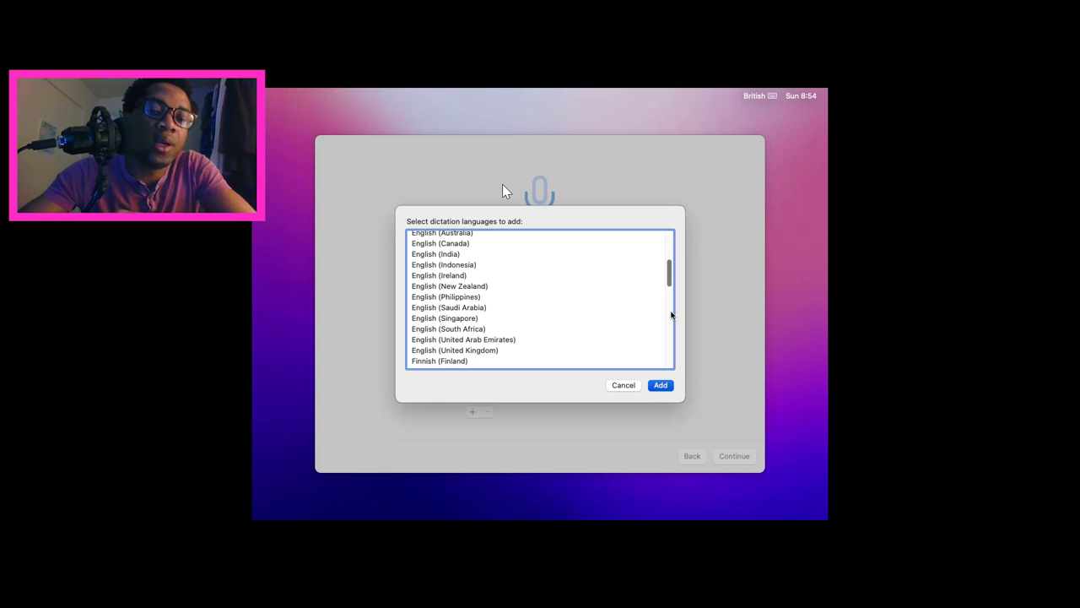
scroll(671, 315, down, 5)
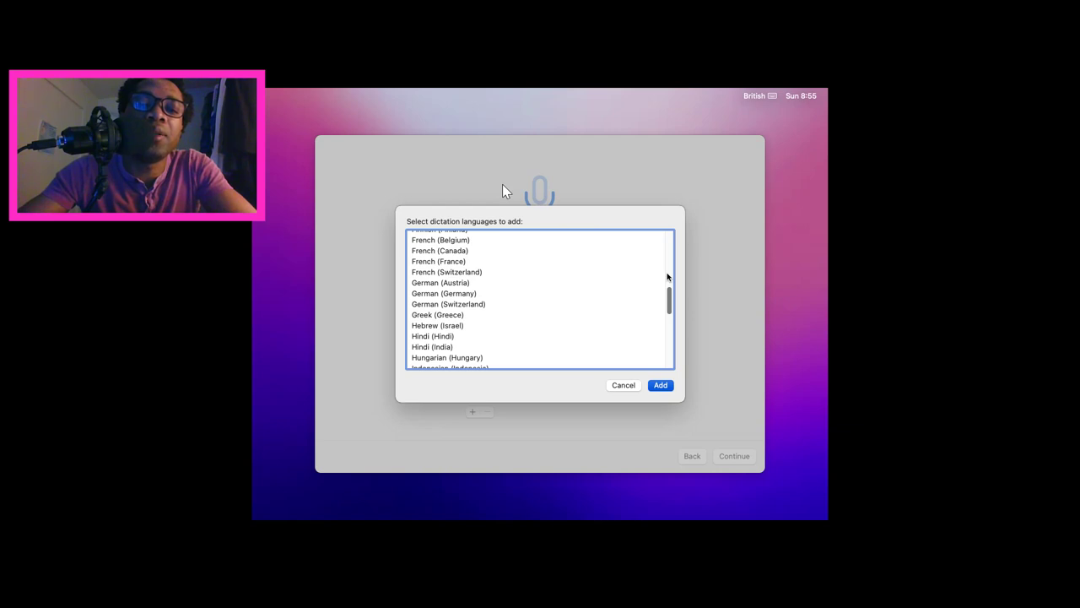
scroll(666, 275, up, 5)
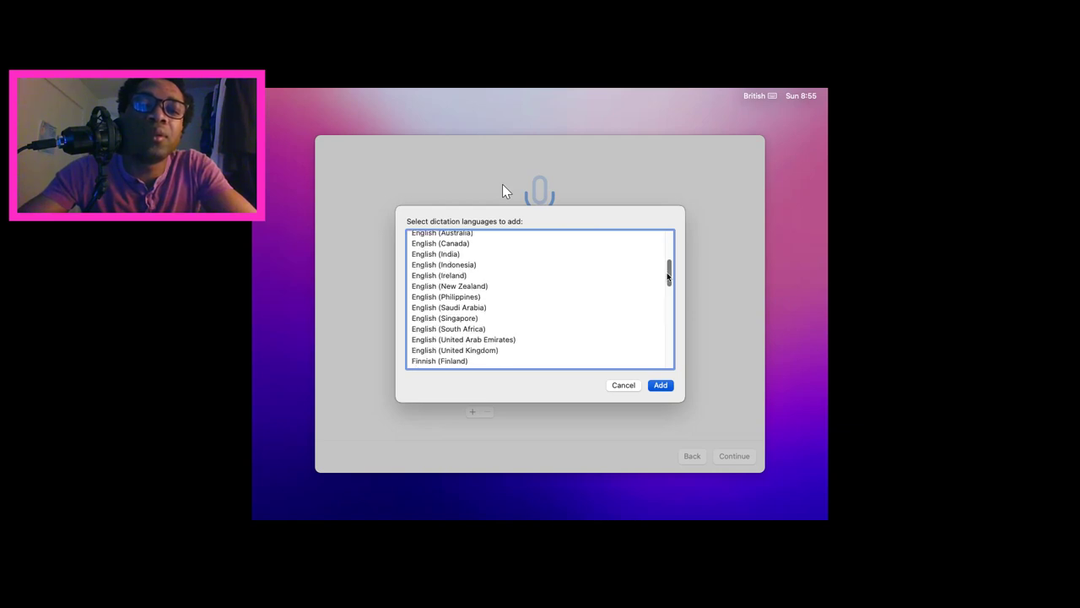
click(463, 332)
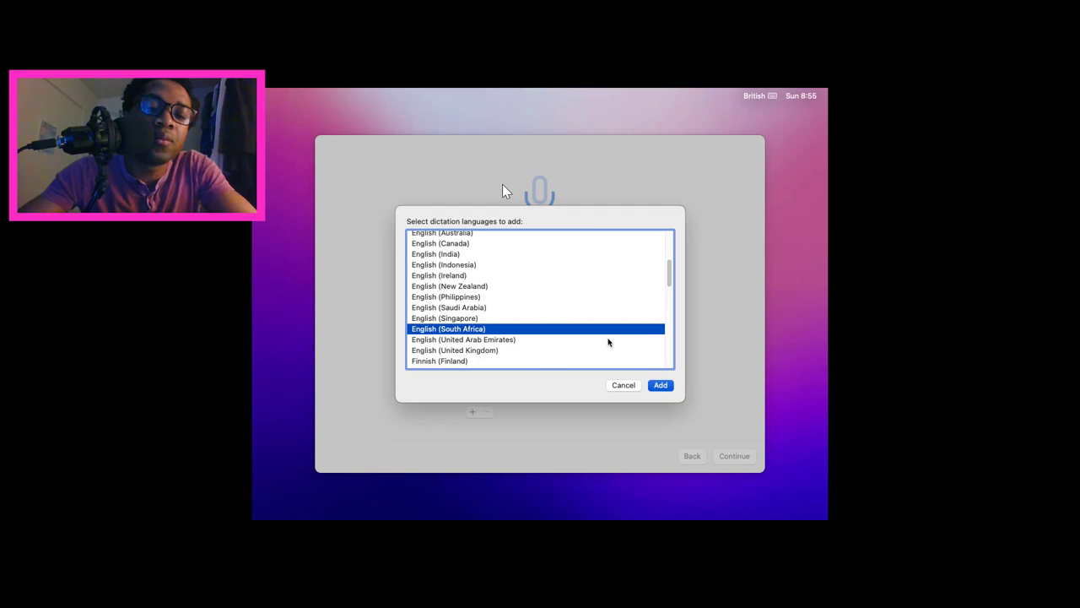
click(661, 386)
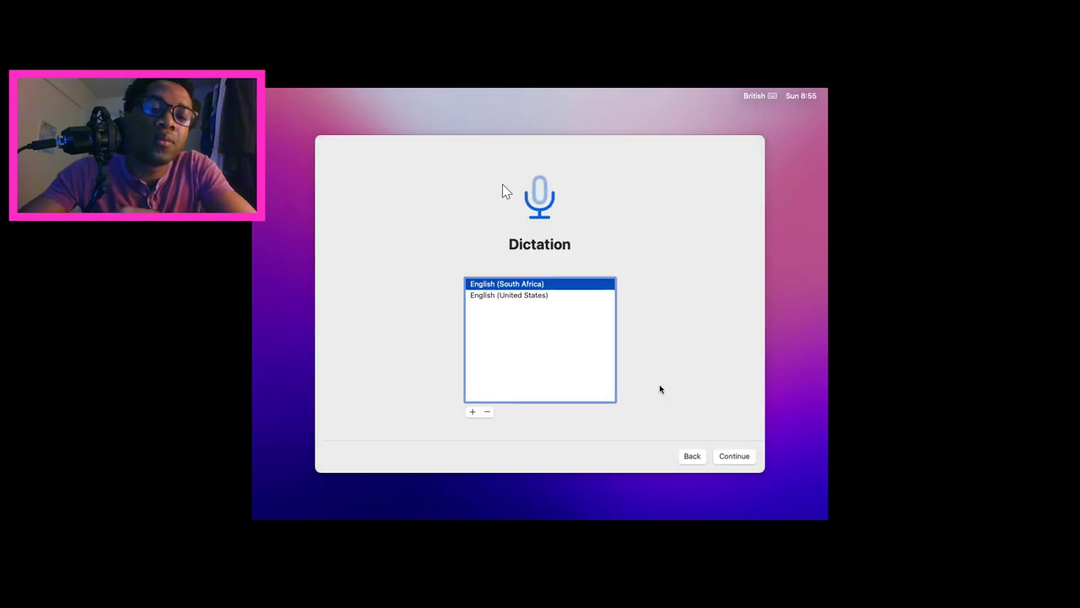
click(742, 458)
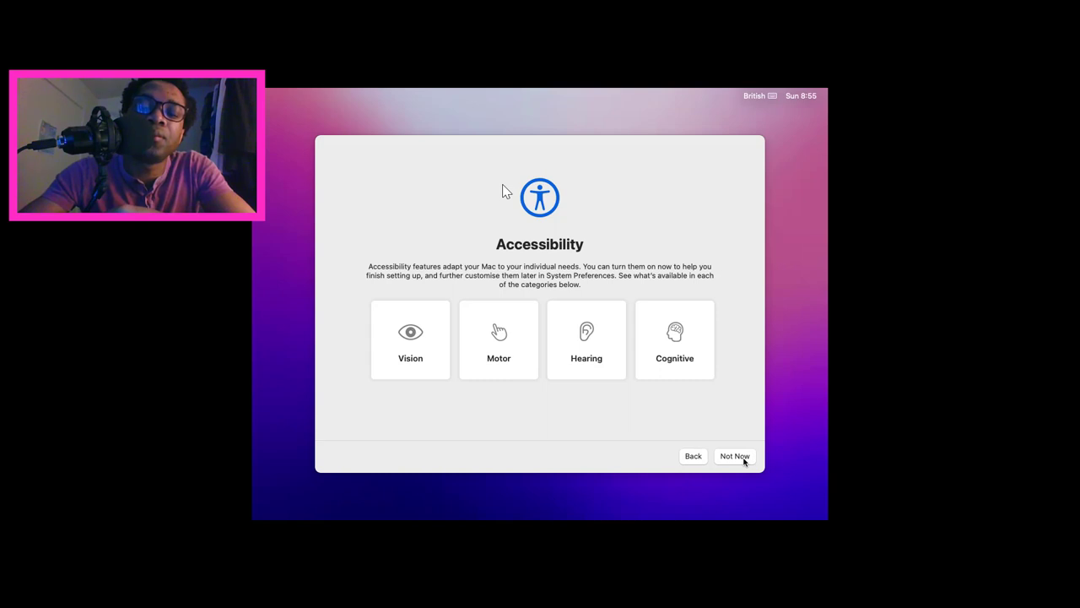
Step: Skip the accessibility options, accept the Data & Privacy notice, and decline transferring data with Migration Assistant
click(734, 456)
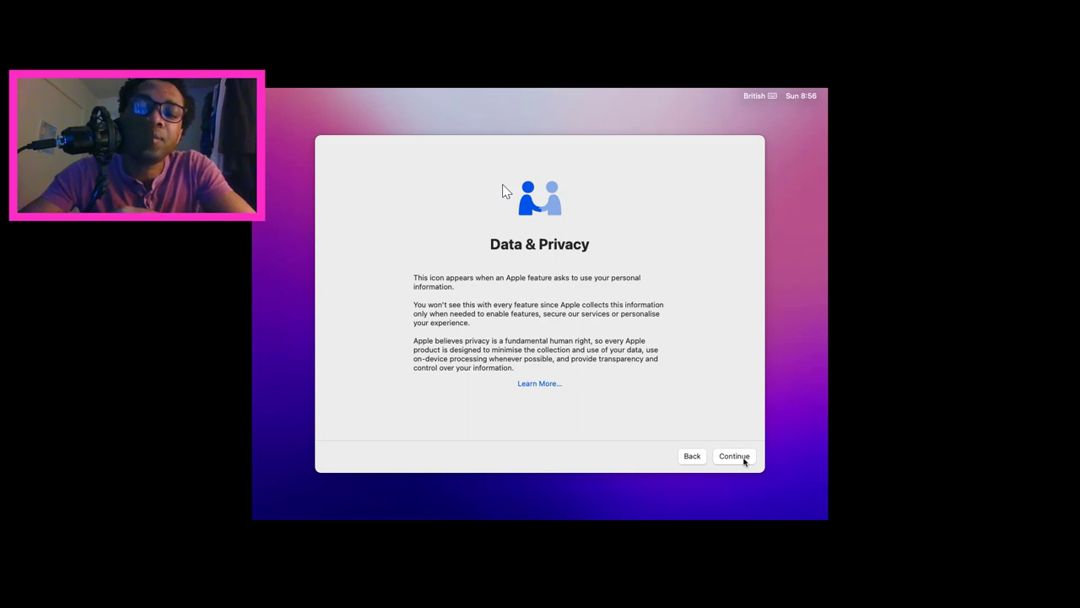
click(734, 457)
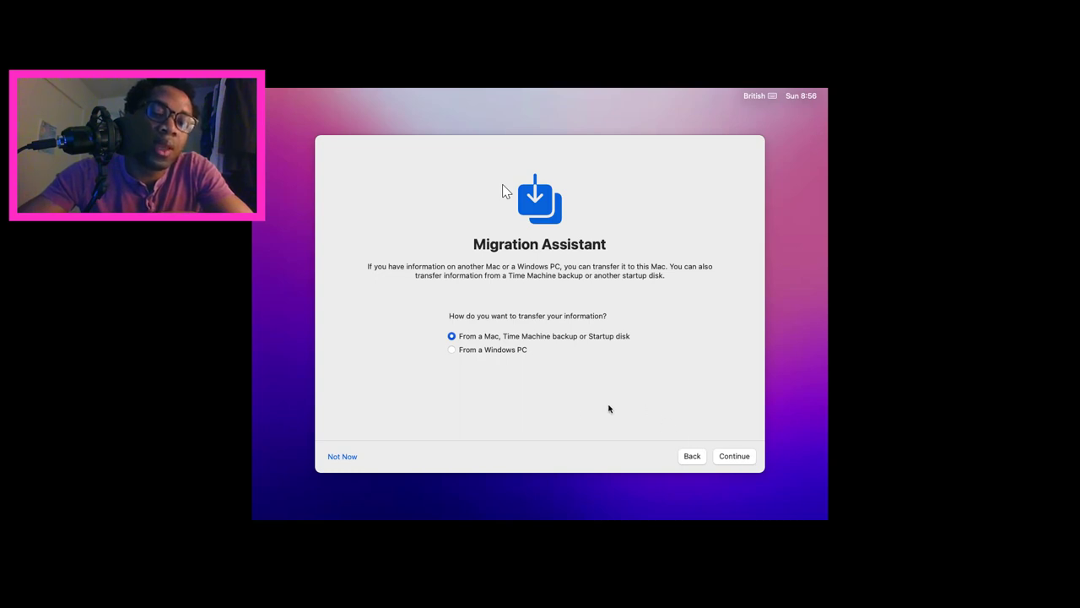
click(340, 459)
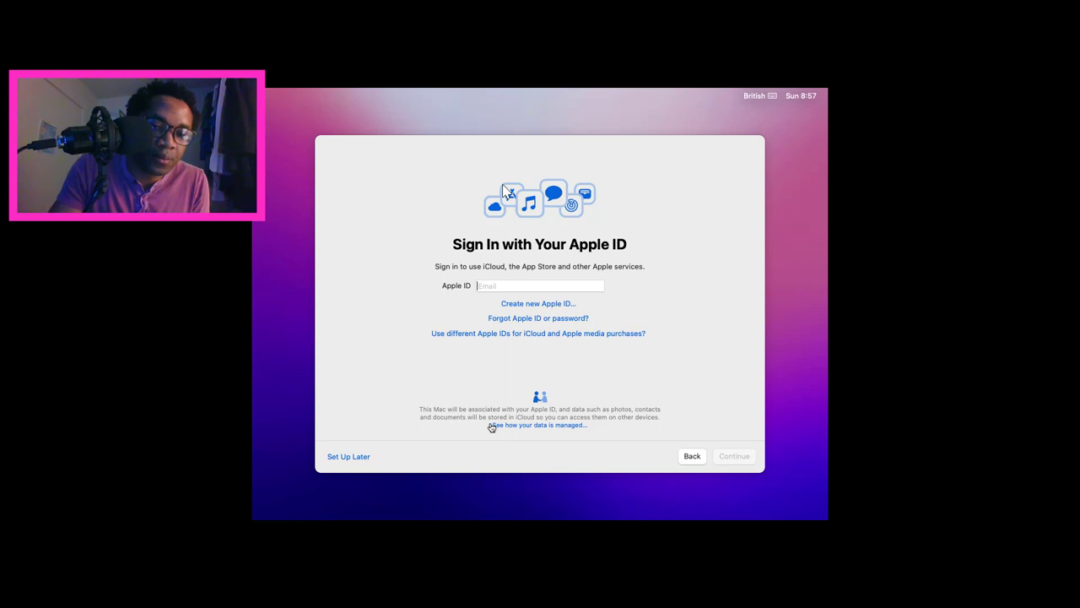
Step: Postpone the Apple ID sign-in and confirm skipping it
click(491, 427)
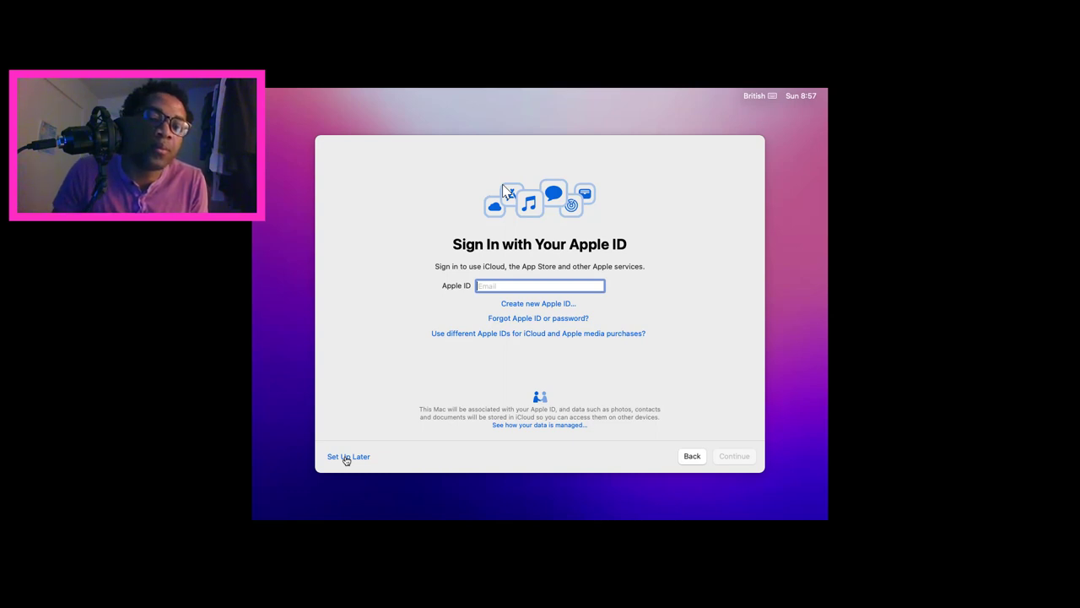
click(346, 458)
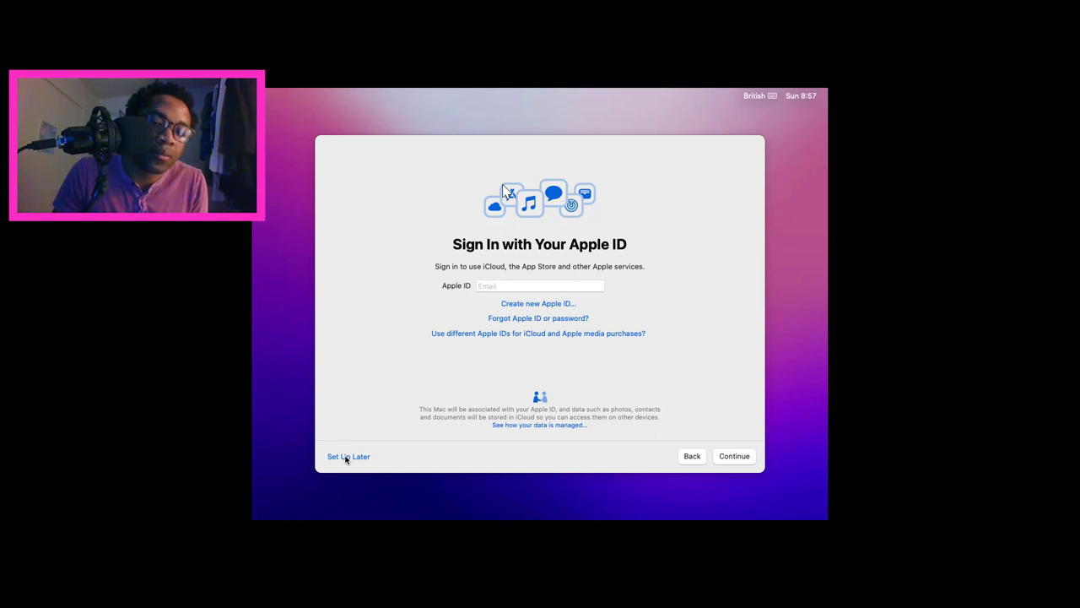
click(346, 457)
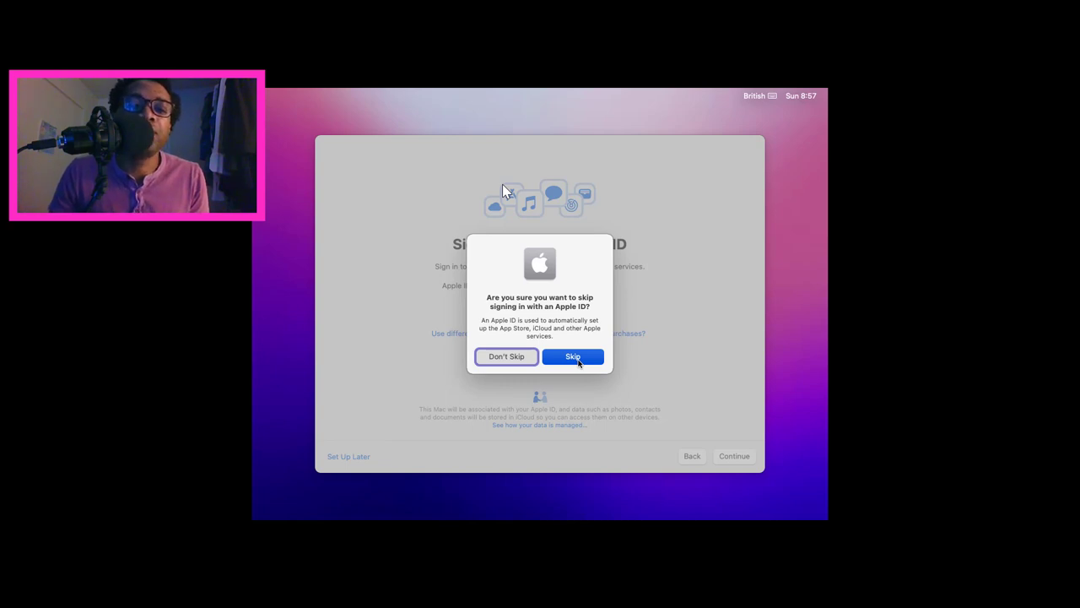
click(573, 357)
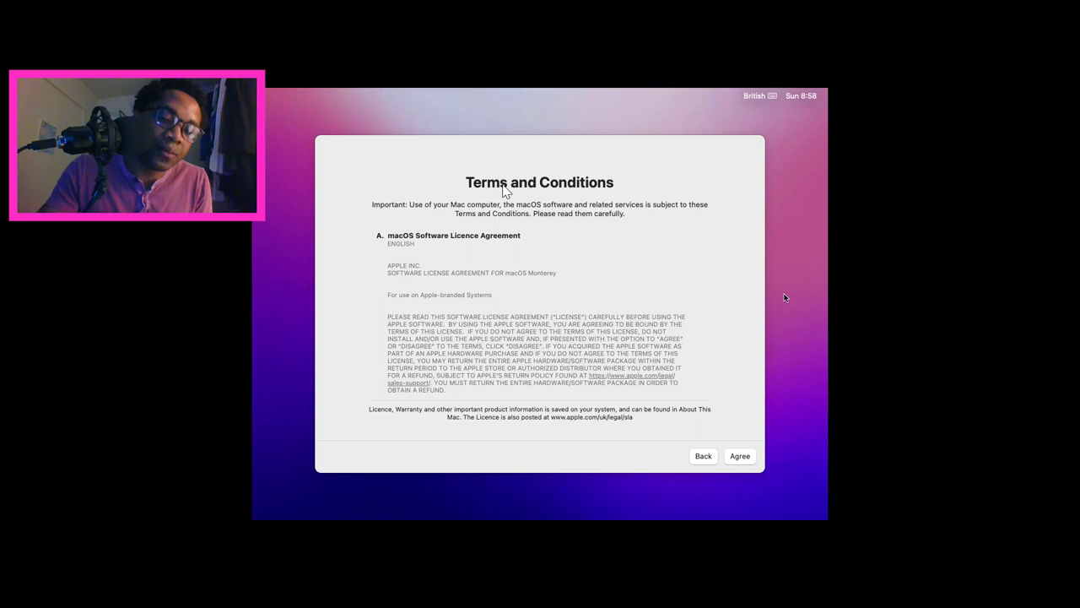
Step: Agree to the Terms and Conditions and confirm acceptance of the macOS Software Licence Agreement
click(735, 458)
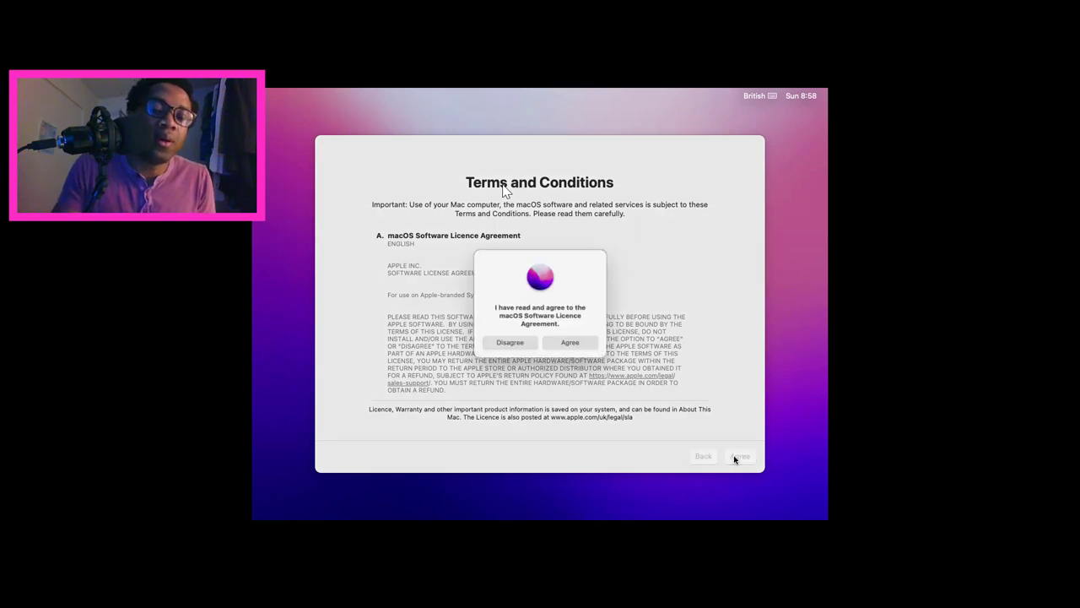
click(578, 348)
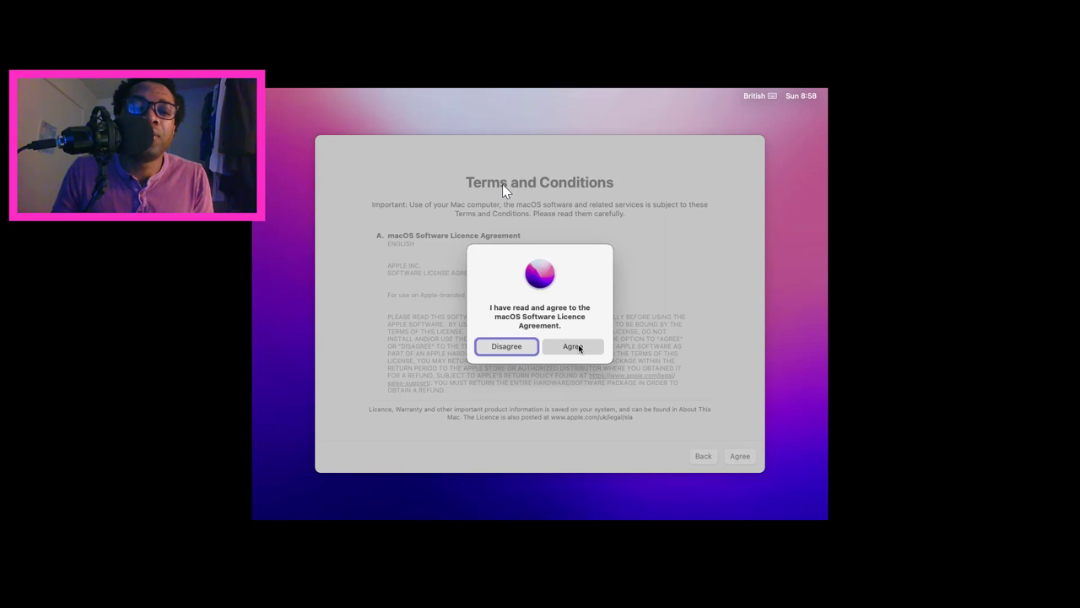
click(579, 347)
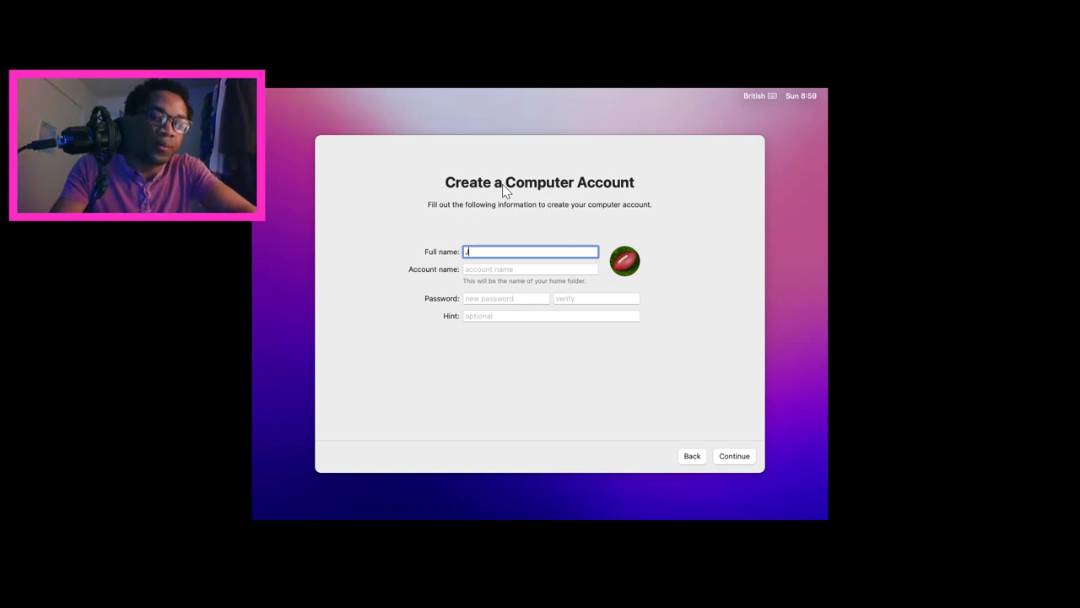
Step: Enter the full name for the computer account and accept the suggested account name
text(ust )
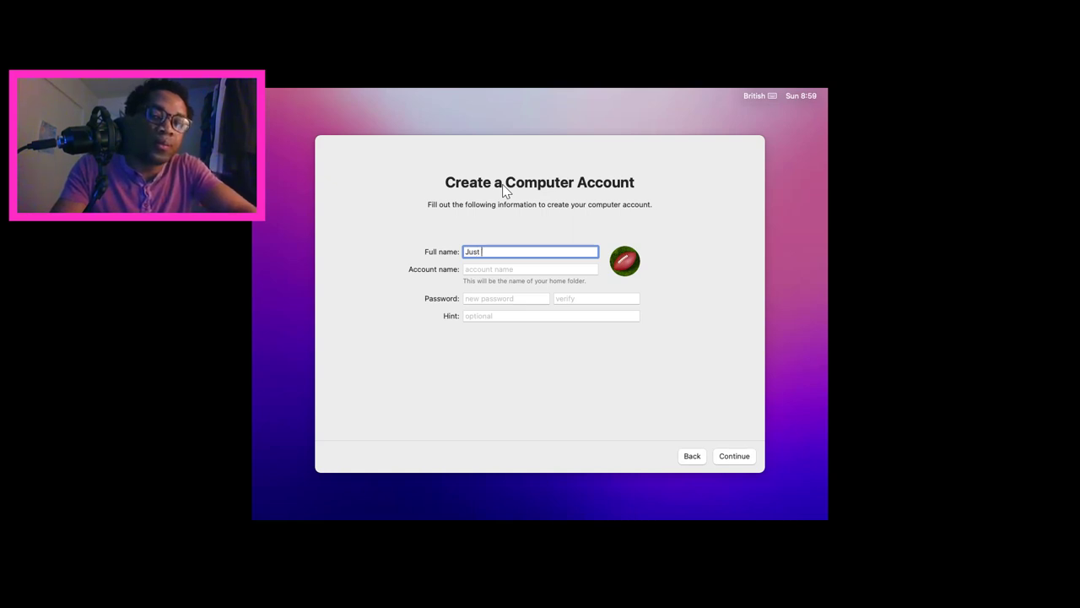
text(Yadah)
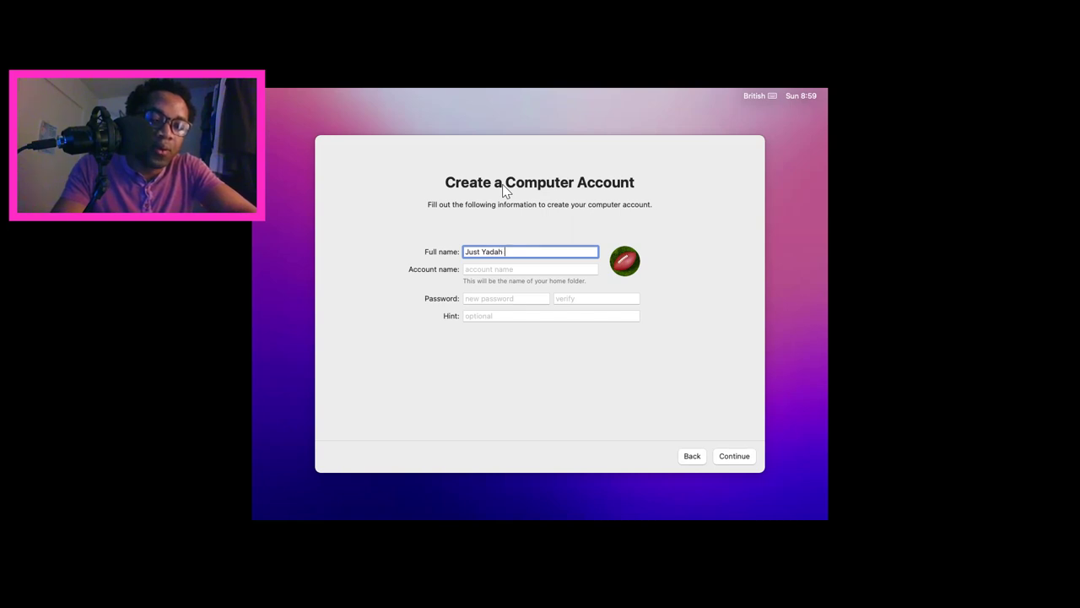
text(Y)
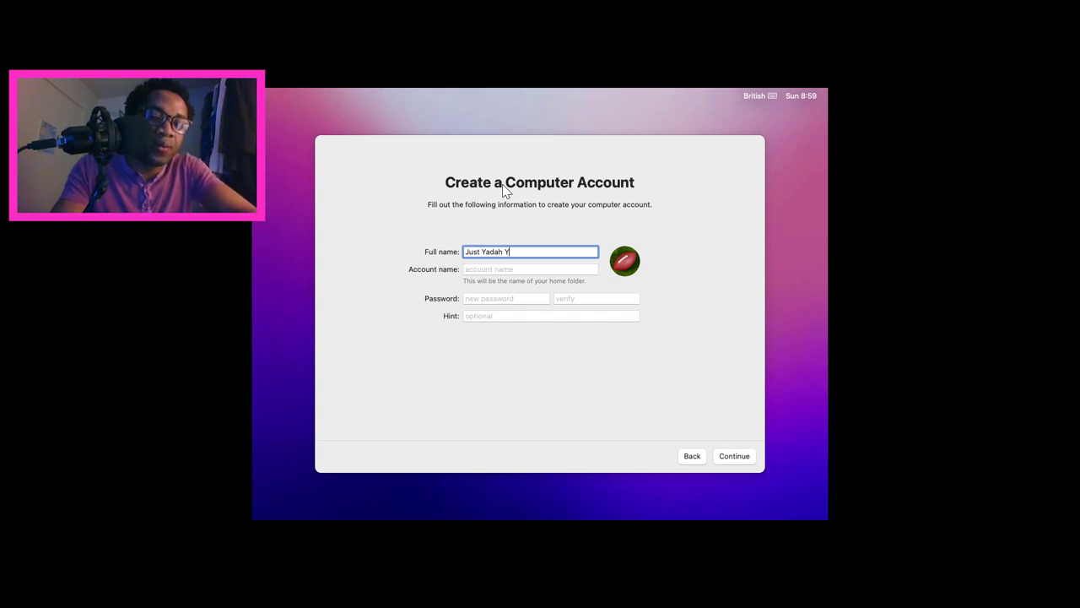
text(C)
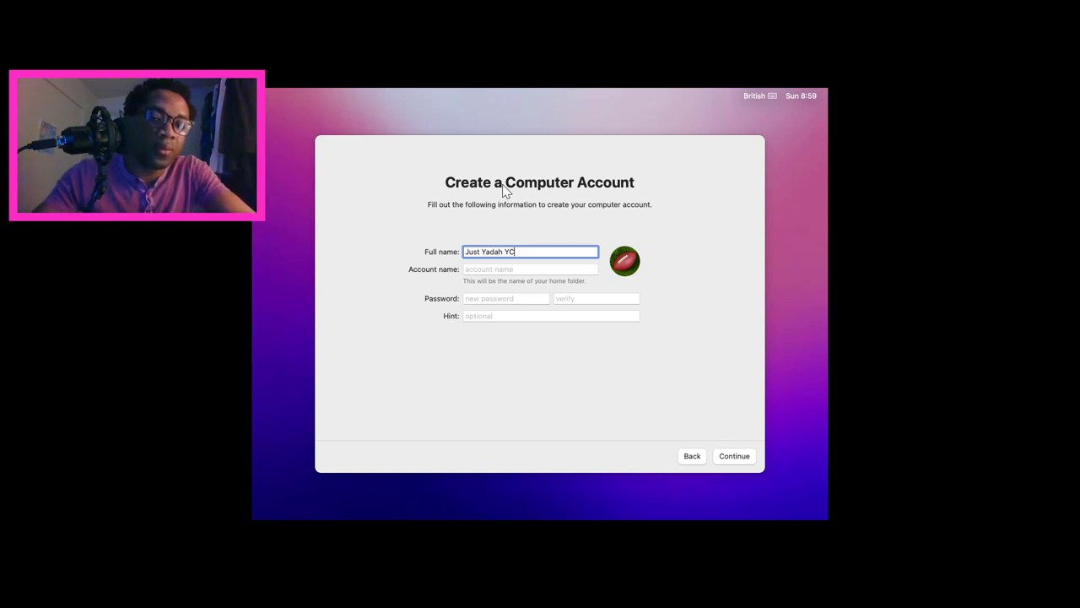
key(Tab)
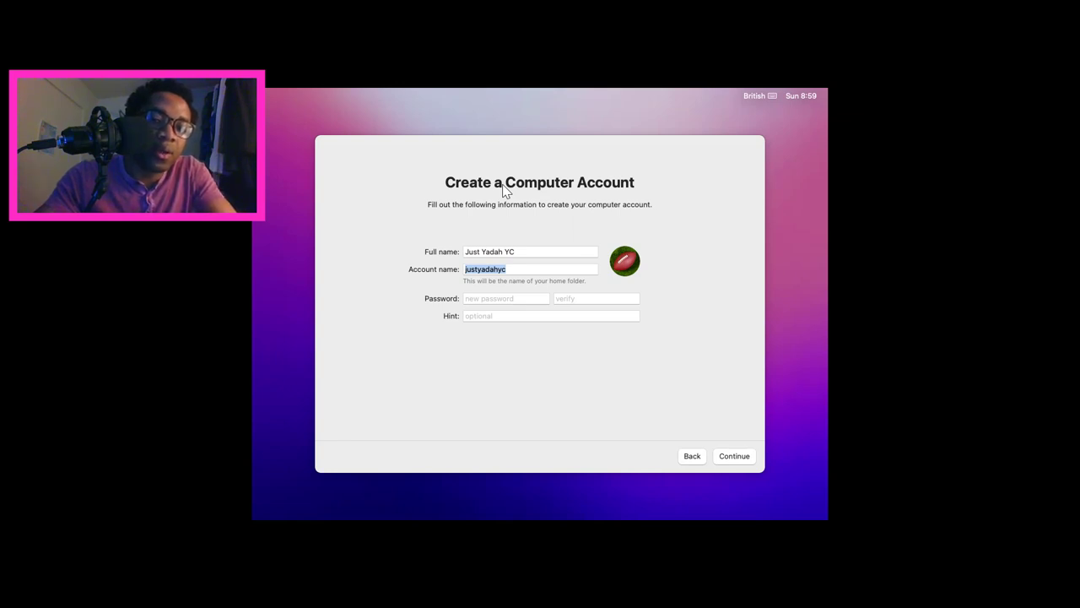
key(Tab)
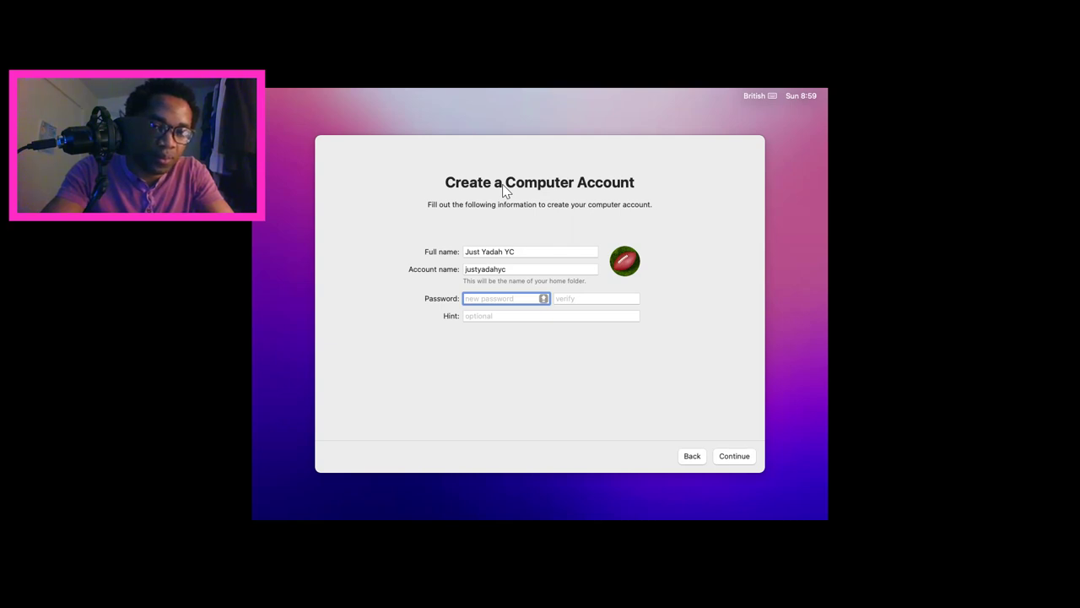
Step: Enter the new account password for the computer account
text(•)
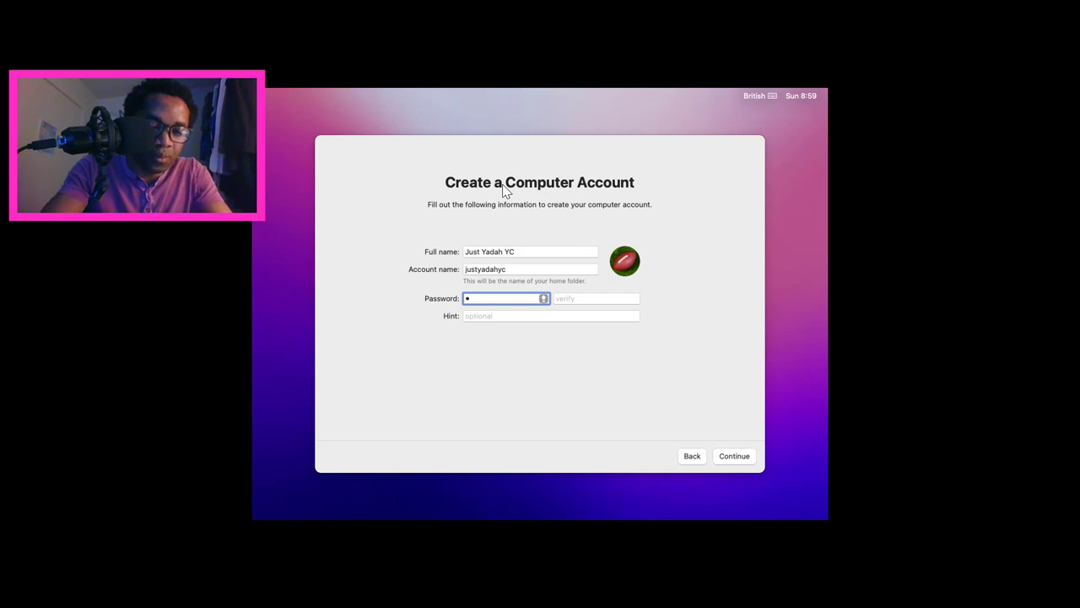
text(•••)
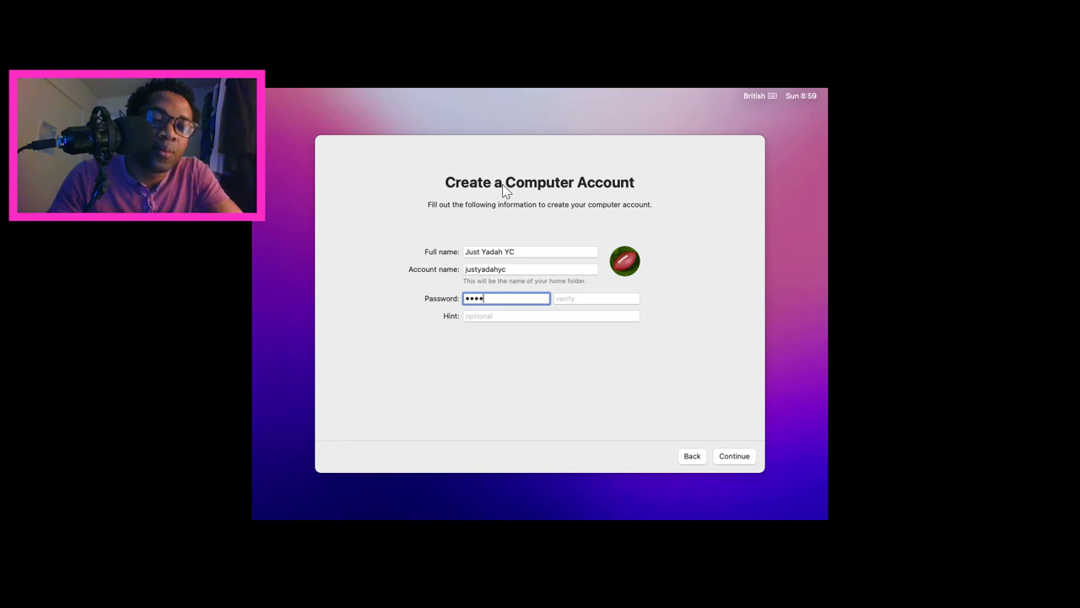
text(•••)
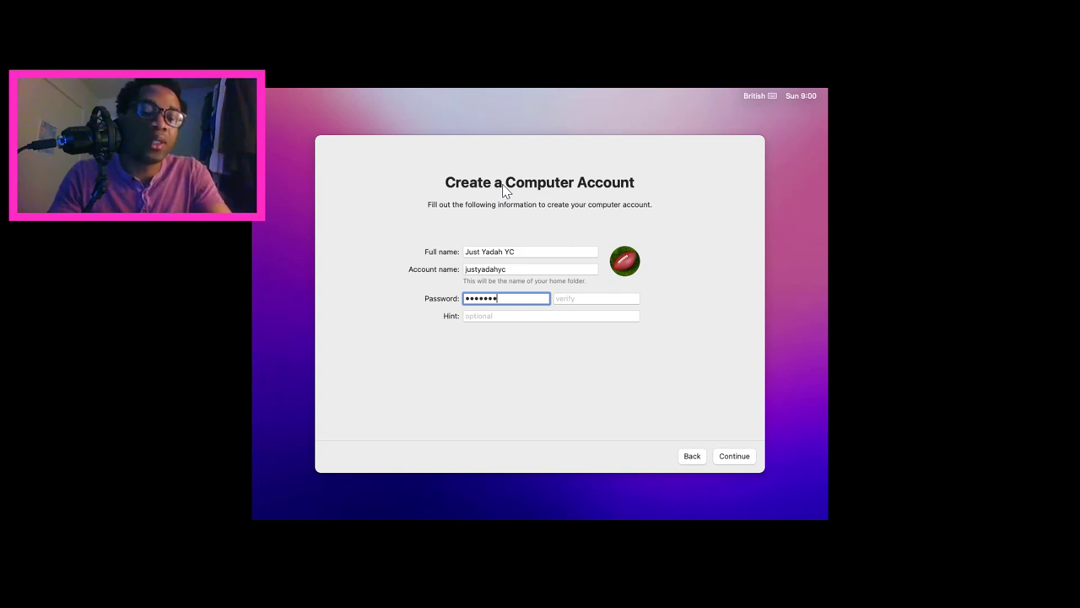
key(Tab)
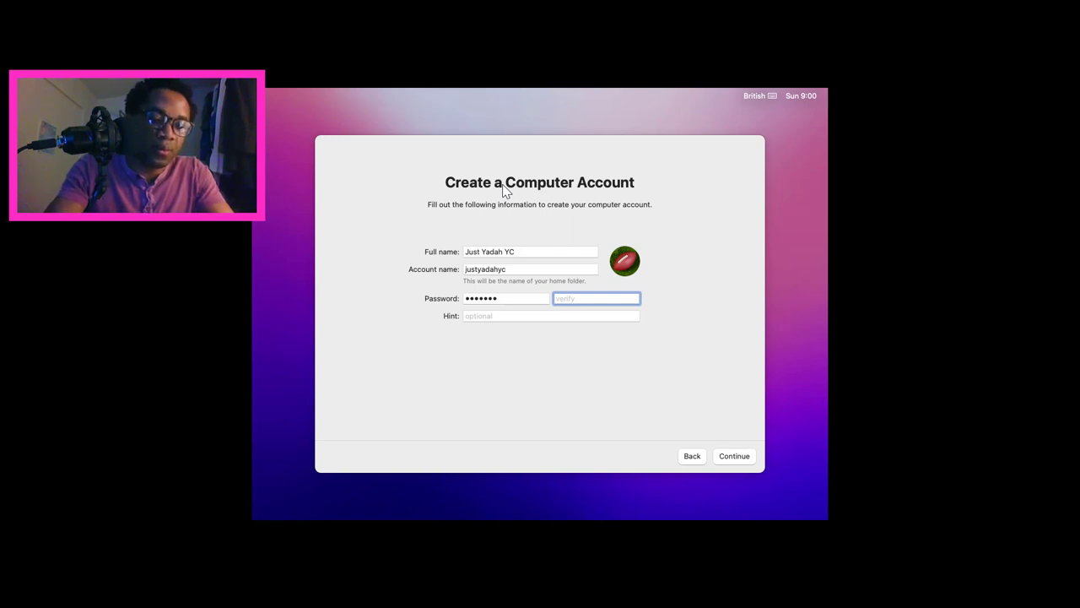
text(*)
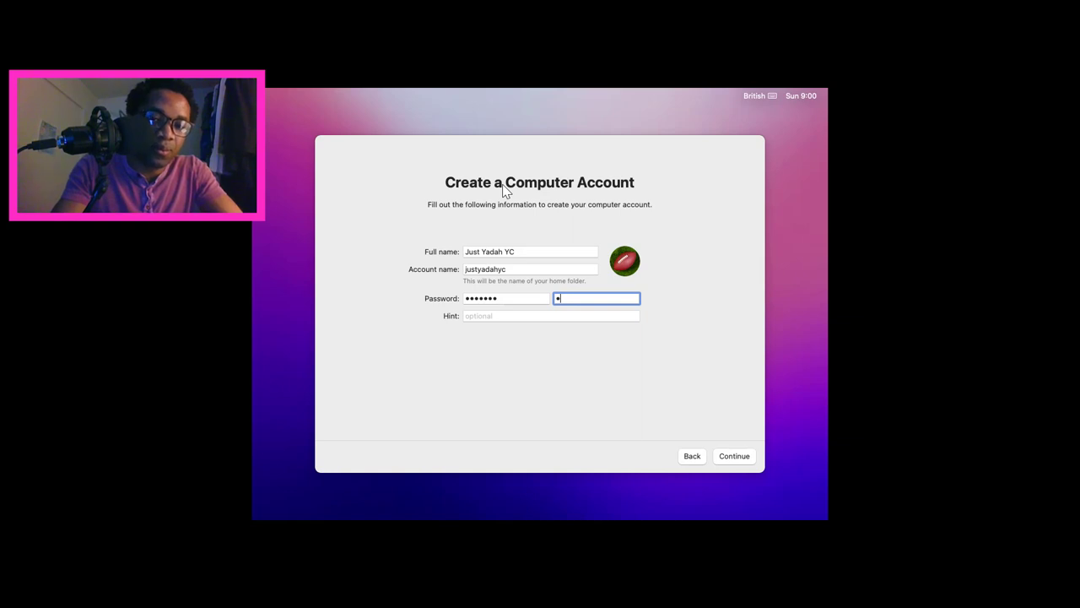
text(*)
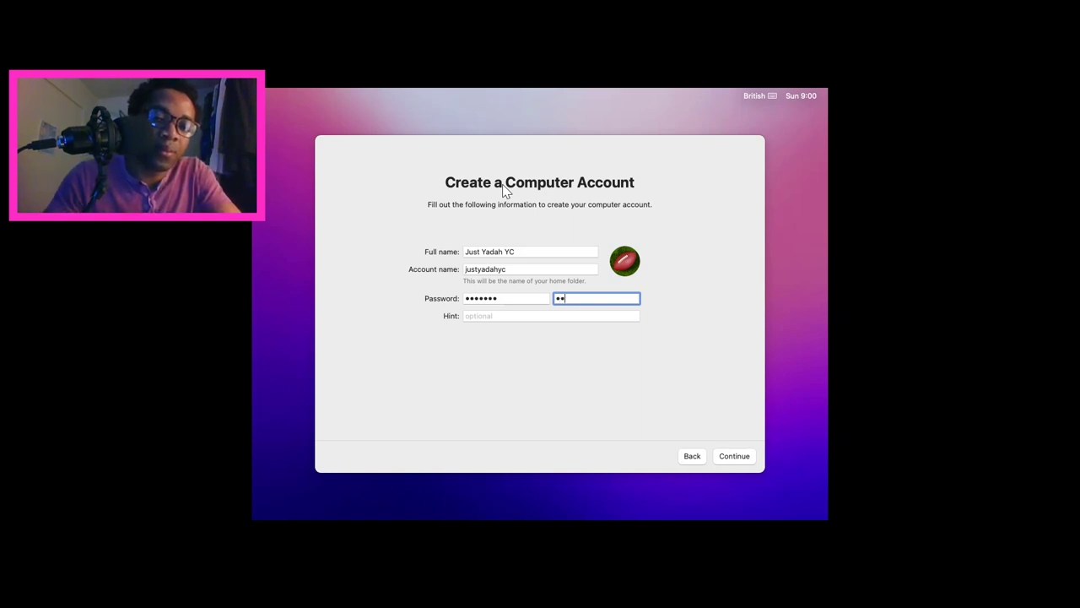
text(******)
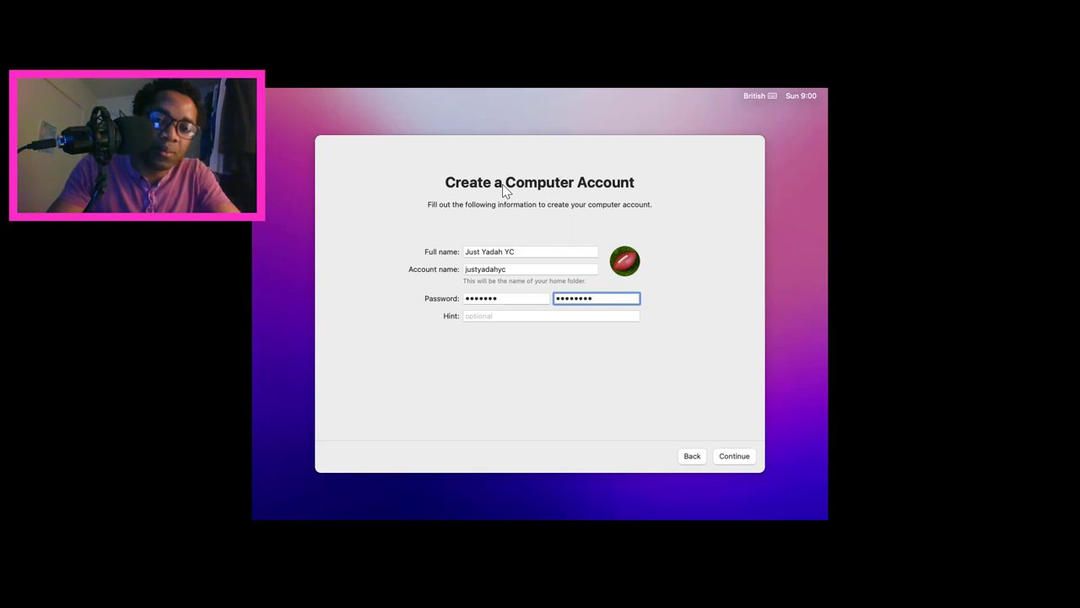
key(BackSpace)
key(BackSpace)
key(BackSpace)
key(BackSpace)
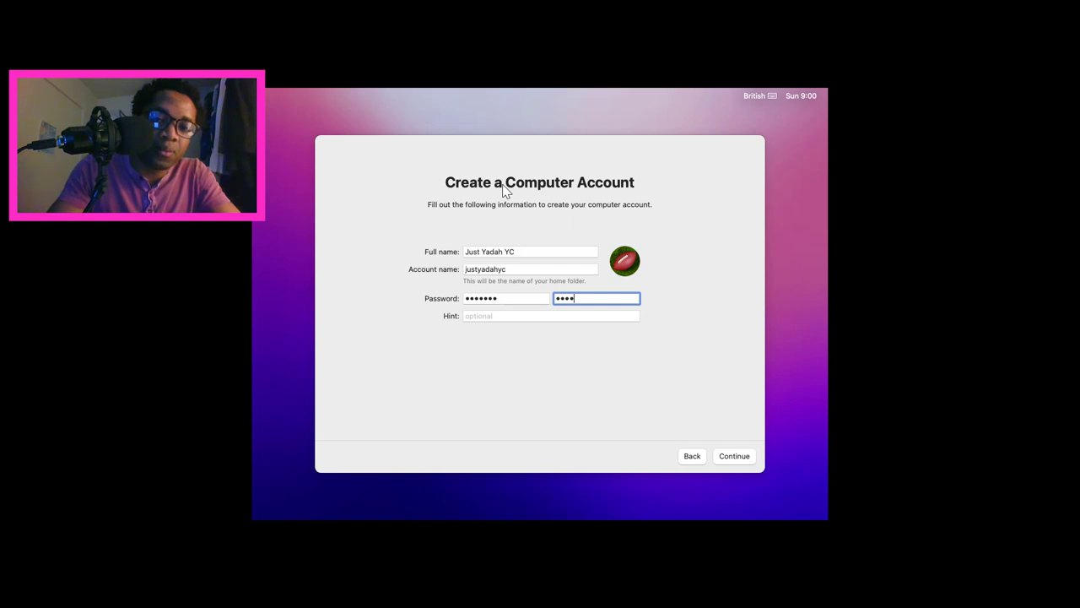
key(BackSpace)
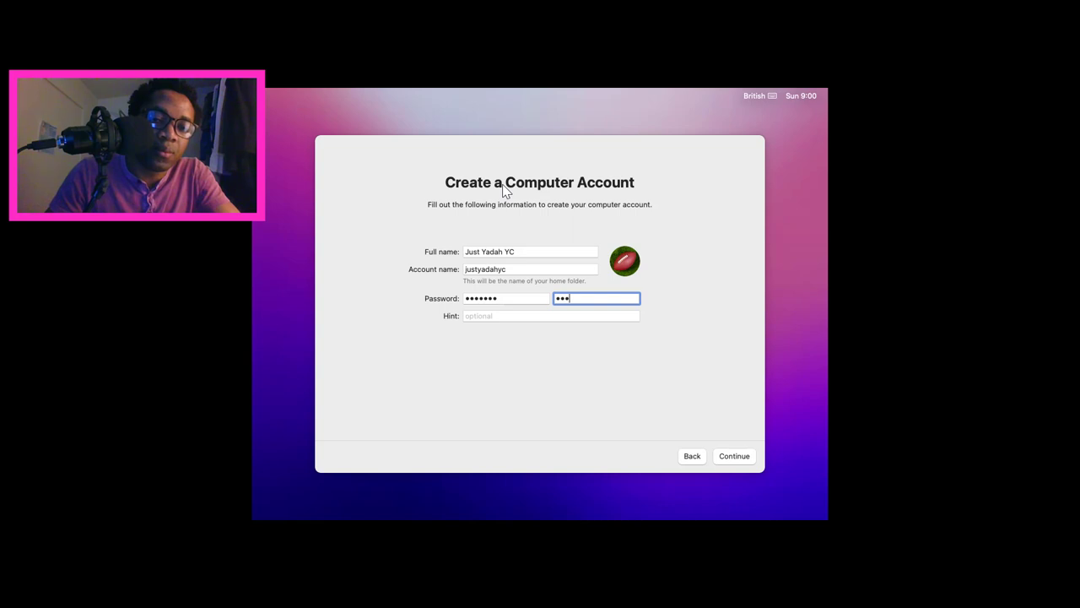
key(BackSpace)
key(BackSpace)
key(BackSpace)
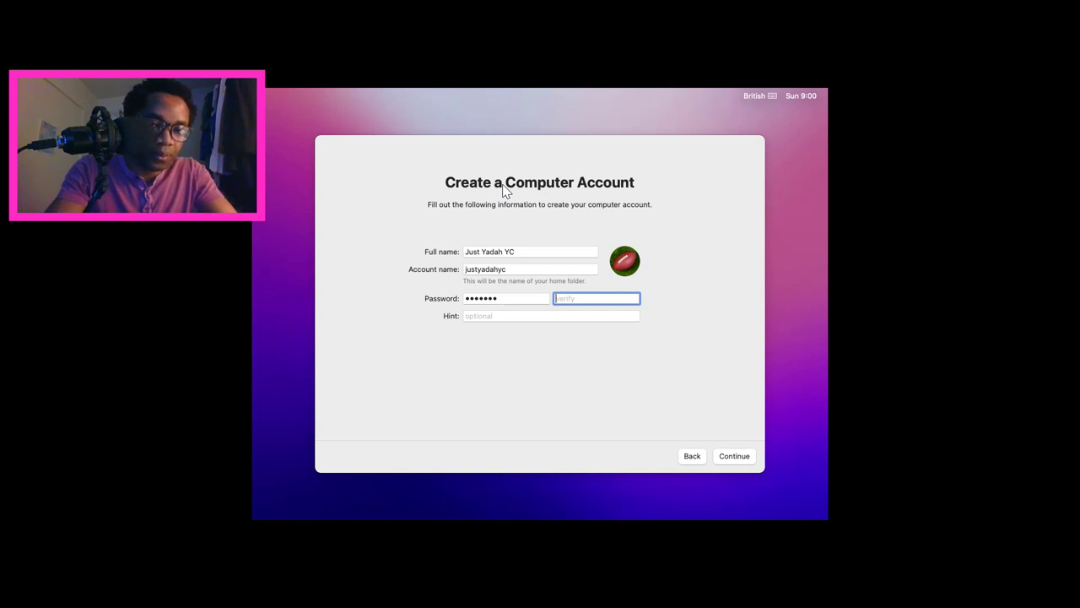
Step: Enter the account password again in the verification field and continue to create the computer account
key(Caps_Lock)
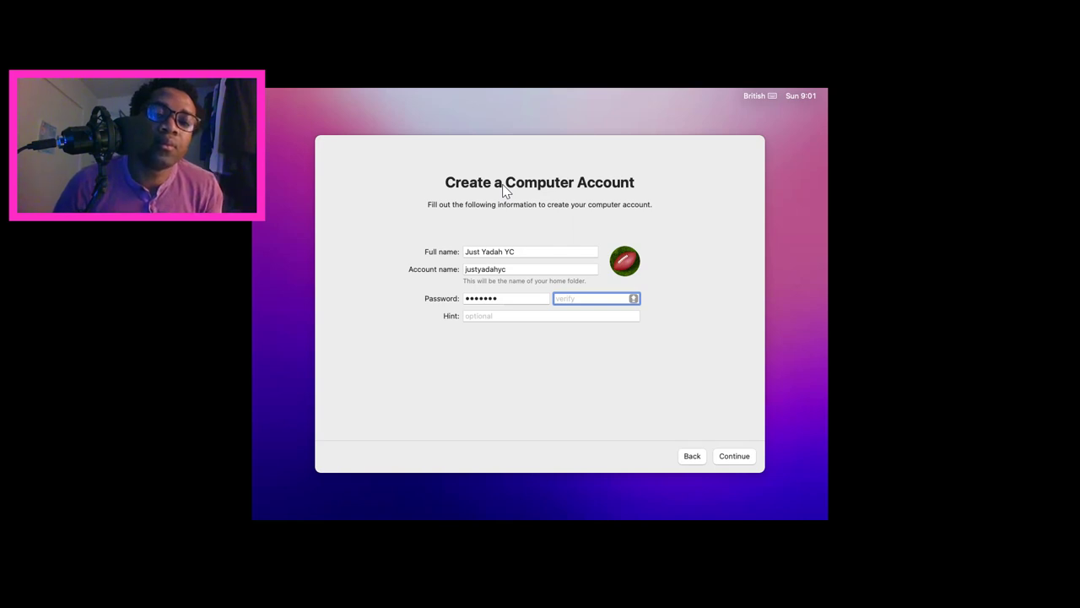
text(••••)
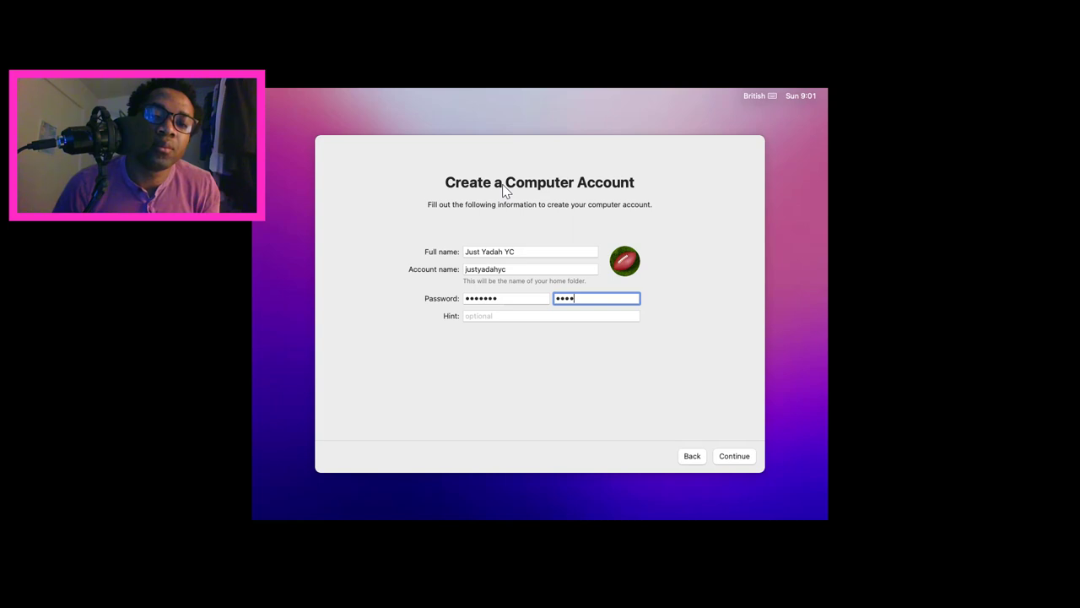
text(•)
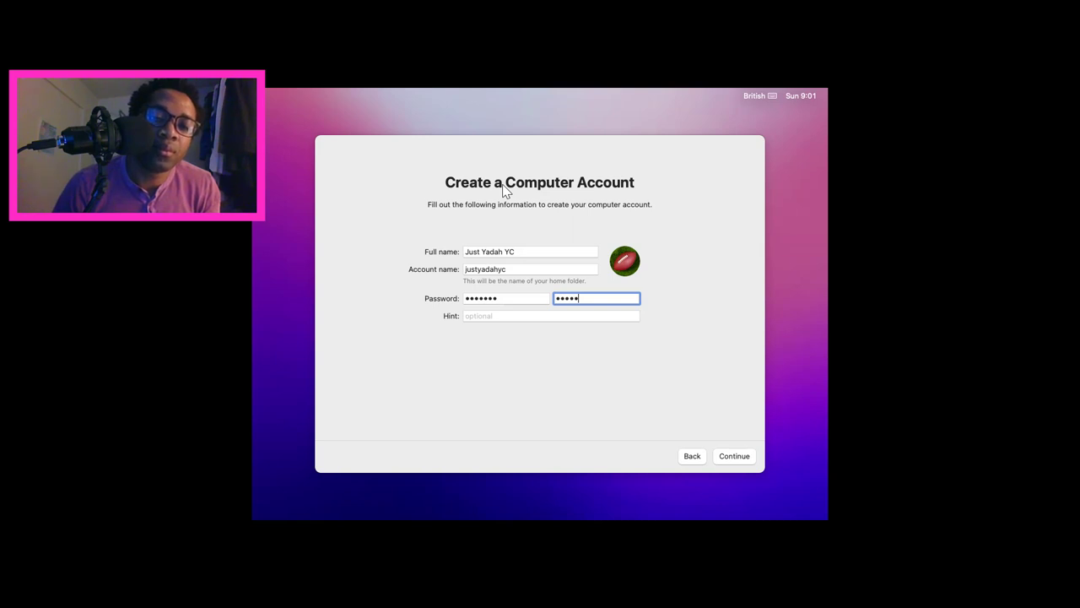
text(••)
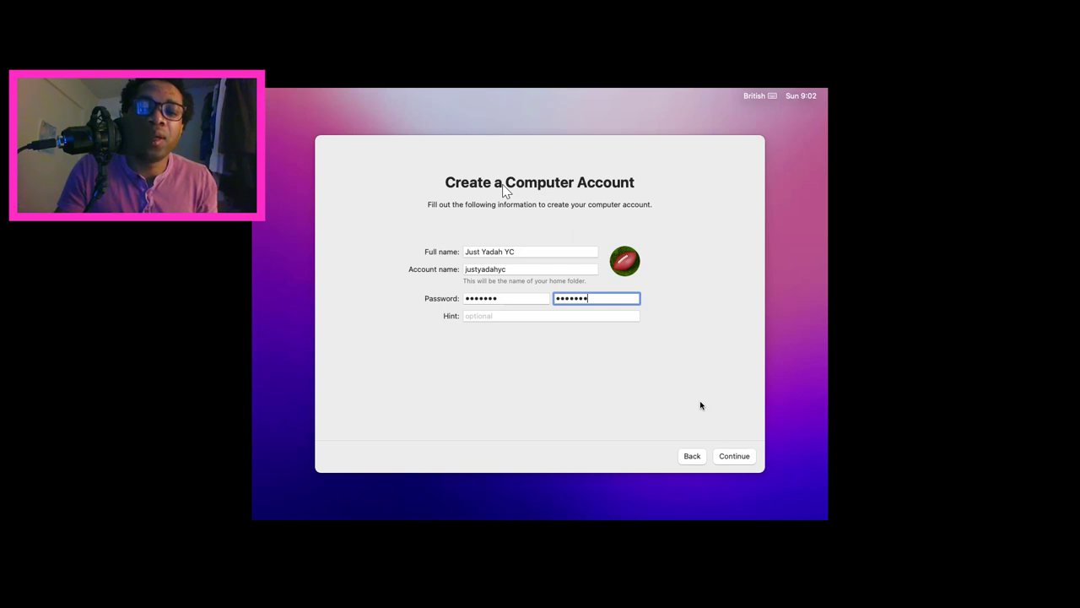
click(731, 367)
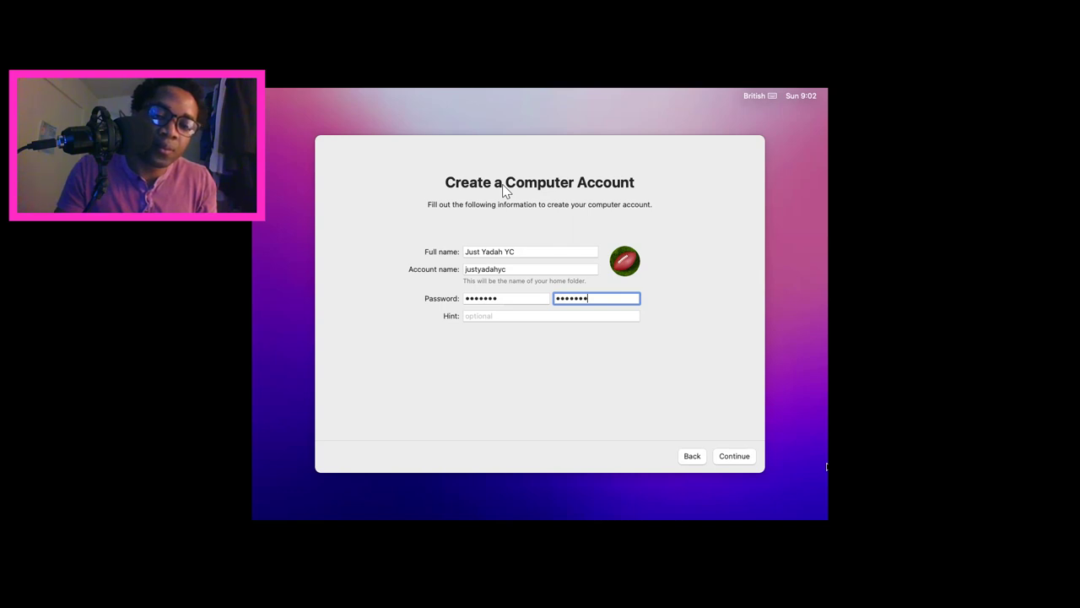
click(748, 456)
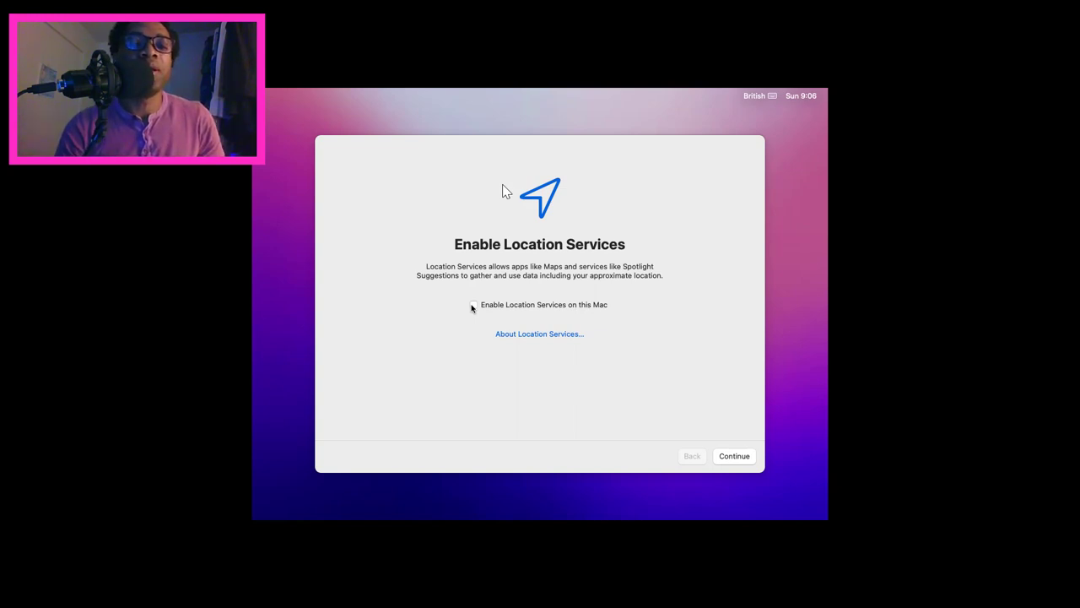
Step: Leave Location Services disabled on this Mac and confirm not using them
click(473, 306)
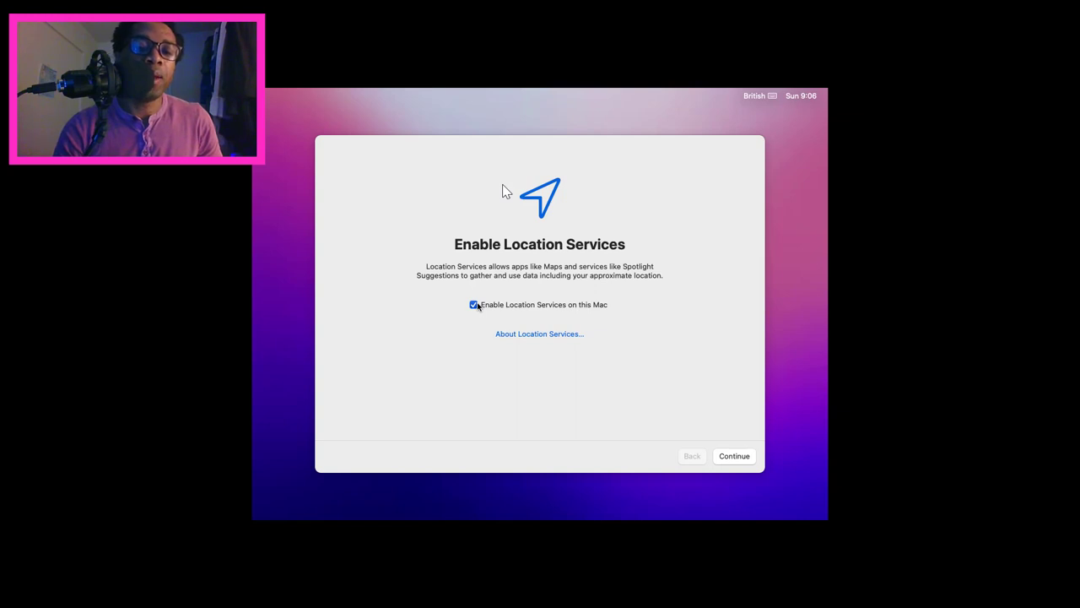
click(474, 305)
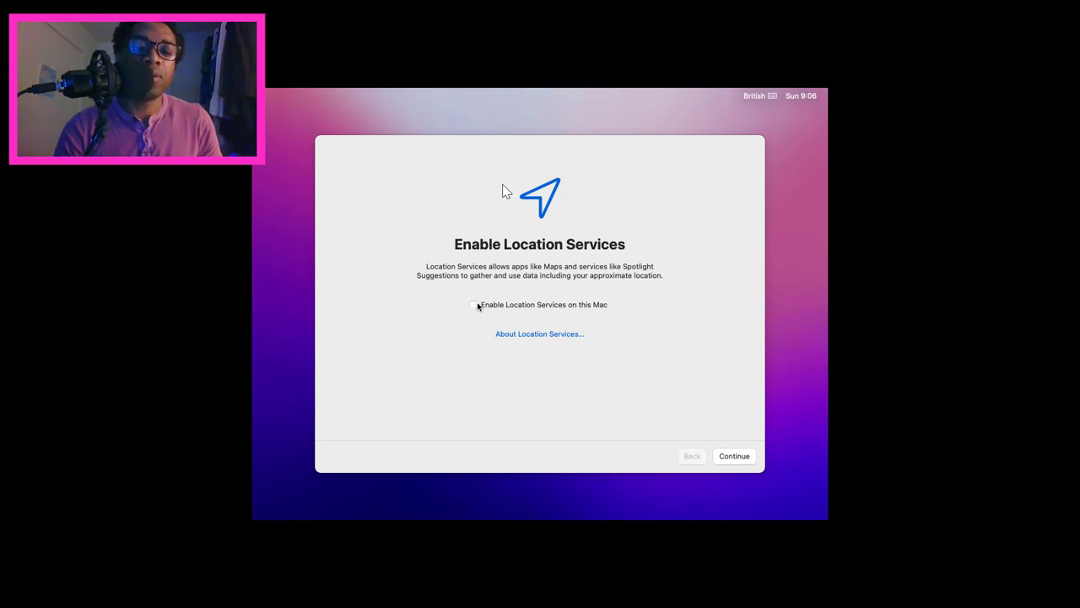
click(752, 462)
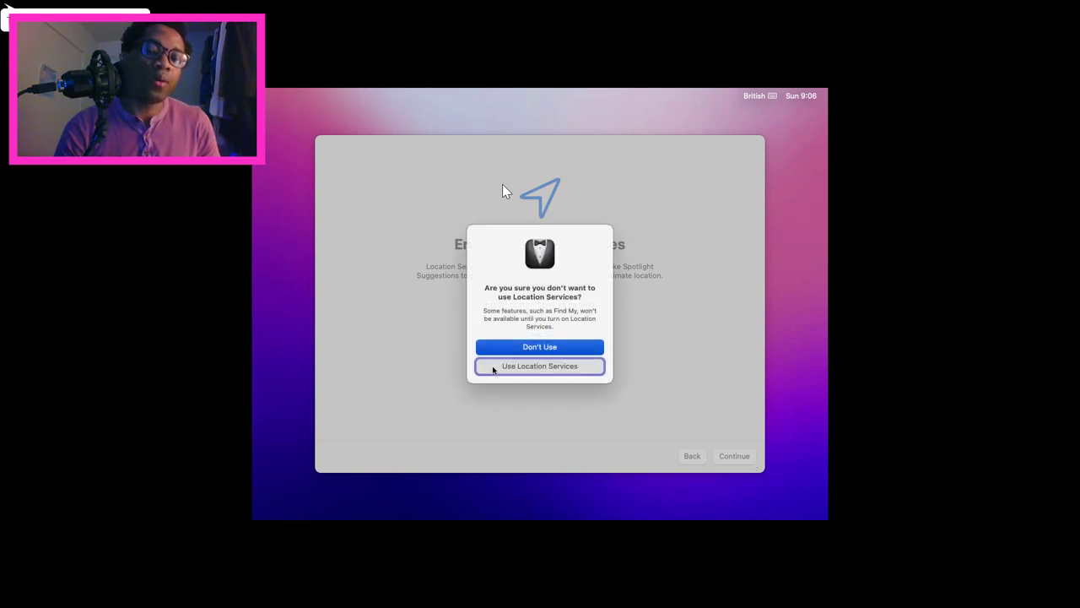
click(535, 347)
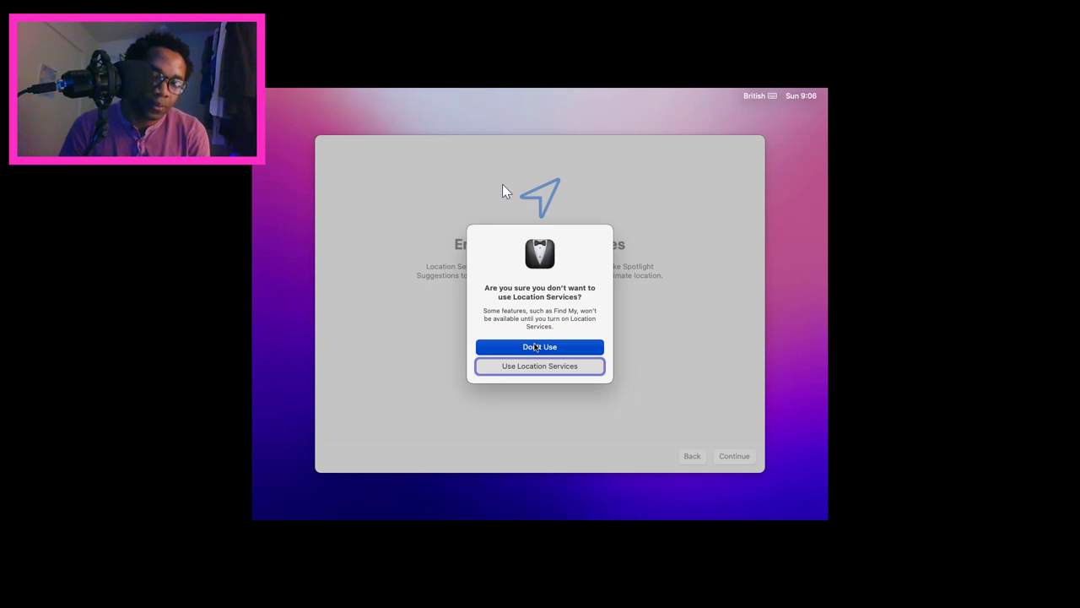
click(535, 347)
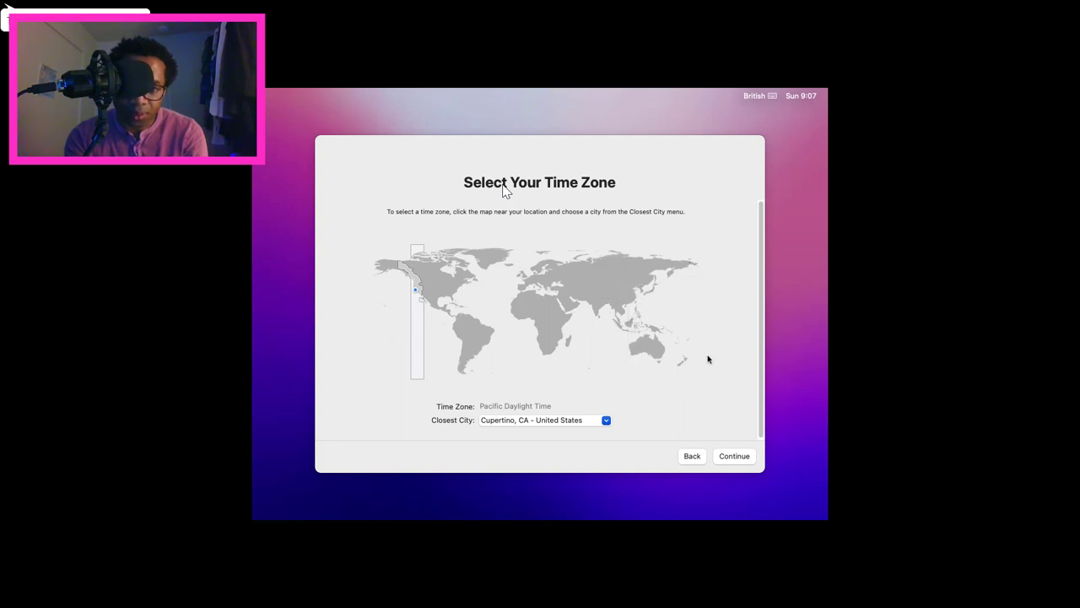
Step: Keep Cupertino, CA - United States as the time zone city and turn off sharing Mac Analytics with Apple
click(732, 456)
click(732, 456)
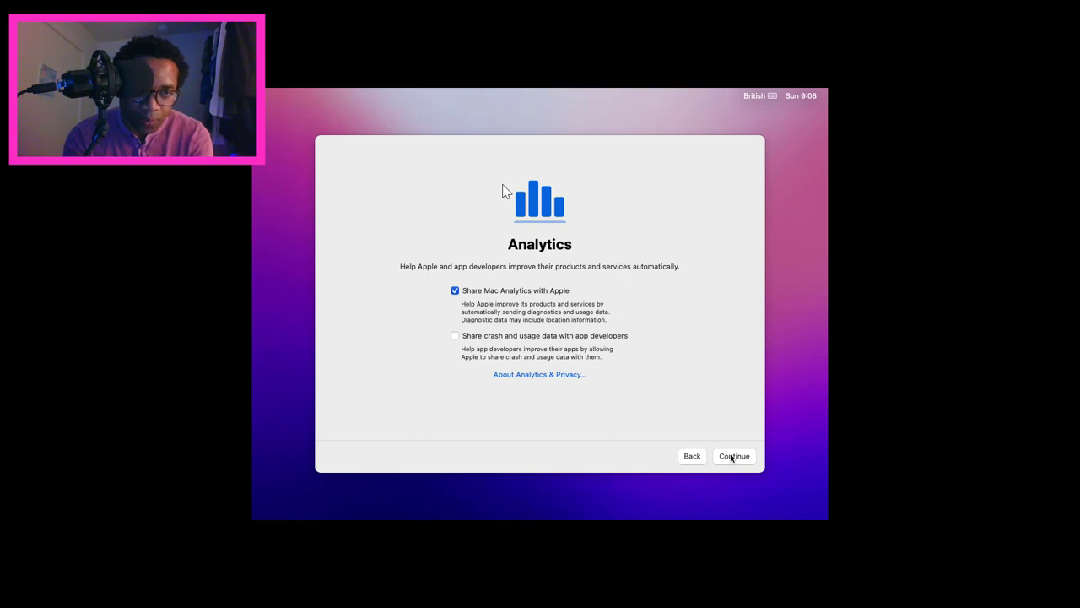
click(455, 291)
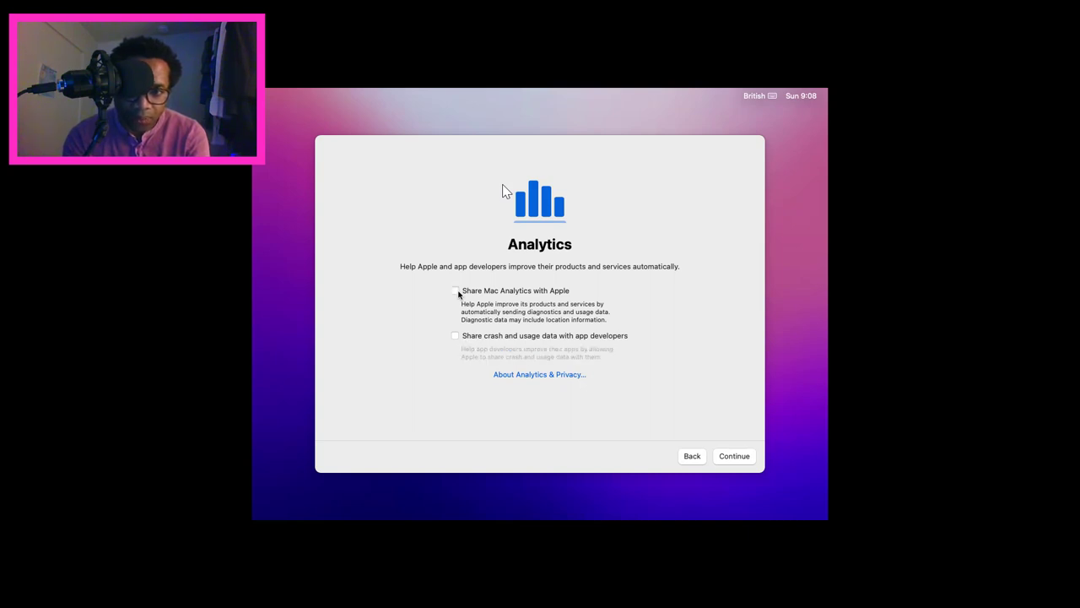
click(734, 457)
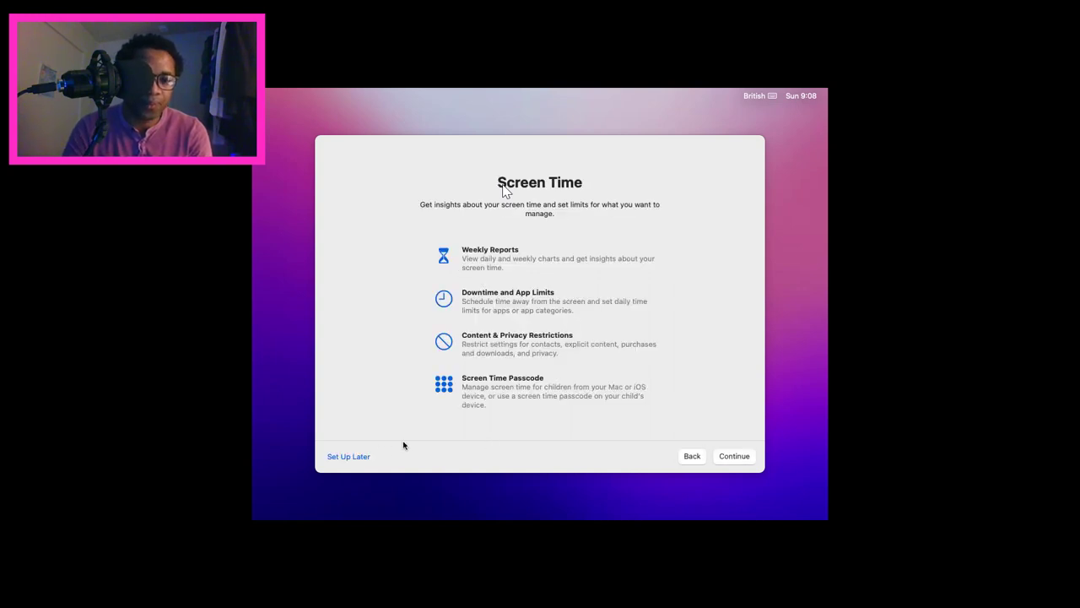
Step: Postpone the Screen Time setup, try the Dark and Auto appearances, and finish the setup with the Light look
click(341, 457)
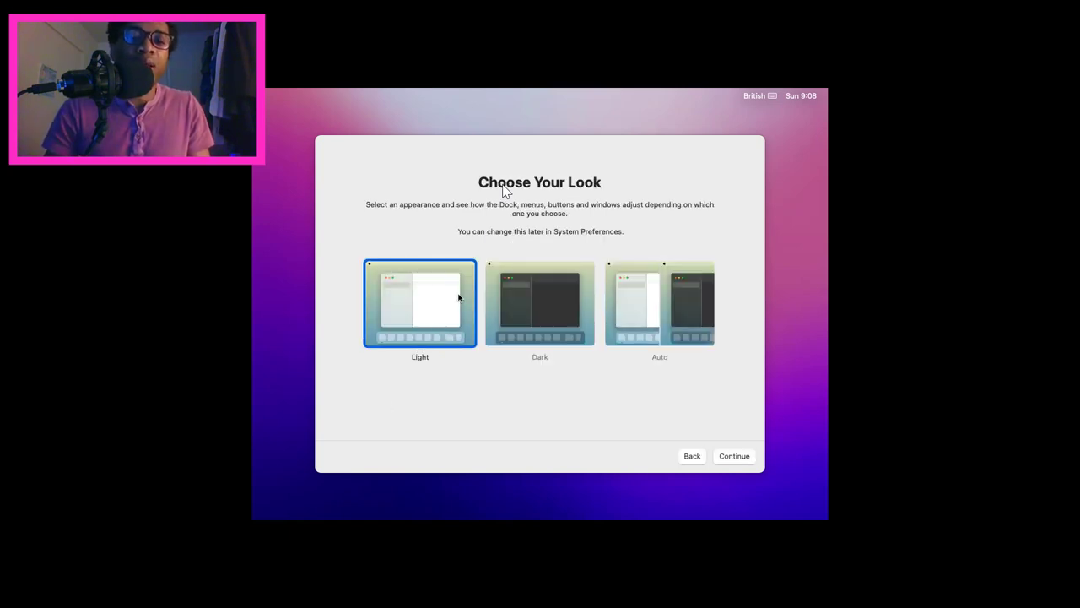
click(521, 311)
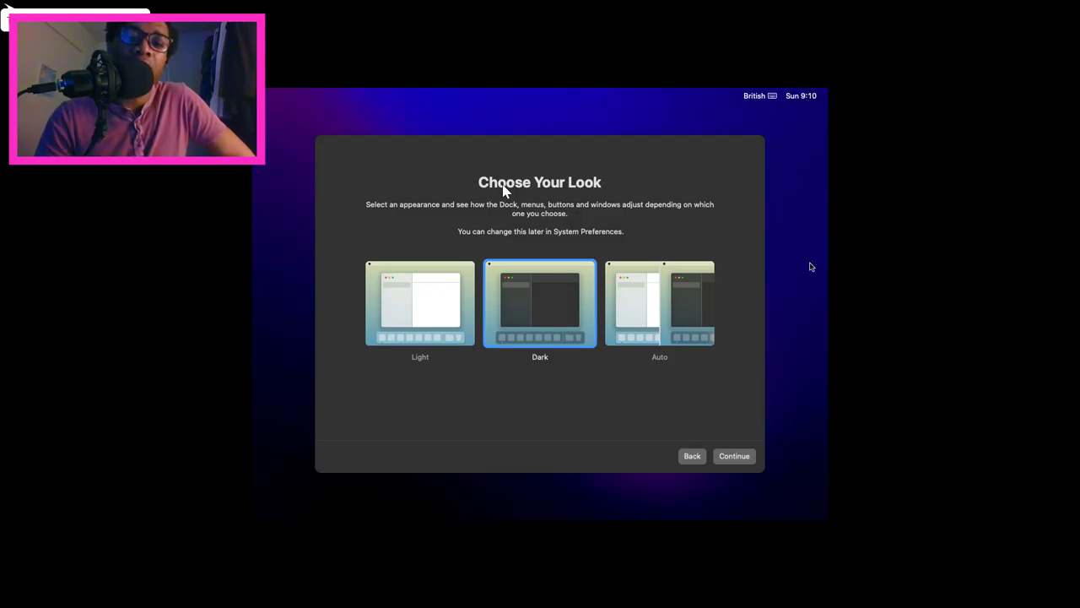
click(651, 300)
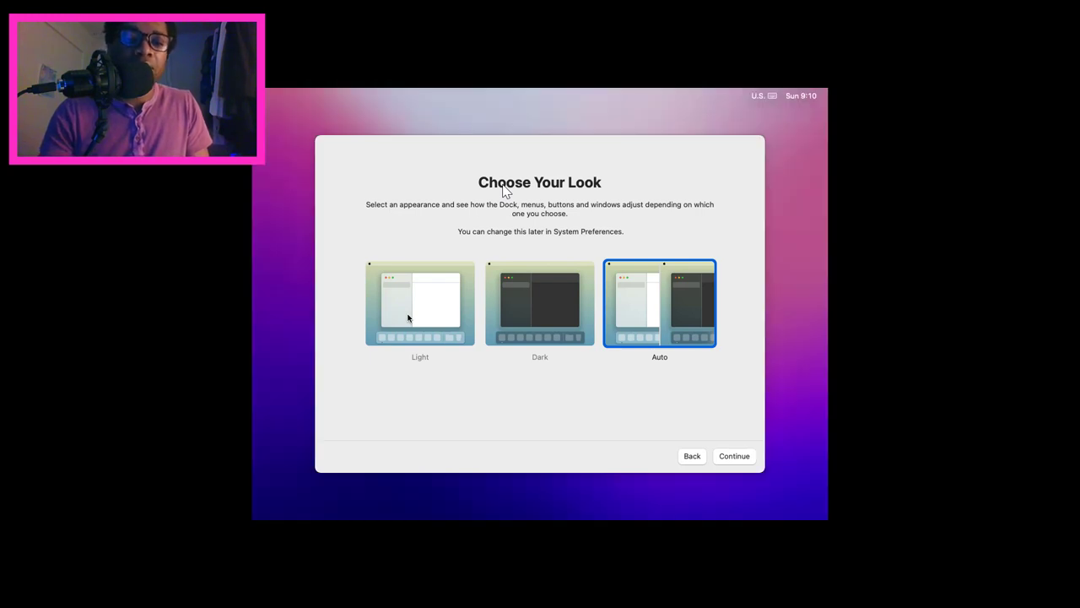
click(408, 318)
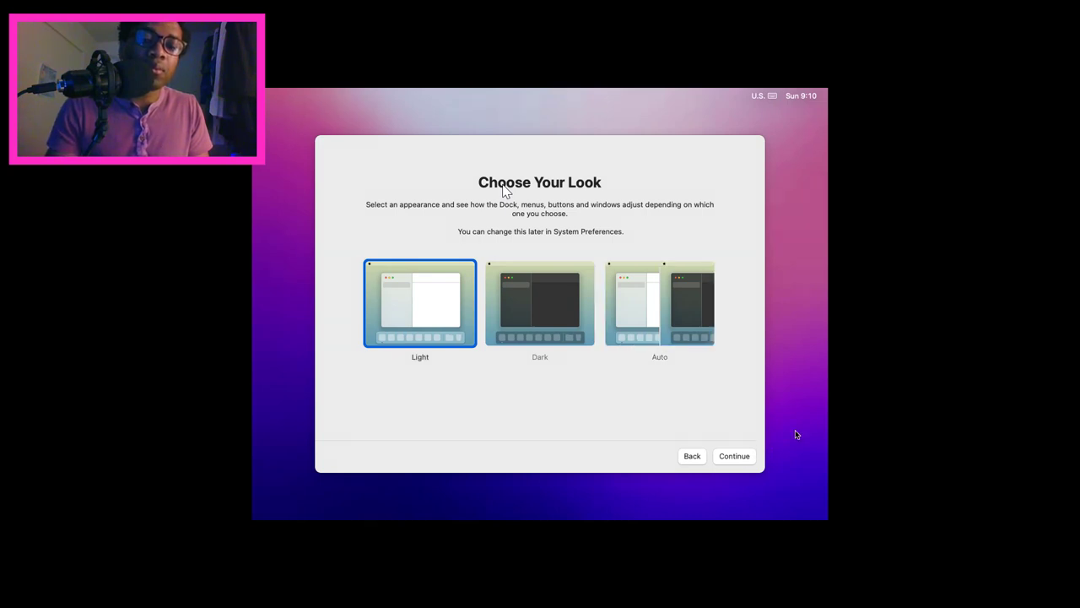
click(728, 460)
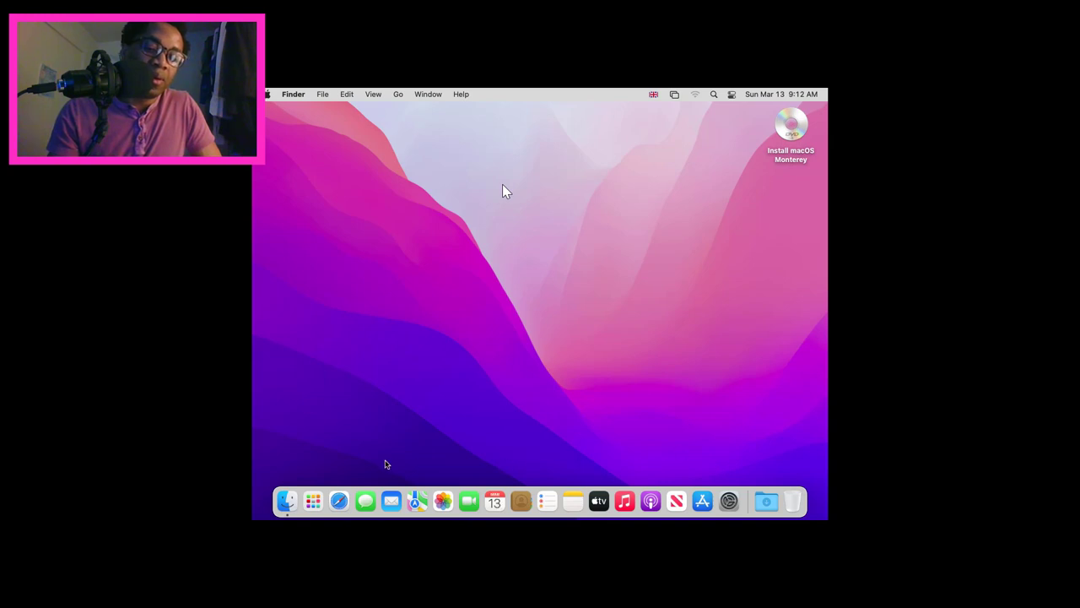
Step: Launch Podcasts, eject the Install macOS Monterey disc from the desktop, and launch Safari
click(644, 500)
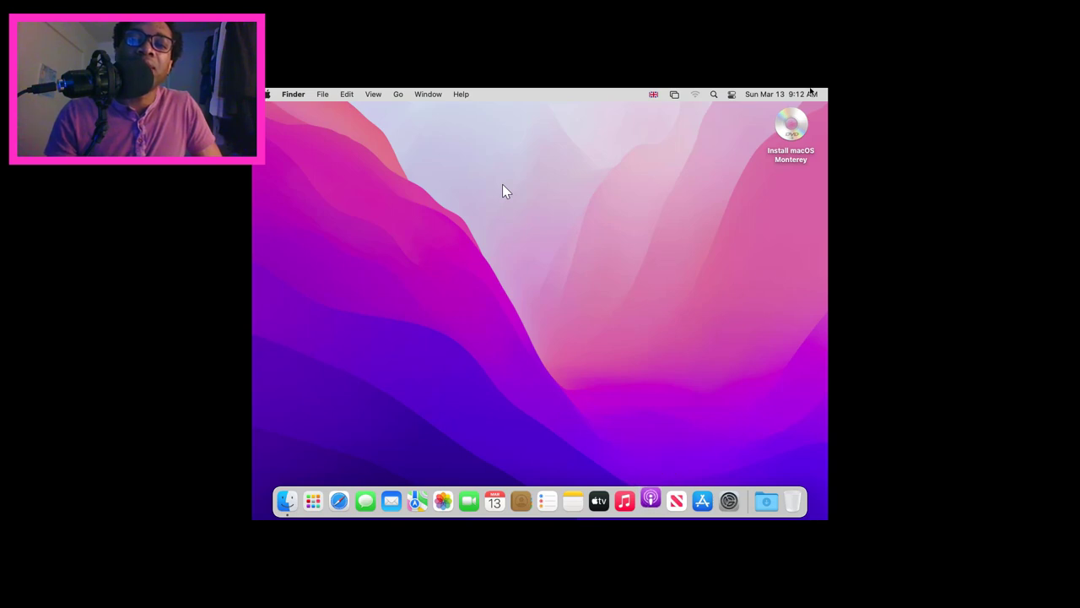
click(798, 125)
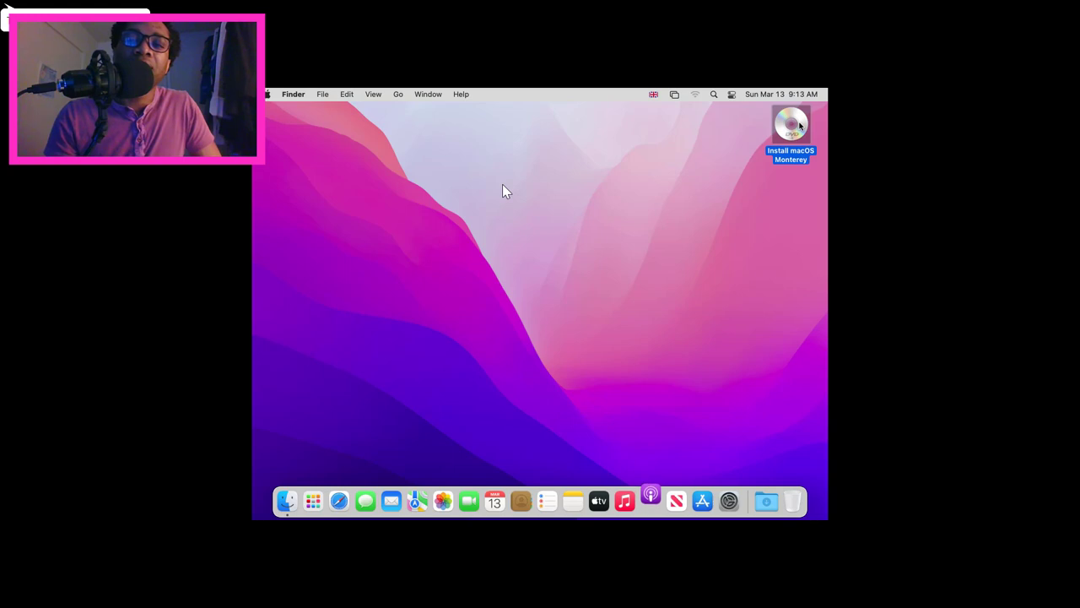
right_click(798, 125)
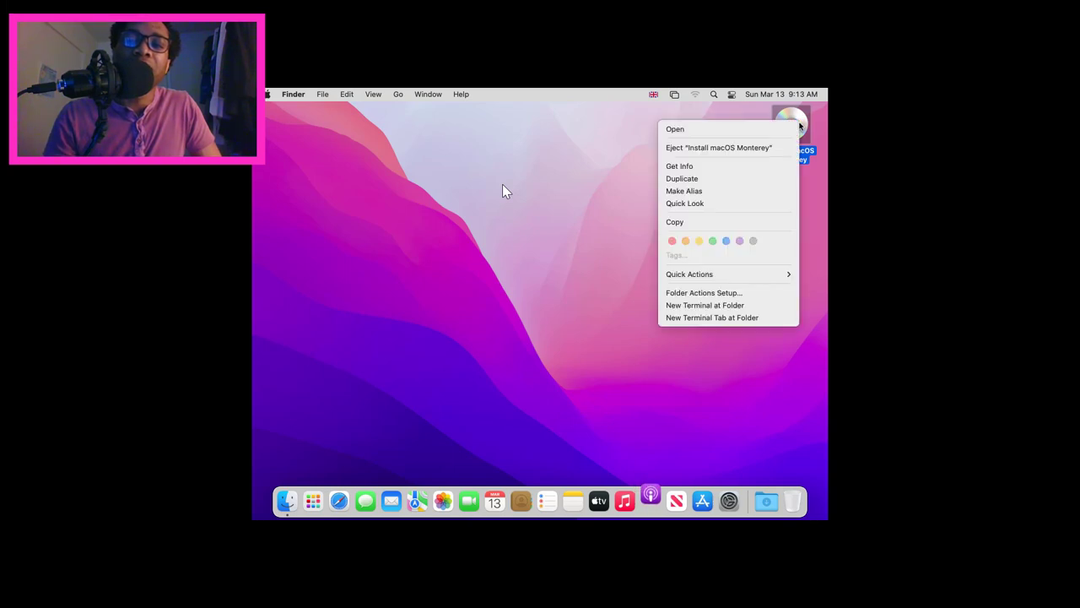
click(743, 148)
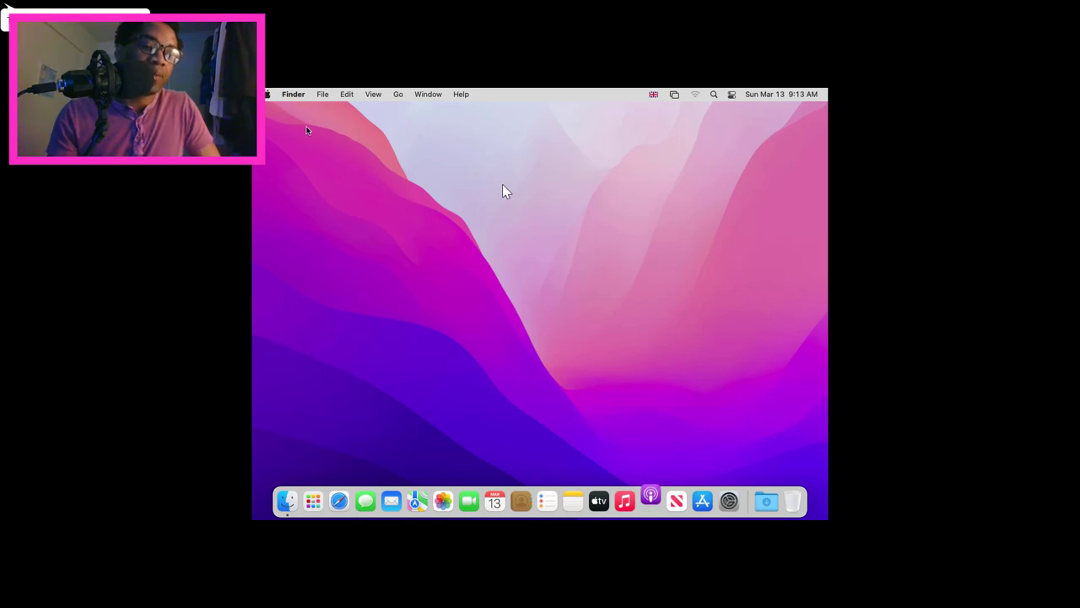
click(339, 504)
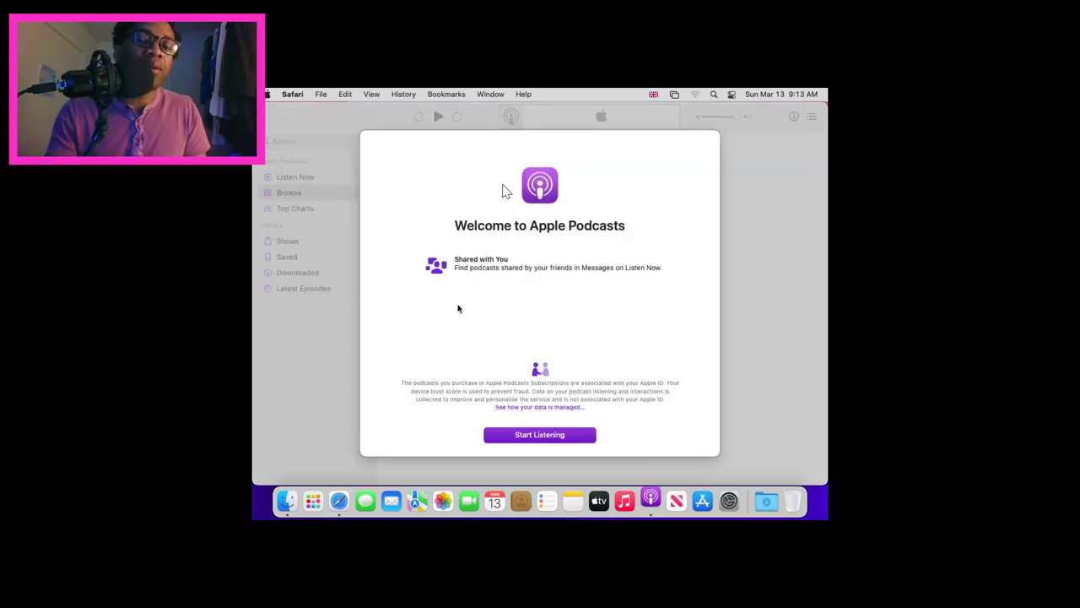
Step: Dismiss the Apple Podcasts welcome screen and search all podcasts for "dr charles stanley"
click(532, 437)
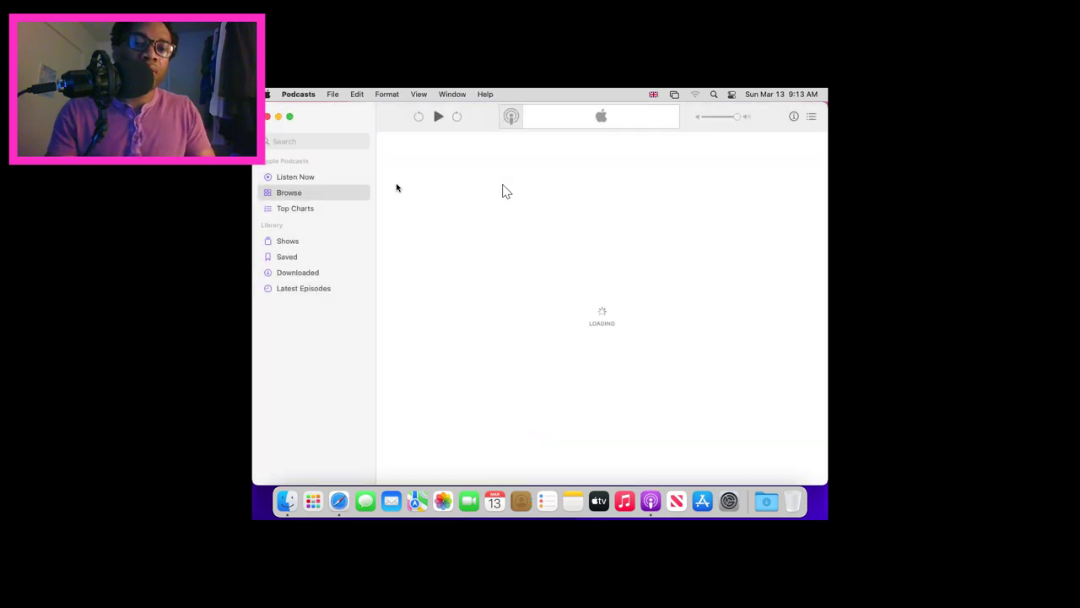
click(324, 139)
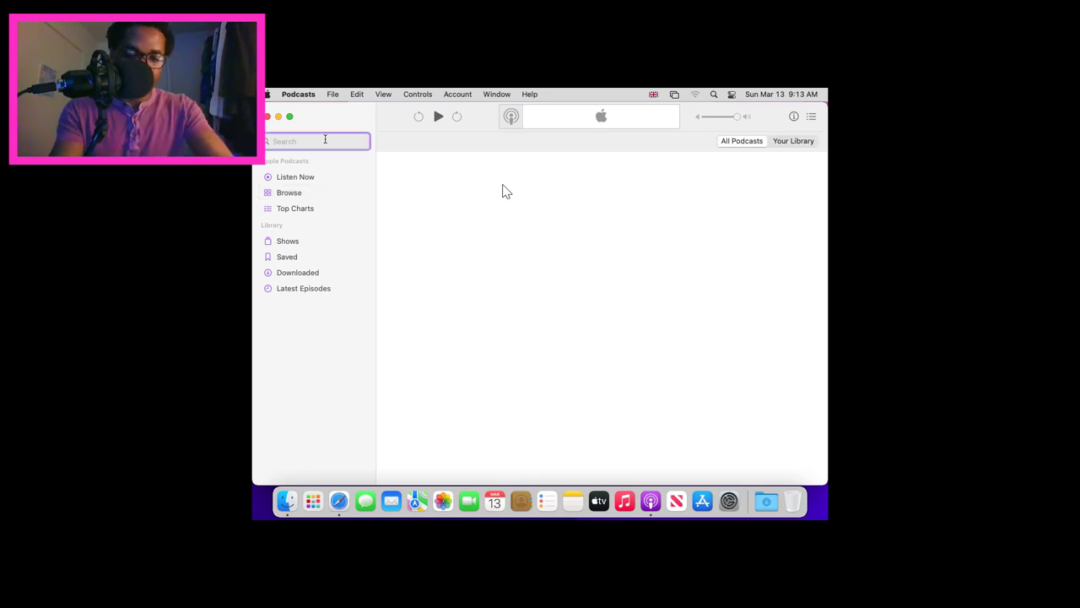
text(dr cha)
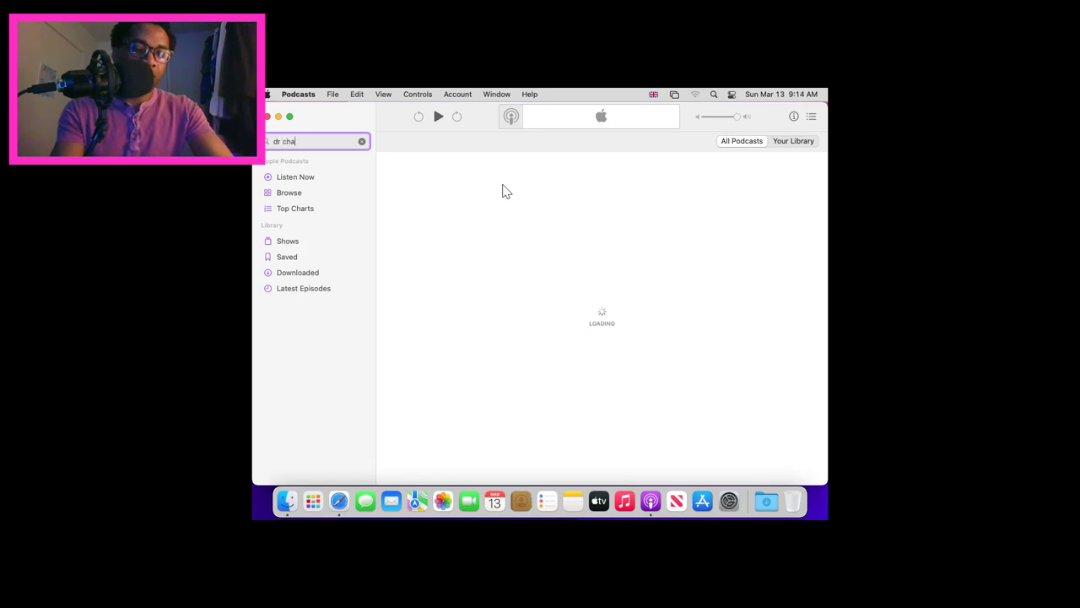
text(rles c)
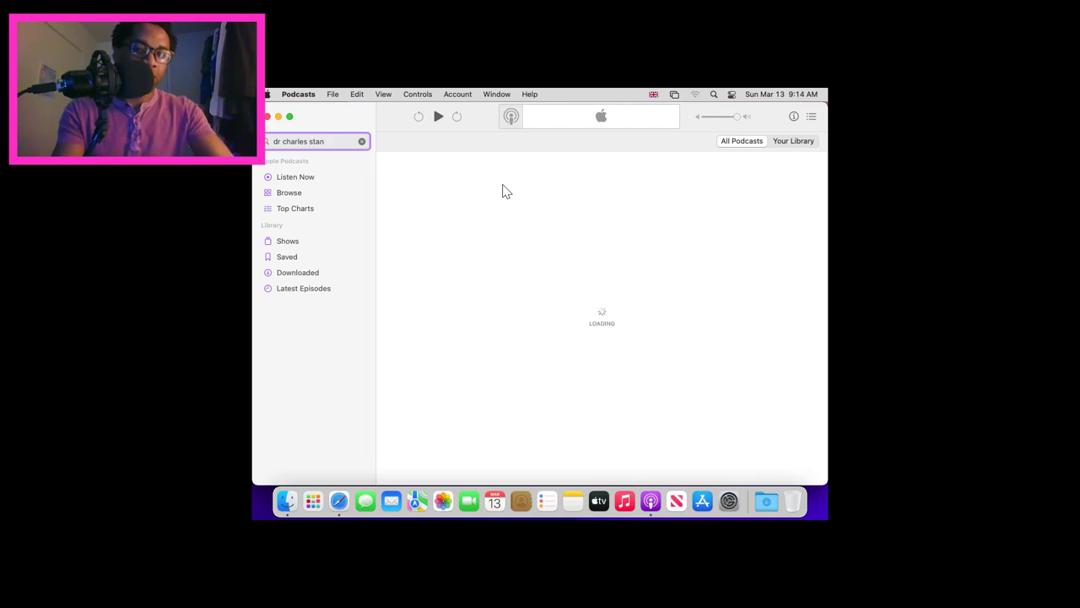
text(lye)
key(BackSpace)
text(ey)
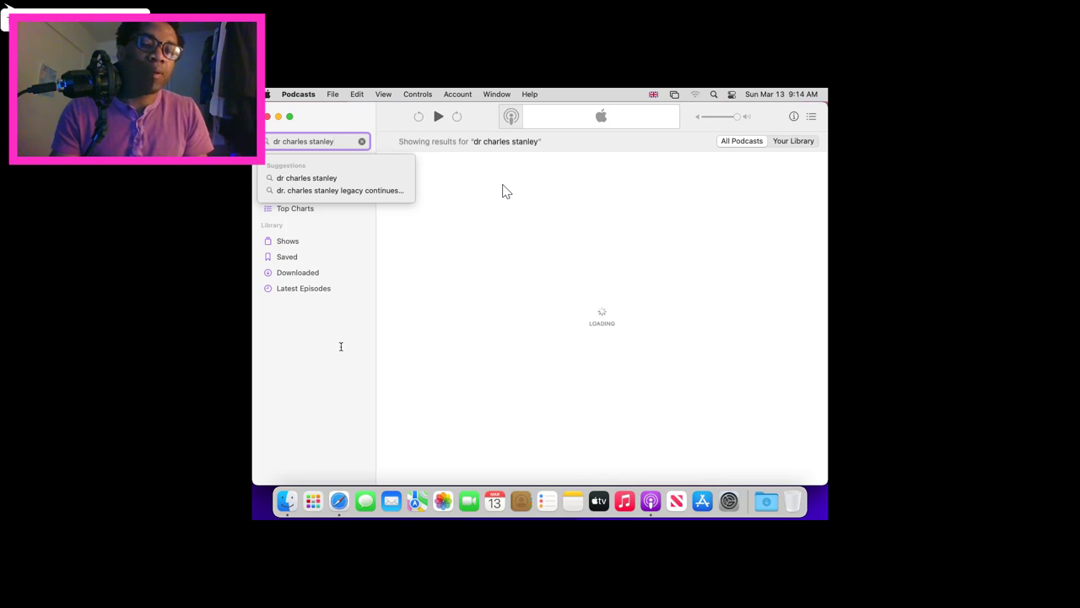
Step: Switch to Safari and load youtube.com
click(338, 501)
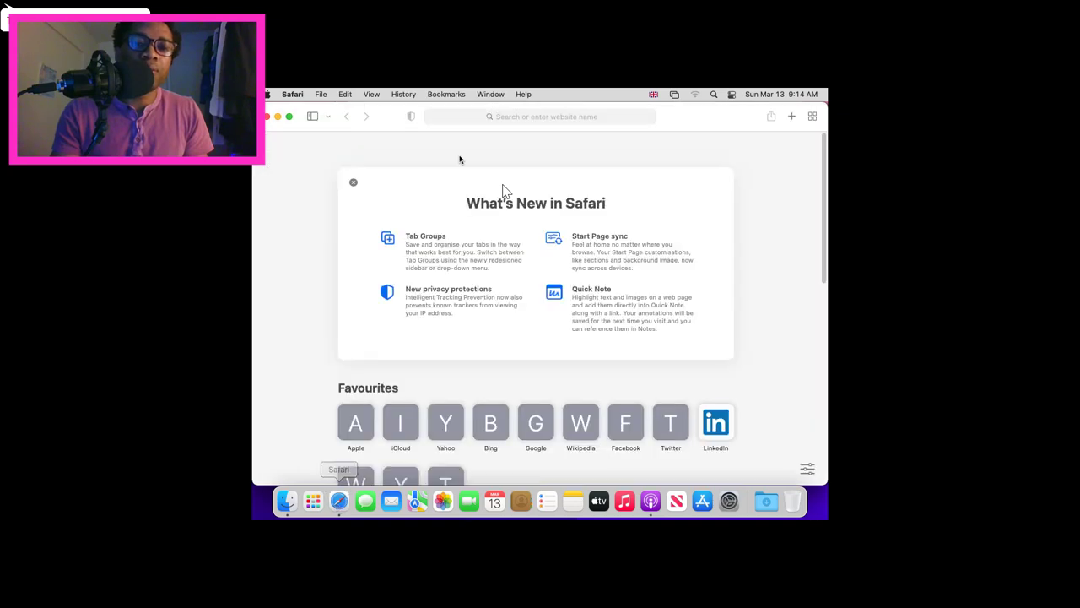
click(510, 116)
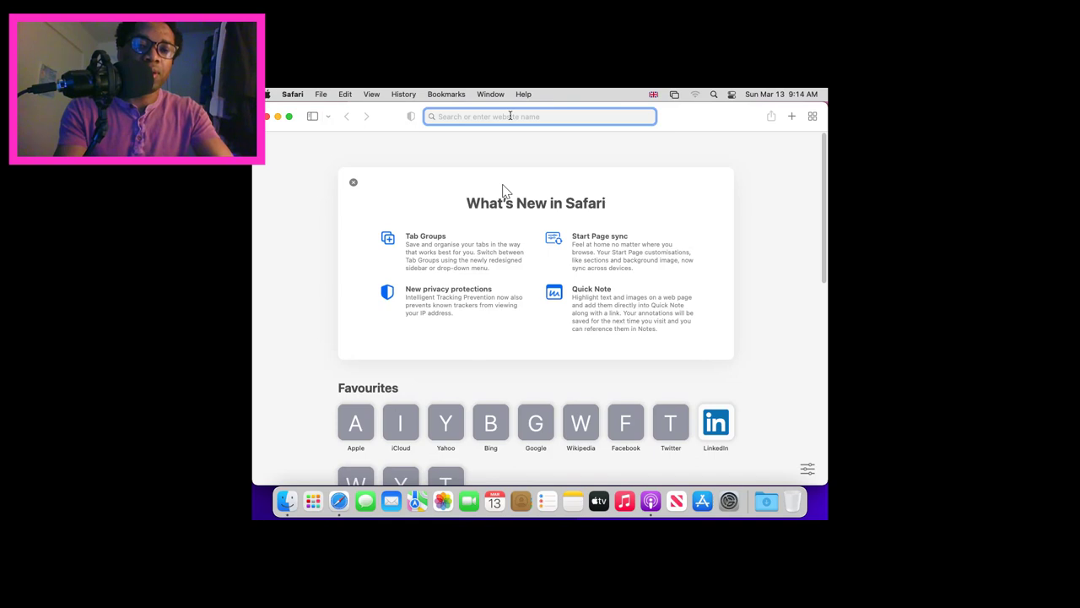
text(yout)
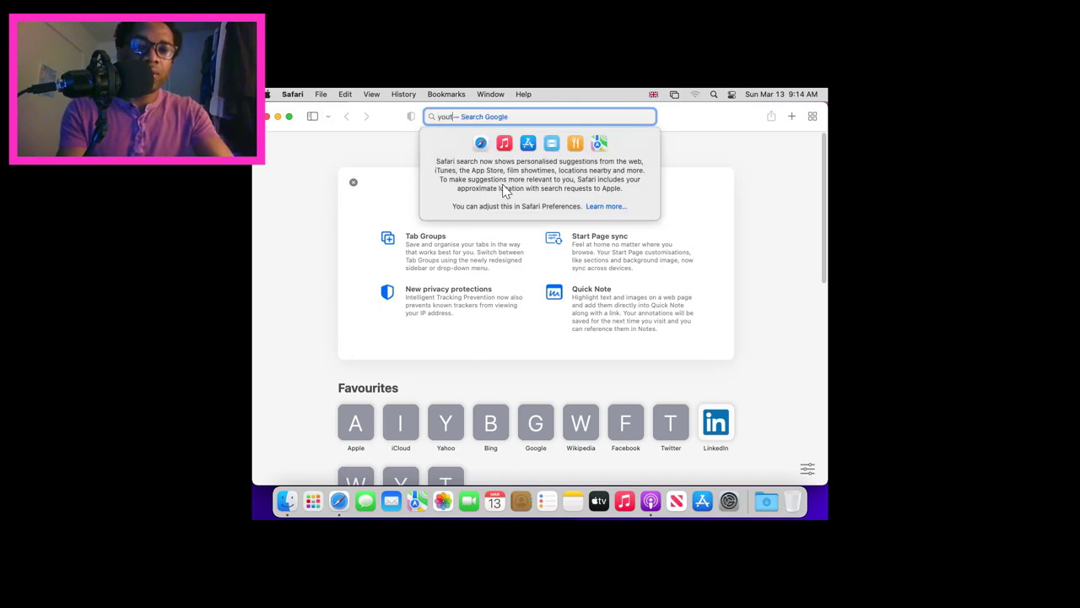
text(ube.com)
key(Return)
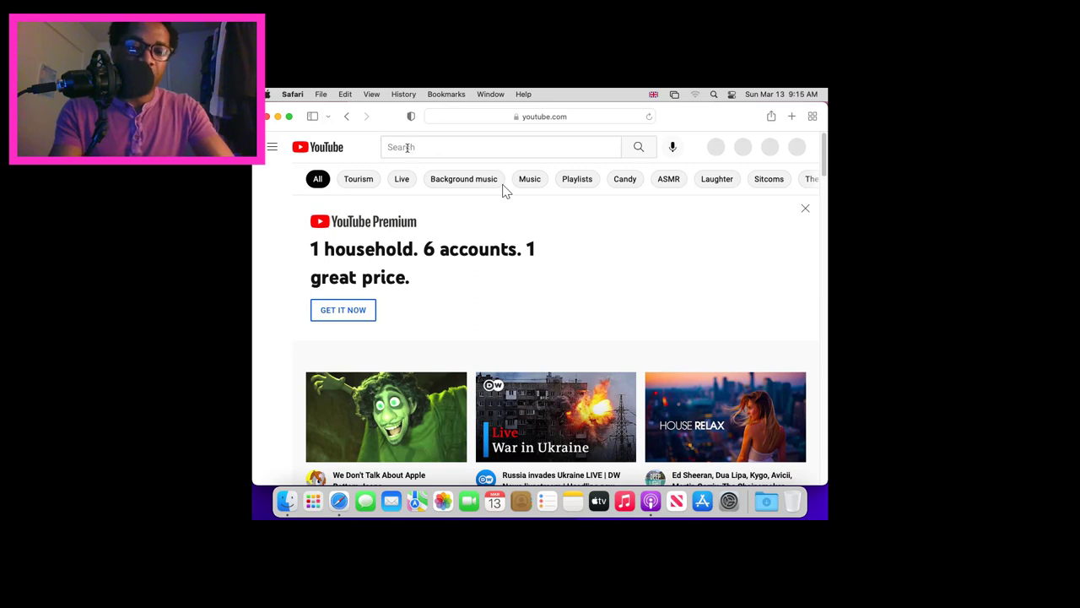
Step: Search YouTube for "just yadah"
click(407, 147)
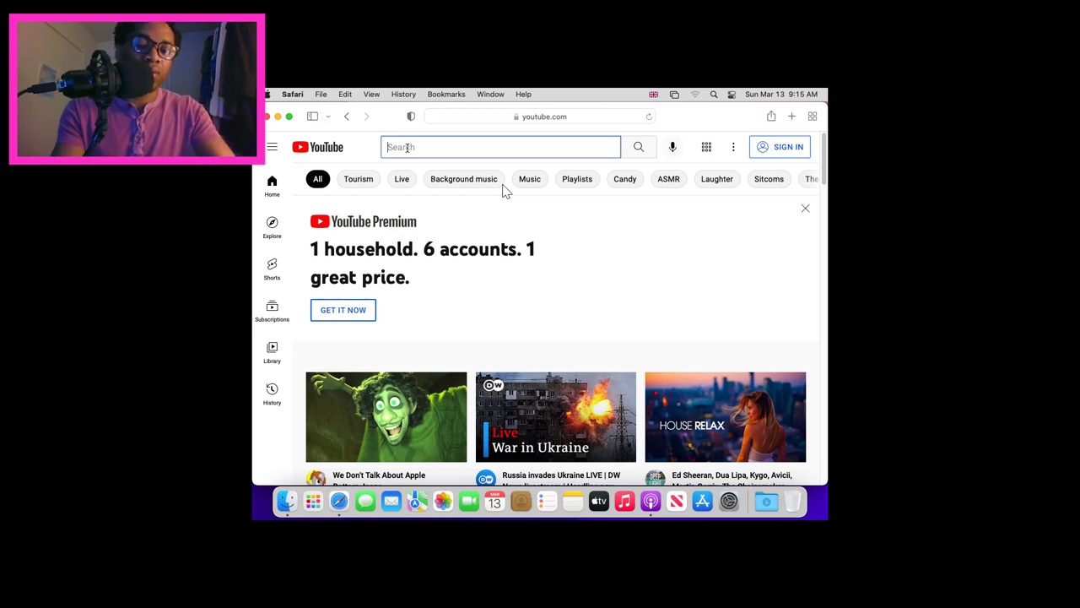
text(j)
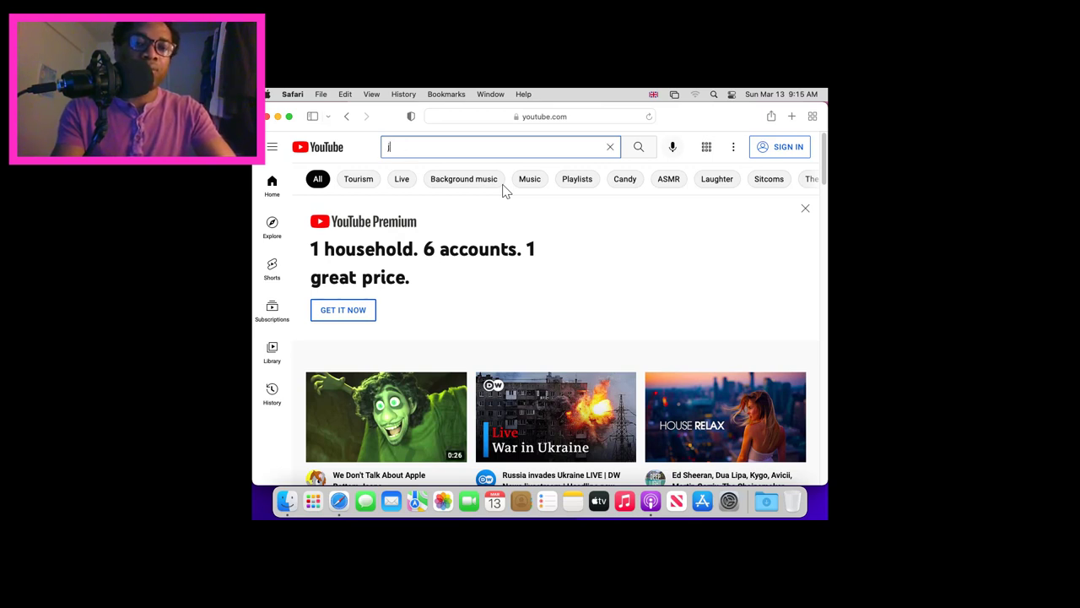
text(ust yadah)
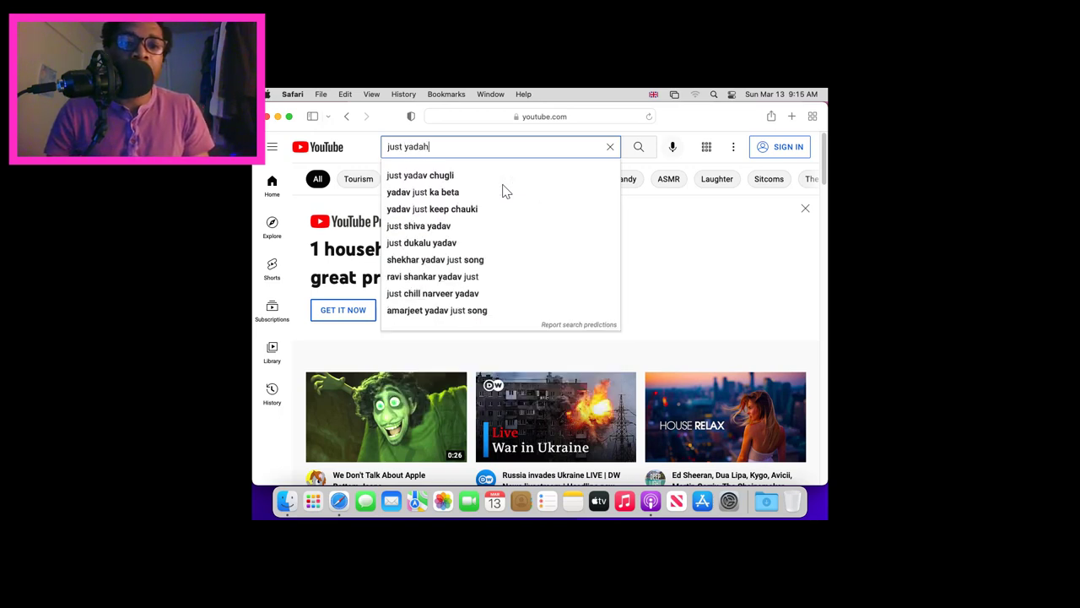
key(Return)
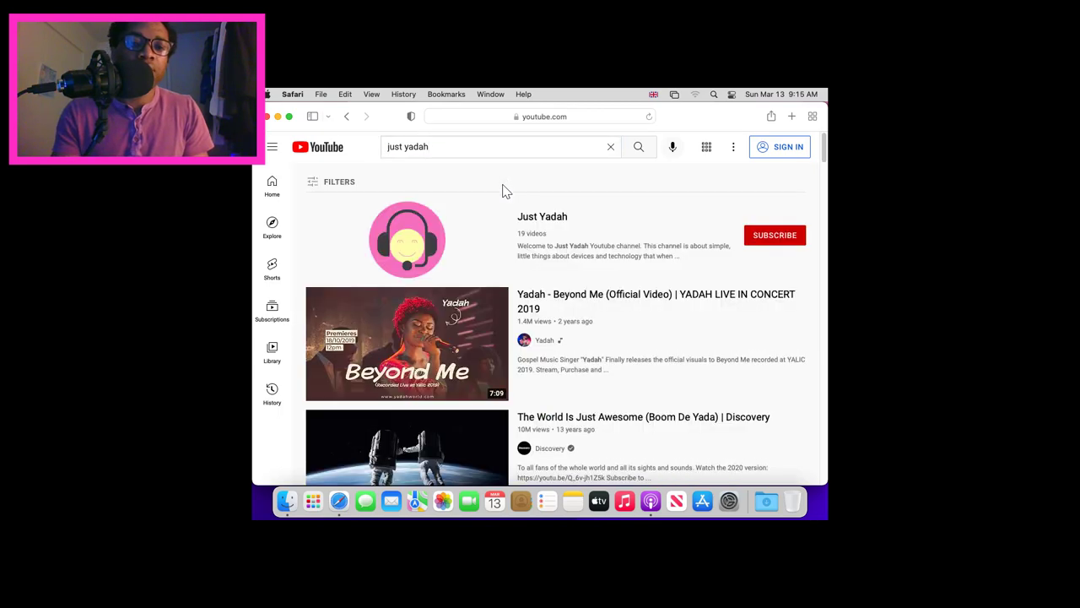
Step: Open the Just Yadah channel, then play and pause its video "Being at Peace While You're Suddenly Away From Your PC"
click(433, 224)
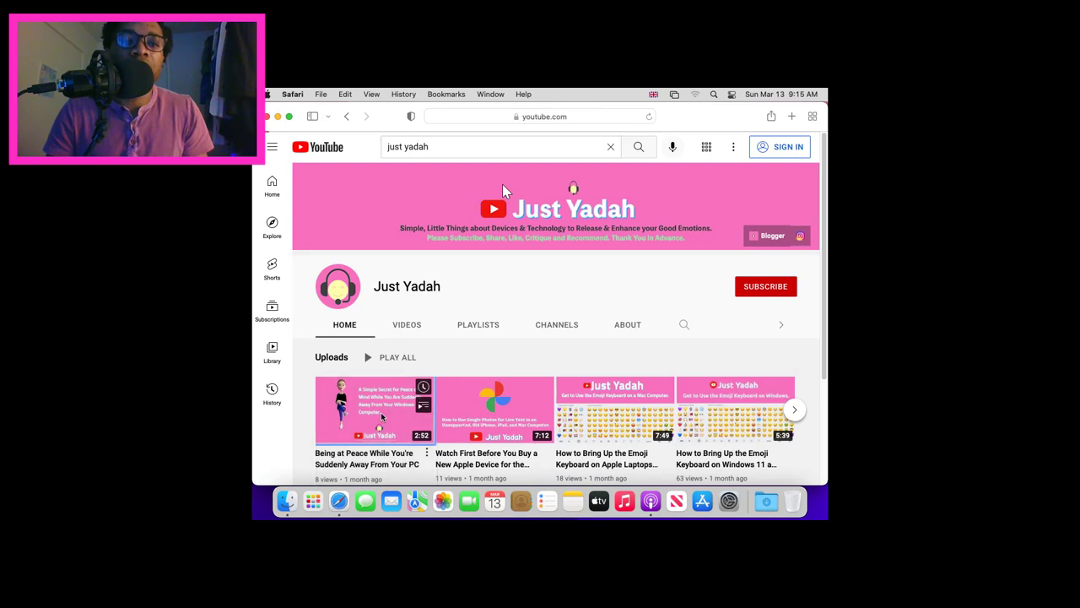
click(380, 416)
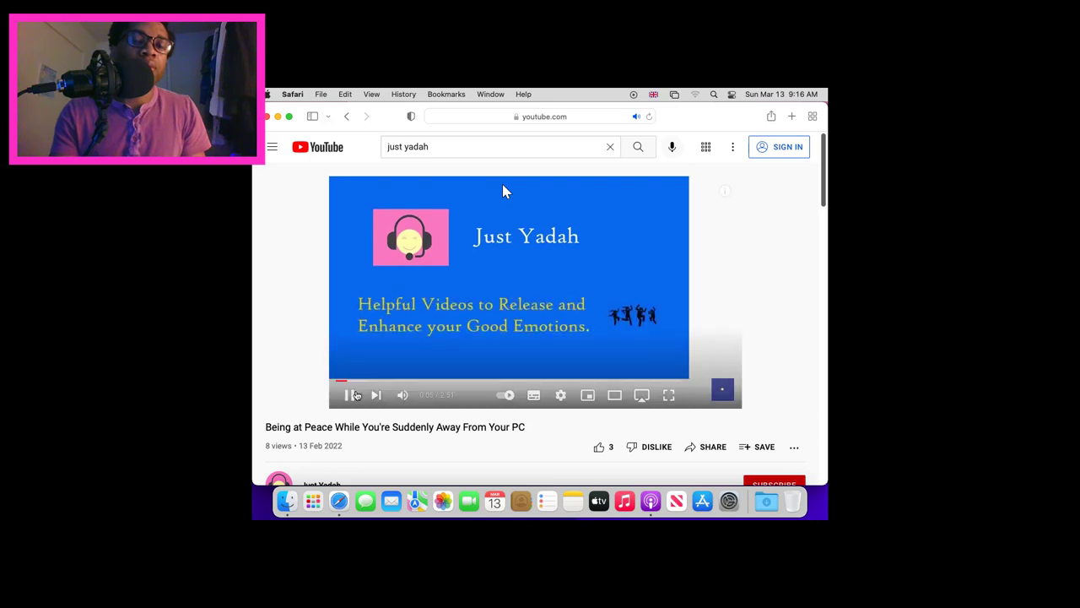
click(351, 395)
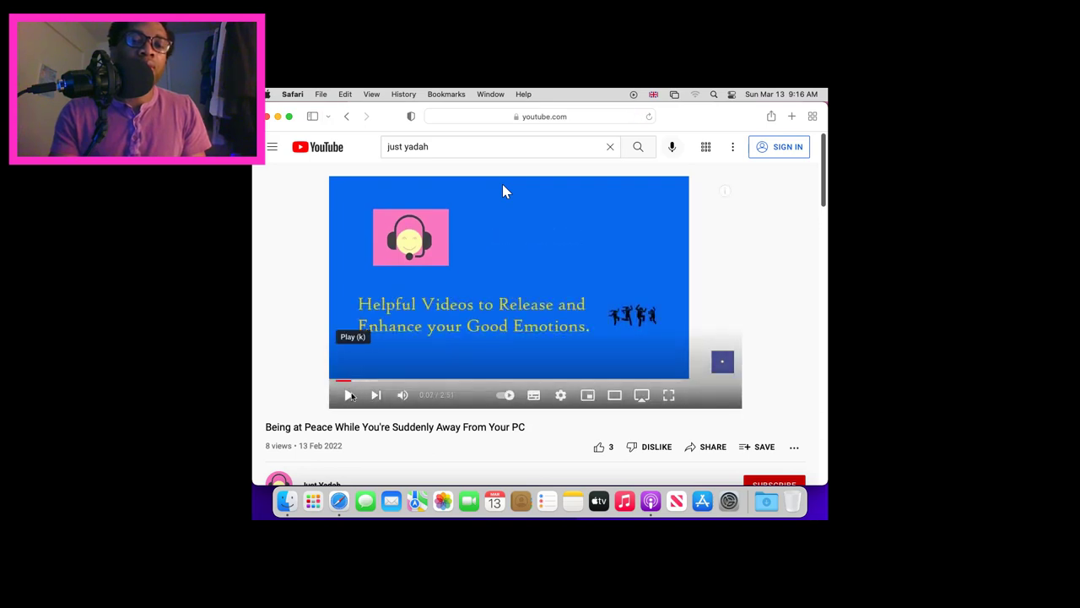
Step: Quit Safari completely to return to the Podcasts search results
click(293, 94)
click(293, 94)
click(292, 95)
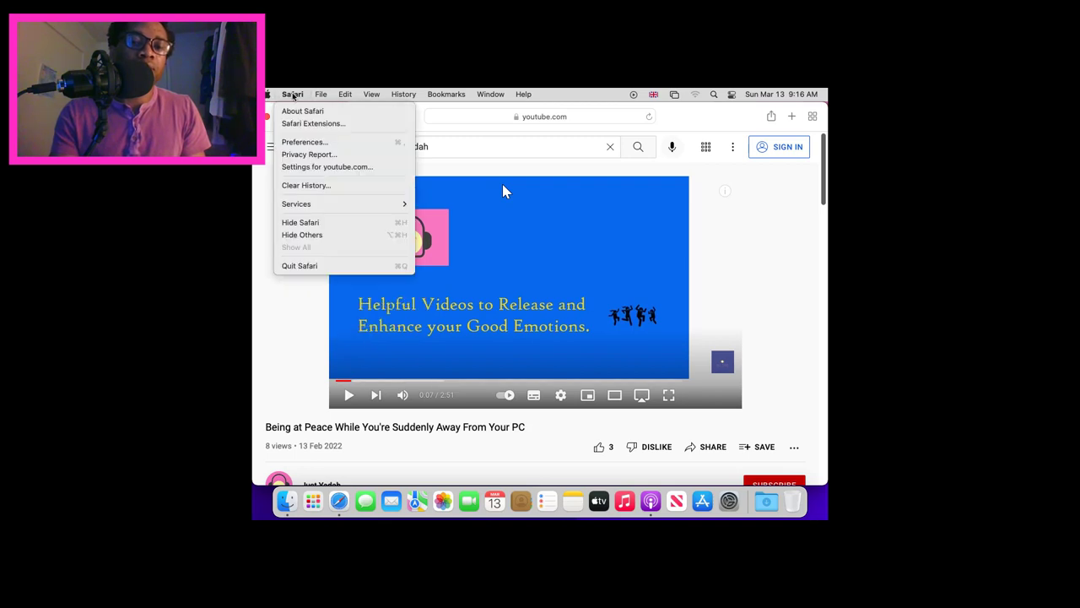
click(293, 94)
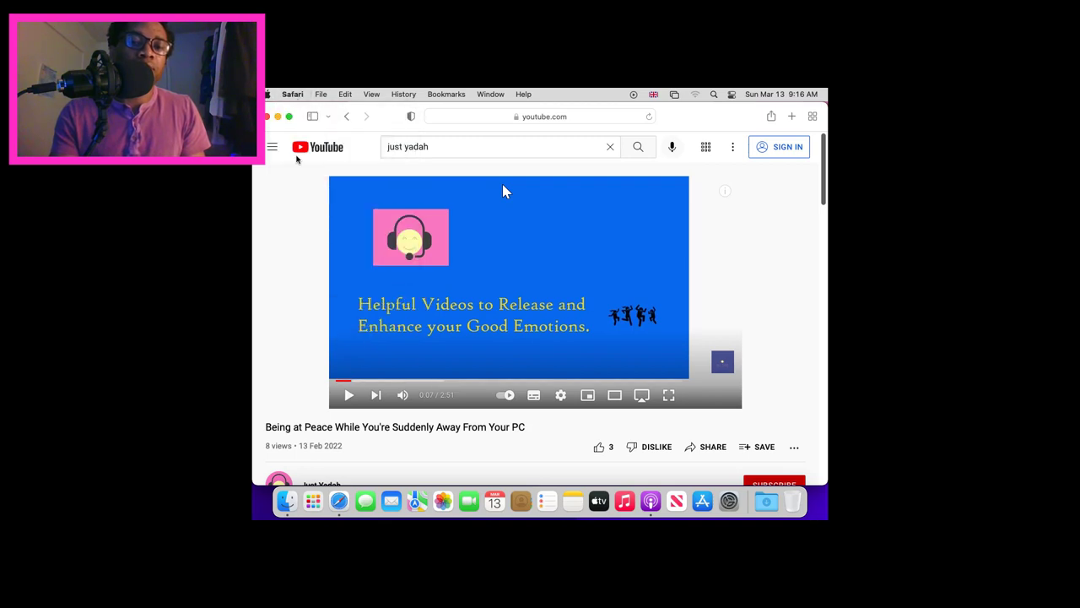
click(292, 94)
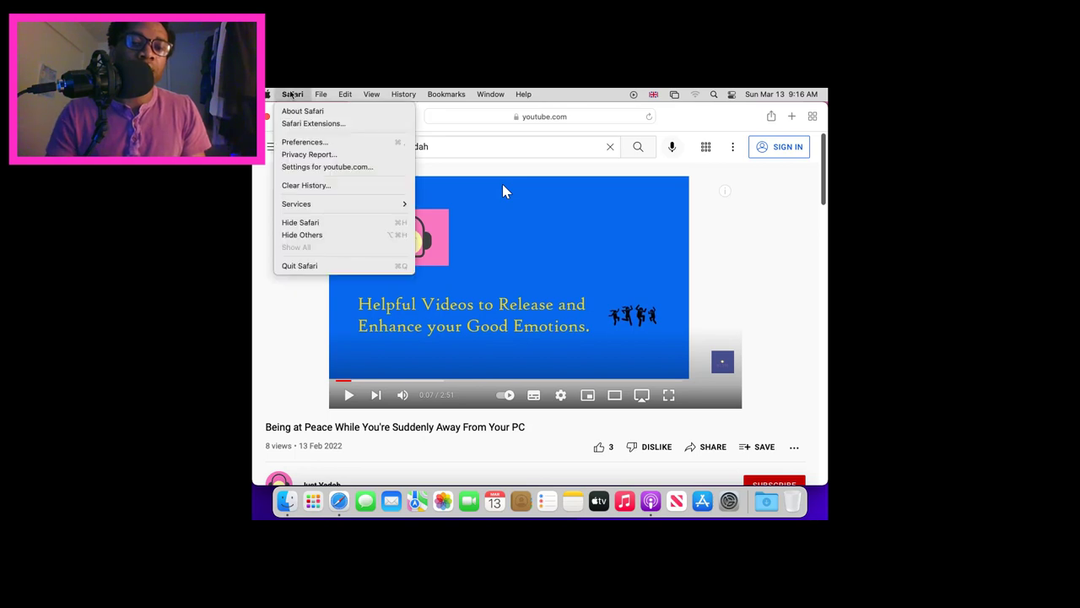
click(306, 272)
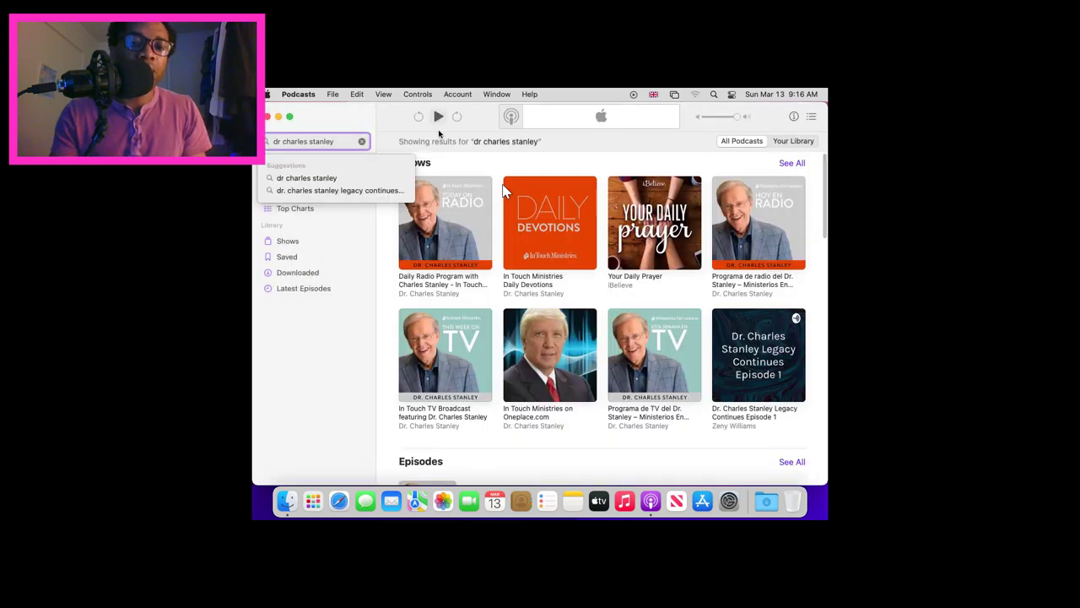
Step: Play the "Daily Radio Program with Charles Stanley" show from the search results and pause it
mouse_move(419, 258)
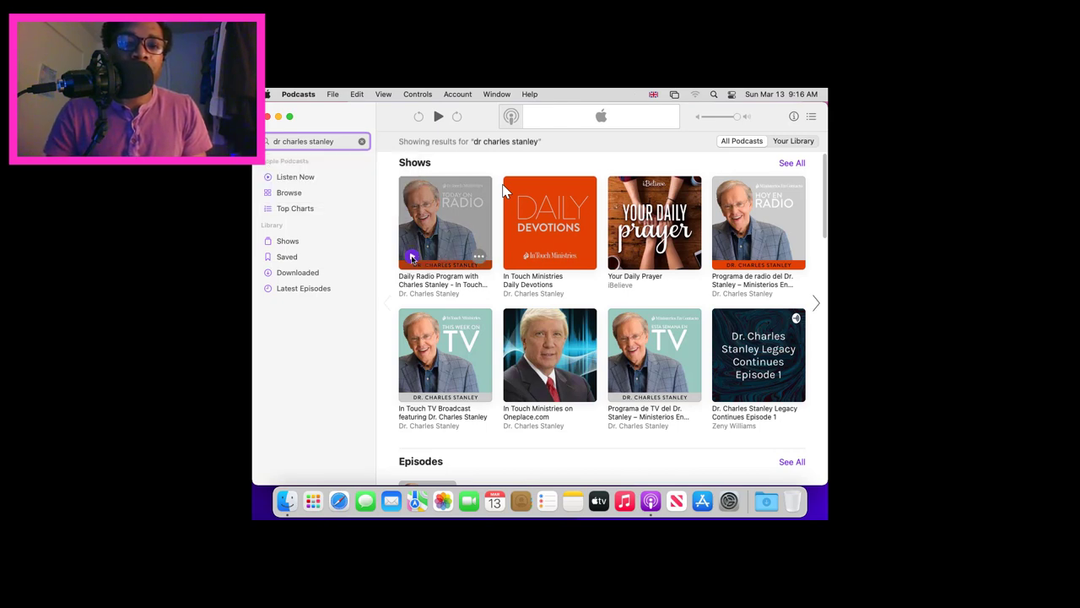
click(413, 258)
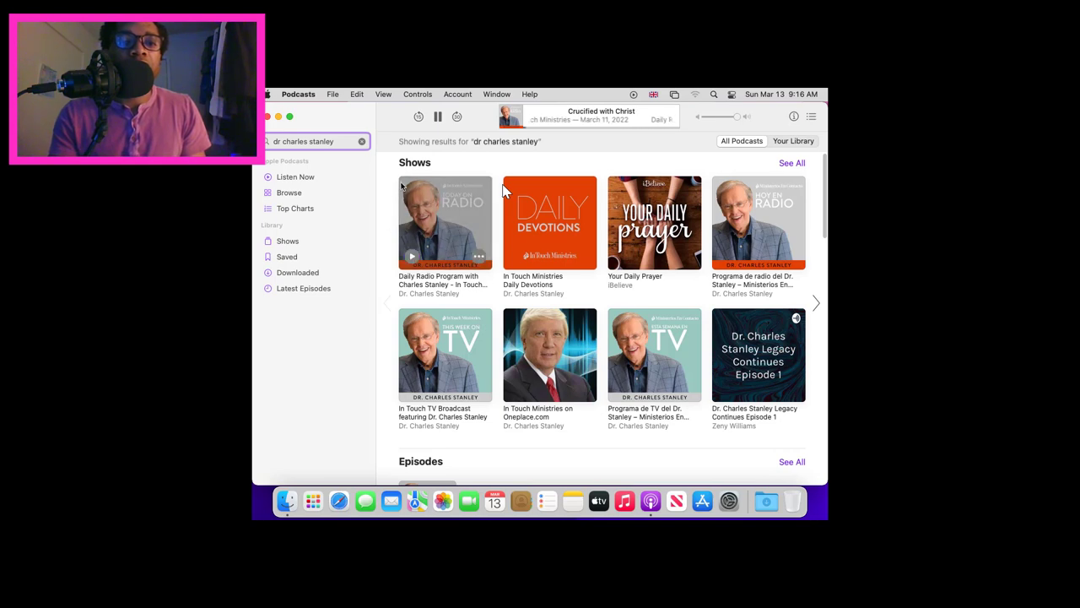
click(437, 117)
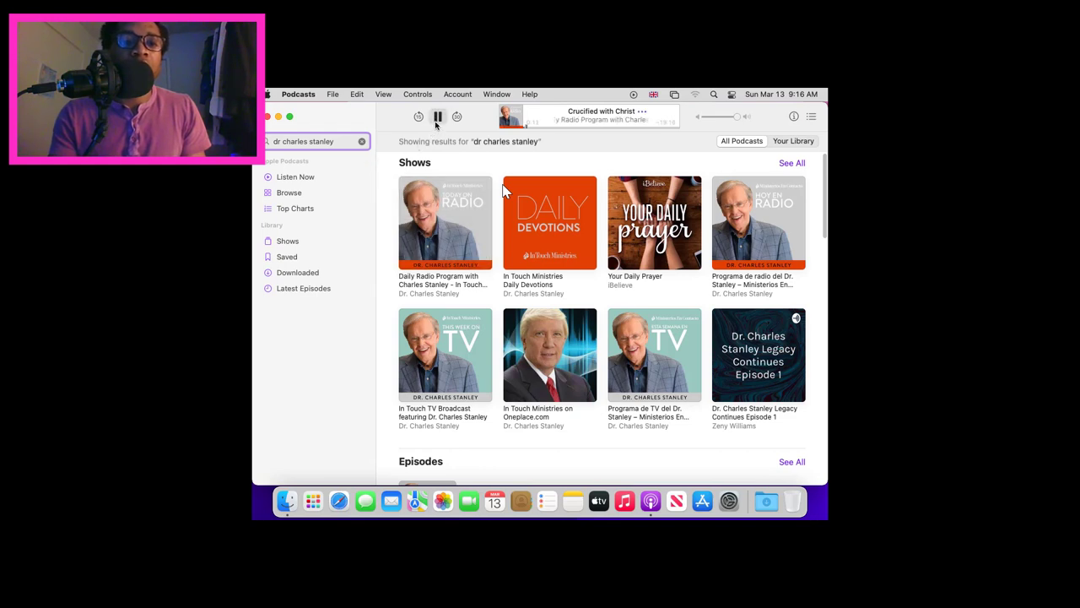
Step: Close the Podcasts window and quit the application
click(267, 116)
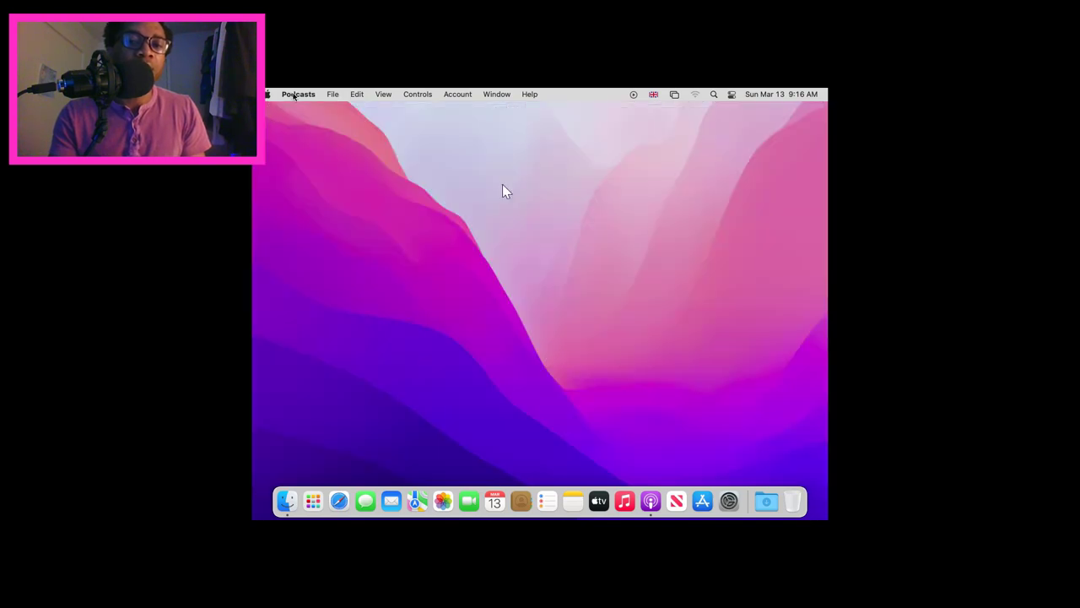
click(294, 94)
click(294, 94)
click(297, 94)
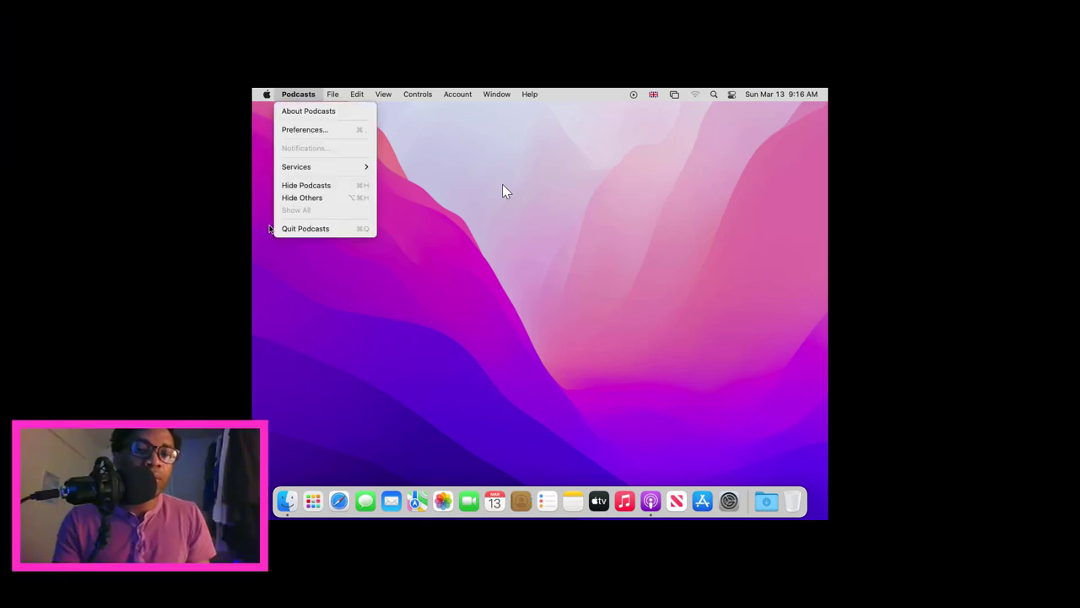
click(301, 228)
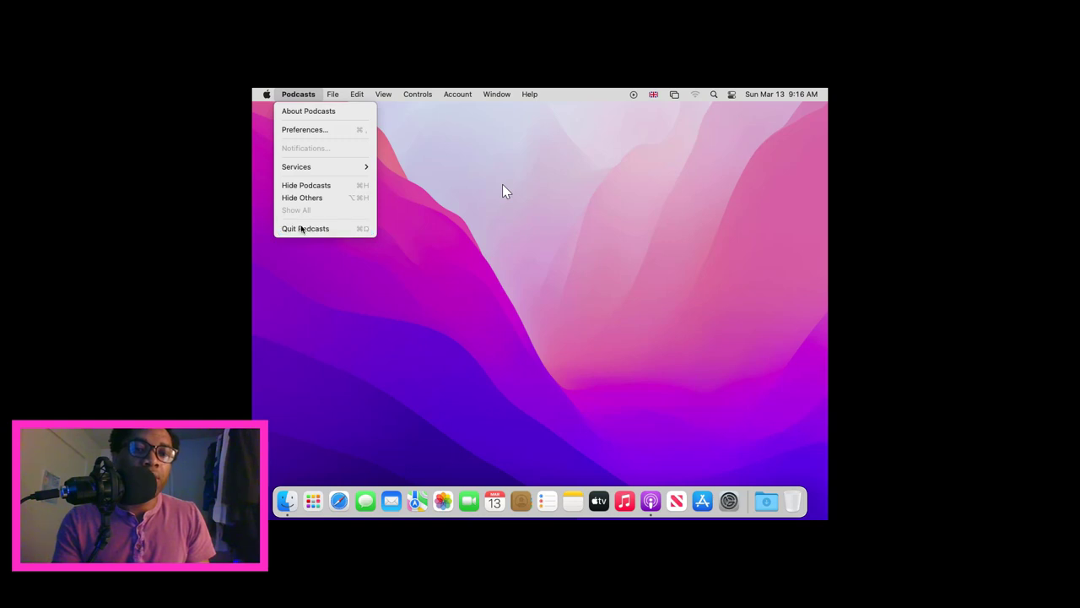
Step: Display the system overview in About This Mac and open Software Update from it
click(278, 92)
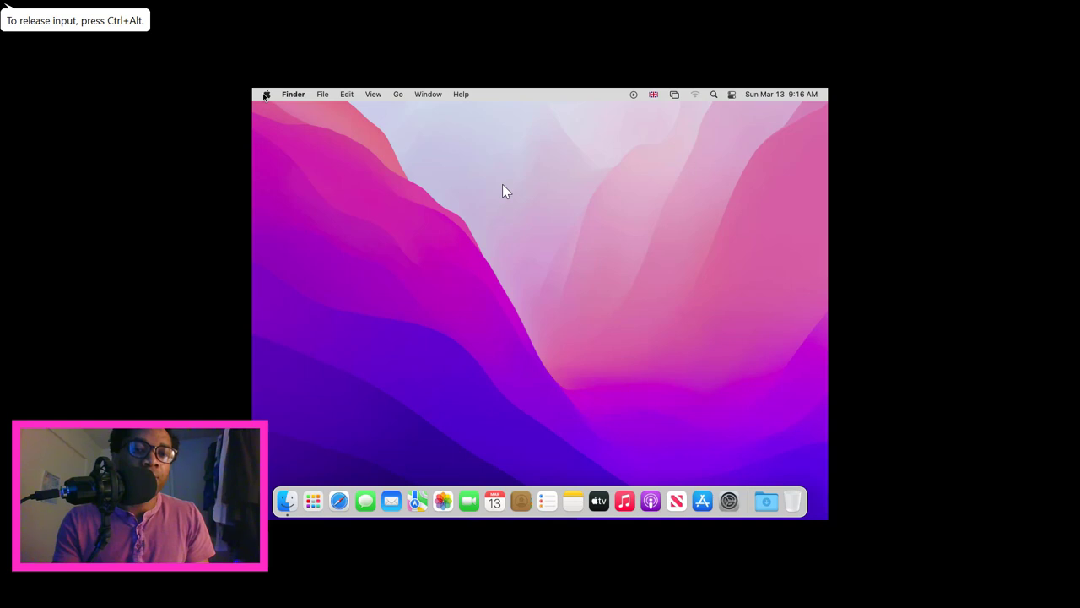
click(266, 94)
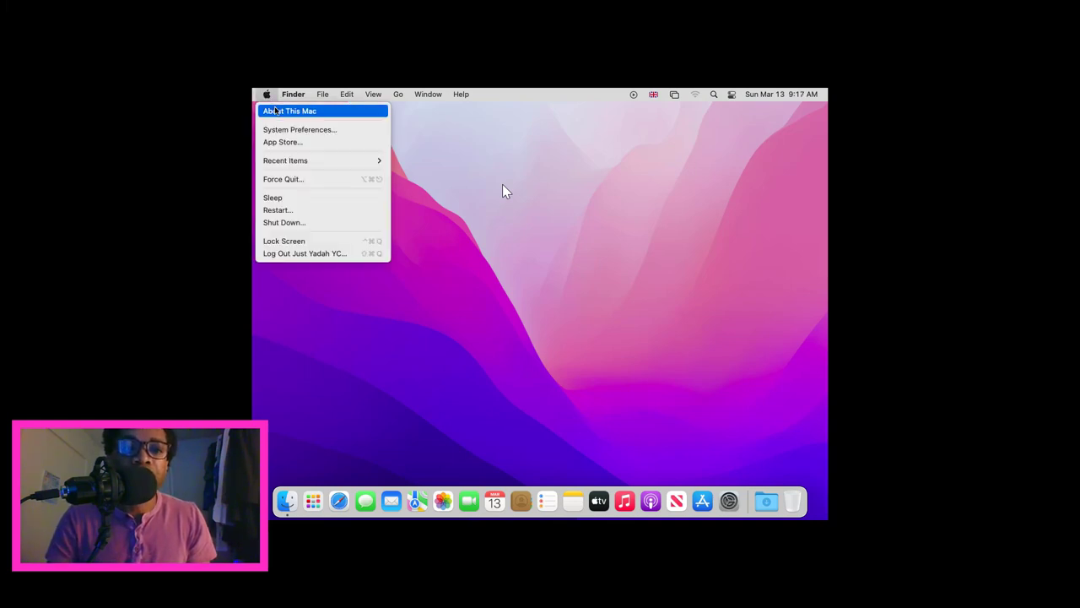
click(274, 111)
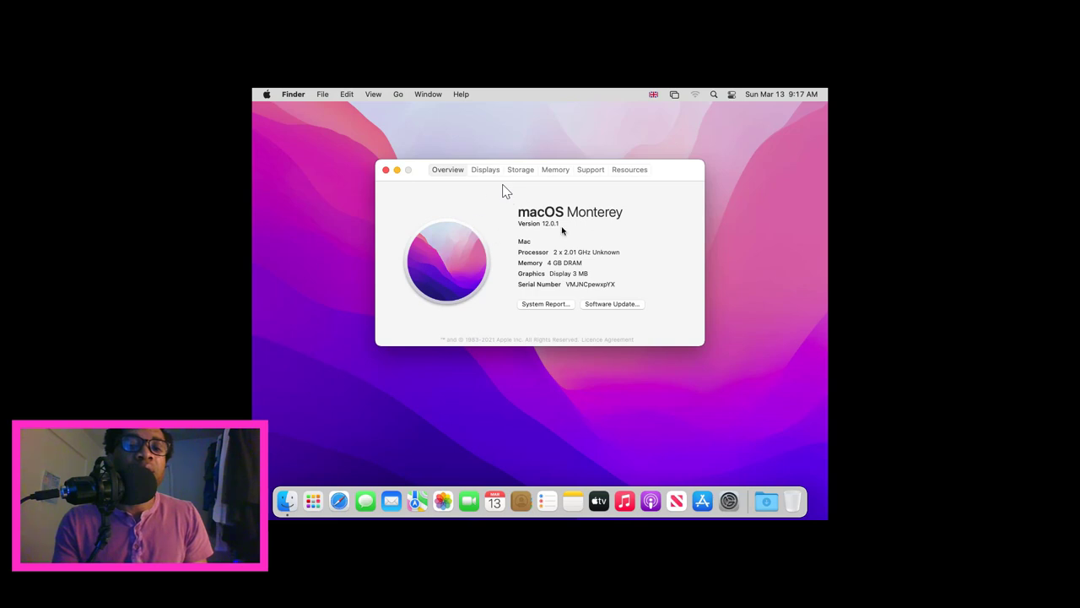
click(611, 304)
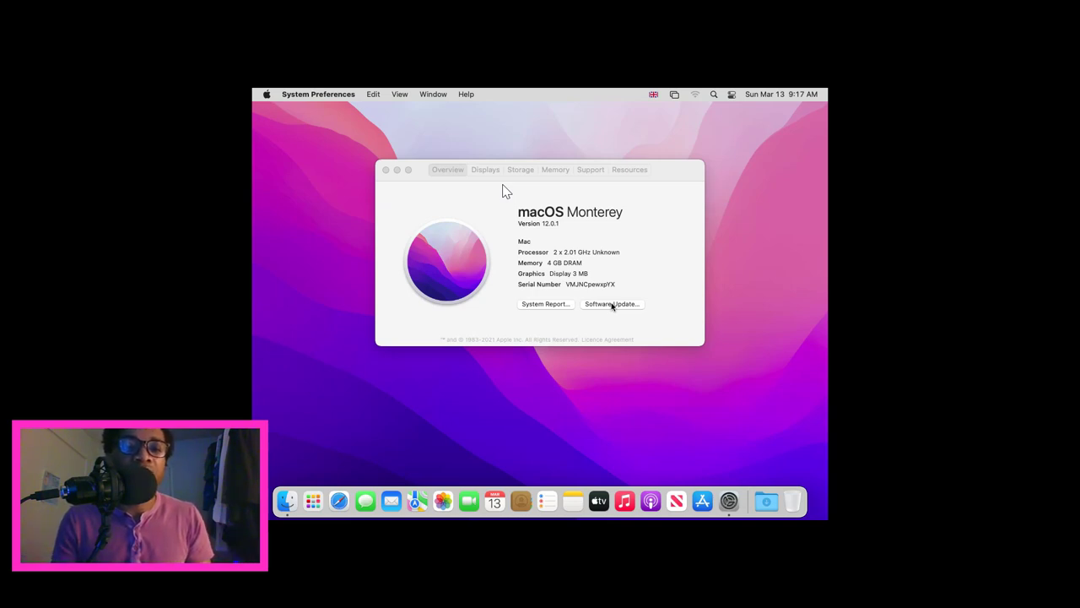
Step: Check Software Update for available macOS updates, then close it and the About This Mac window
click(612, 305)
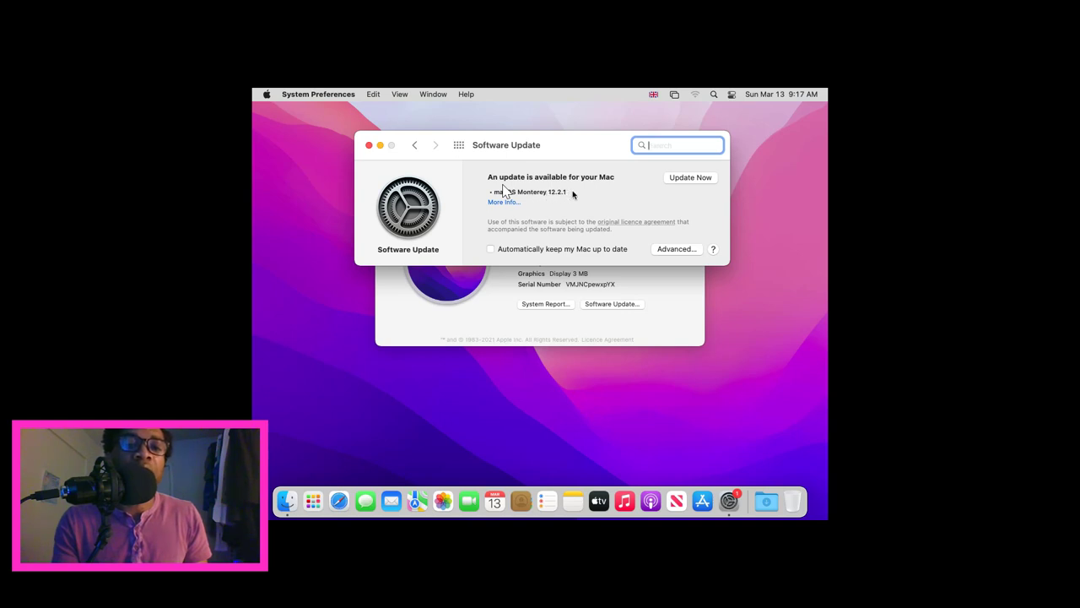
click(370, 145)
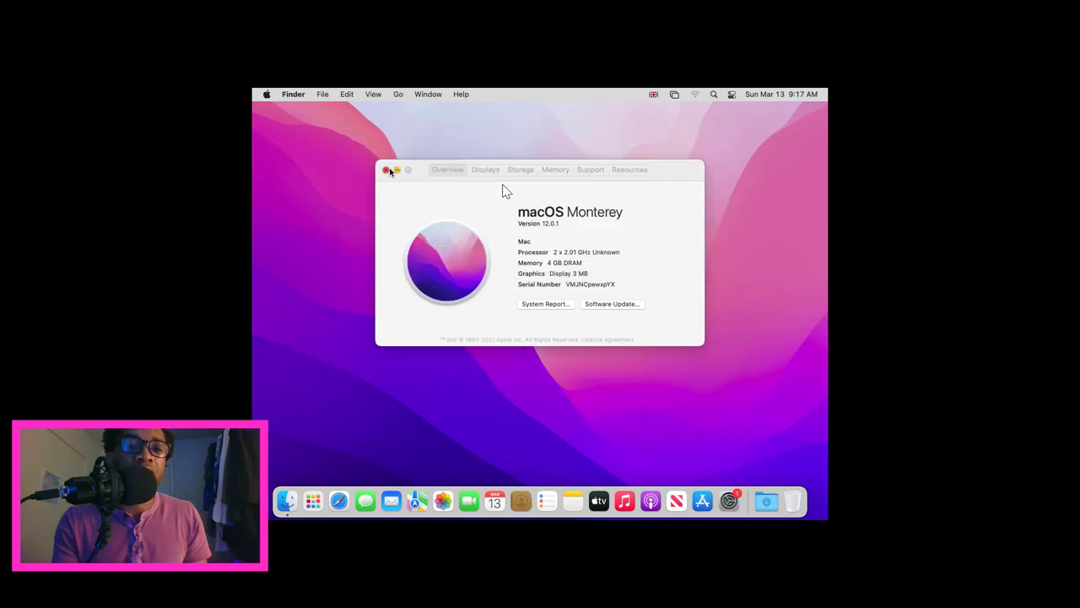
click(385, 170)
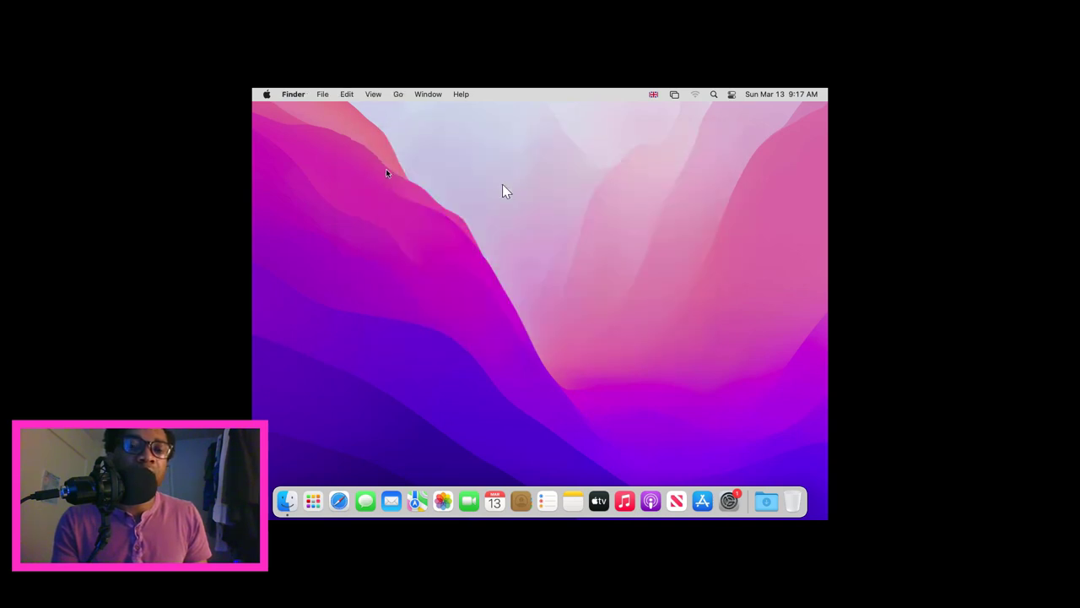
Step: Shut down the macOS guest and confirm, keeping the option to reopen windows when logging back in
click(267, 96)
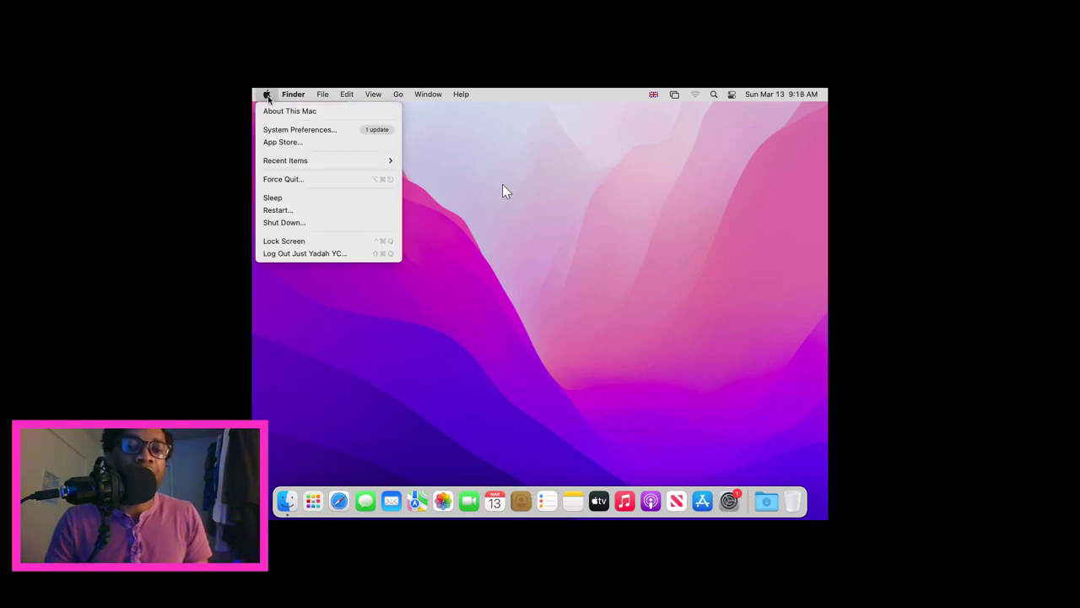
click(293, 221)
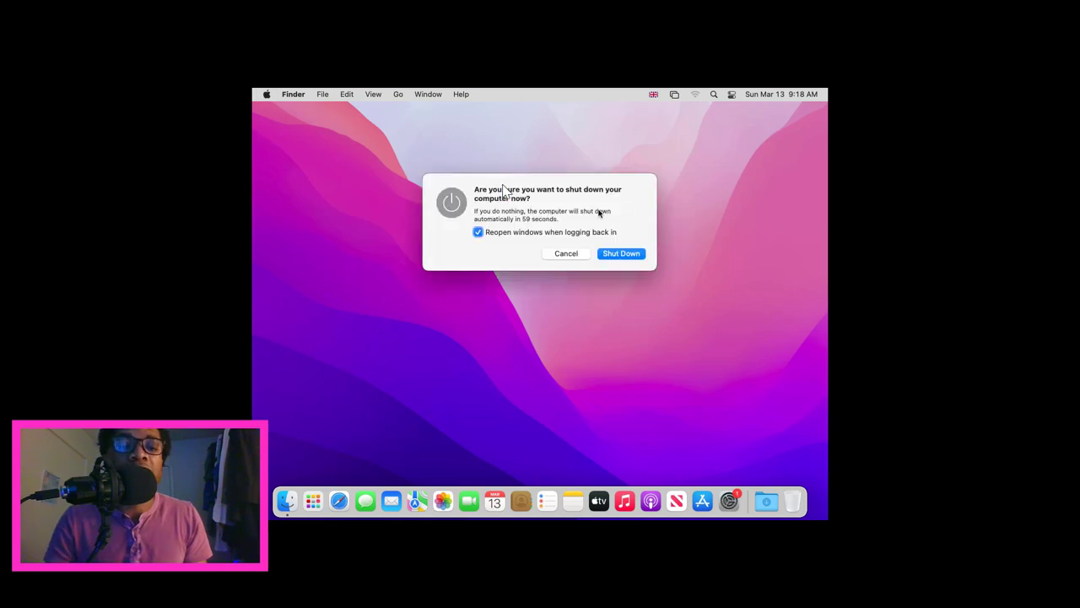
click(622, 253)
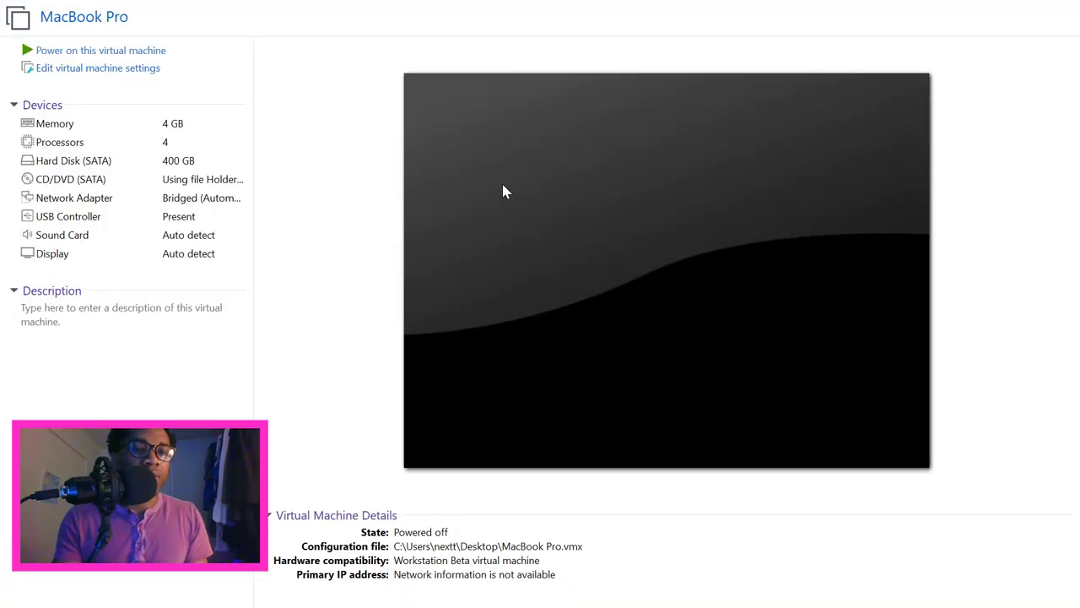
Step: Set the MacBook Pro virtual machine's CD/DVD drive to use the VMware Tools ISO from the Required folder and save the settings
click(144, 75)
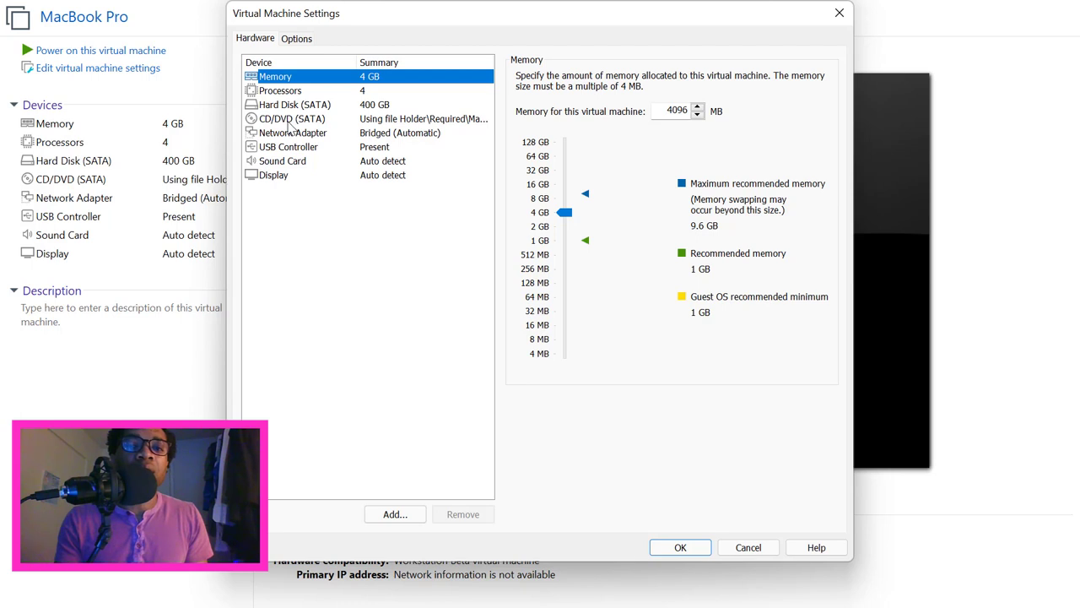
click(292, 122)
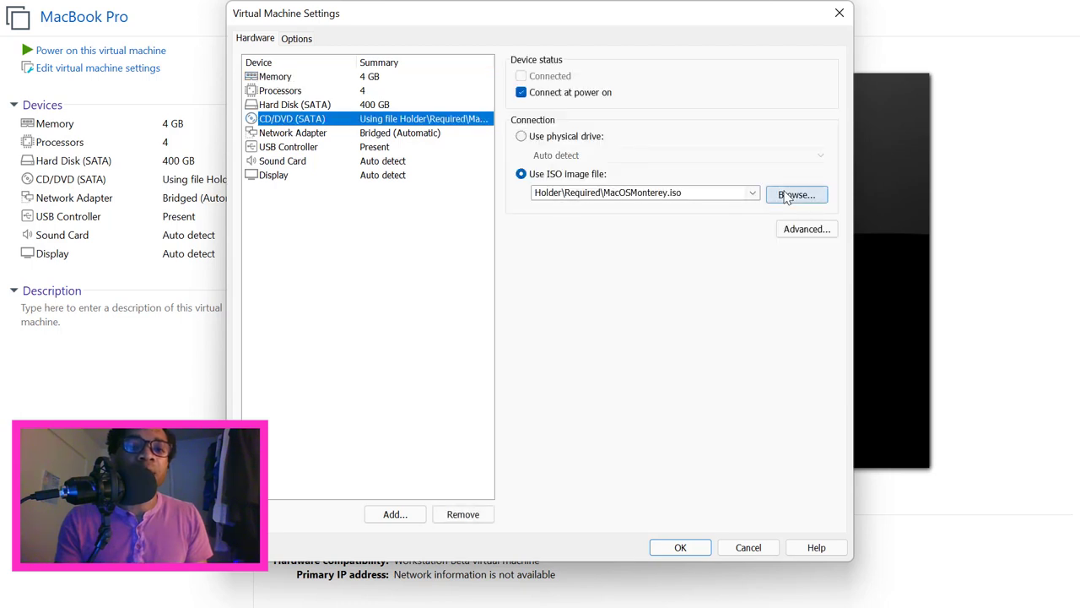
click(797, 195)
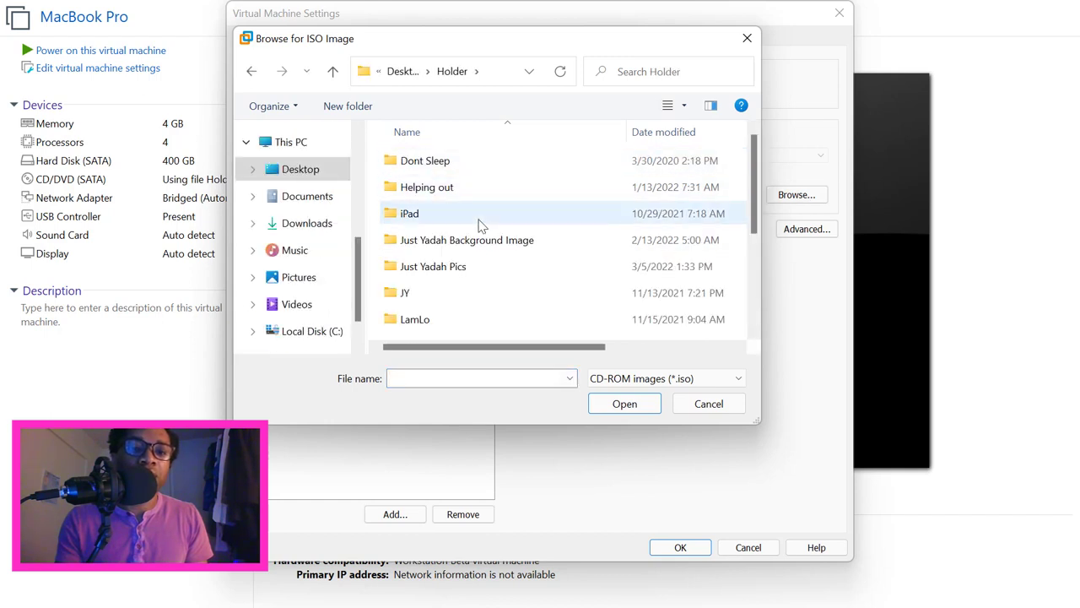
click(752, 282)
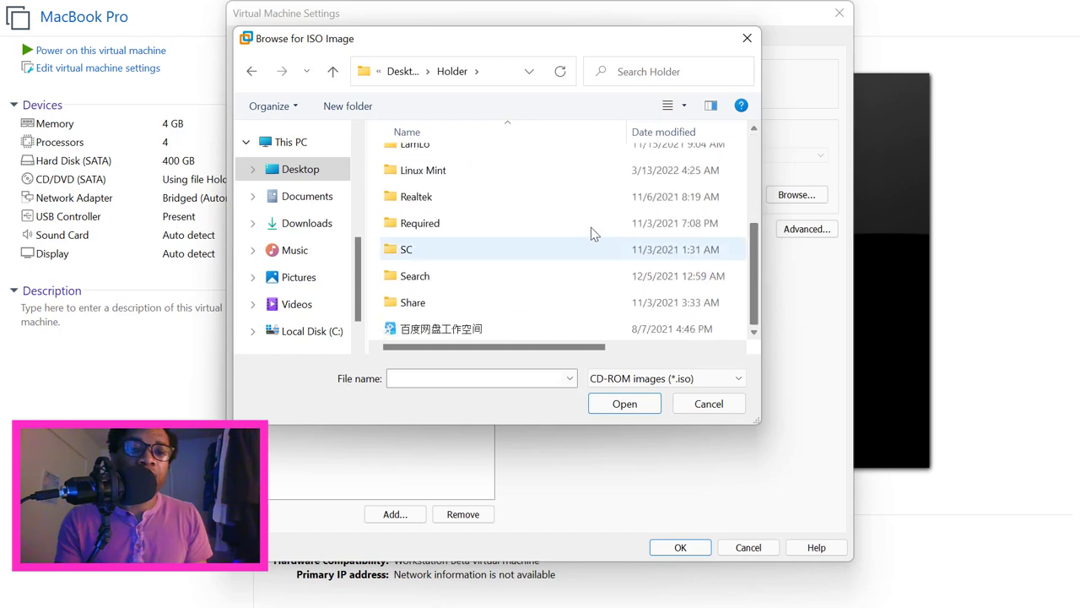
double_click(498, 227)
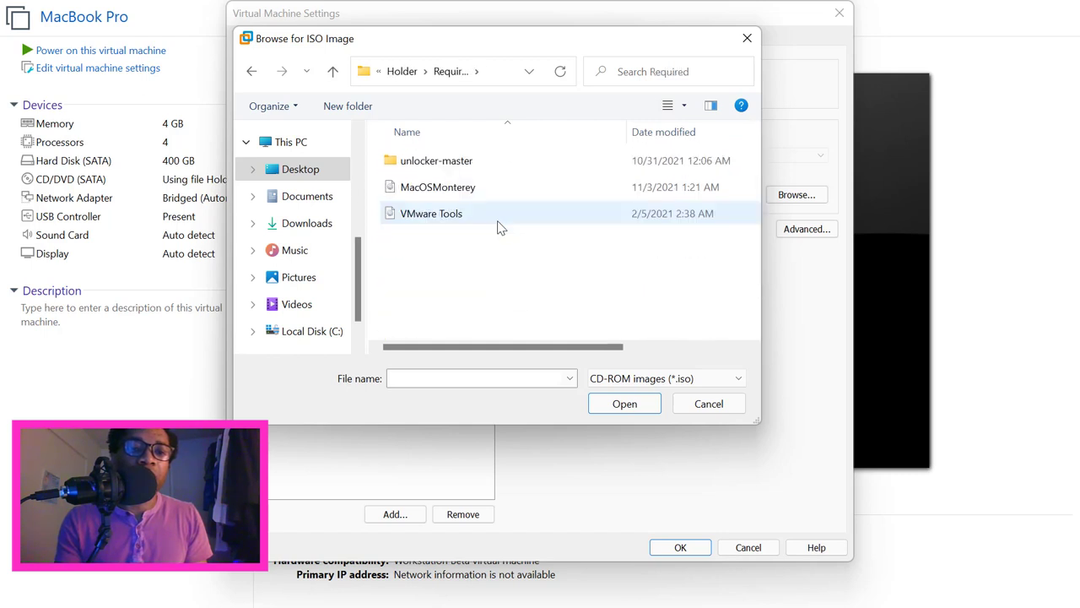
click(465, 216)
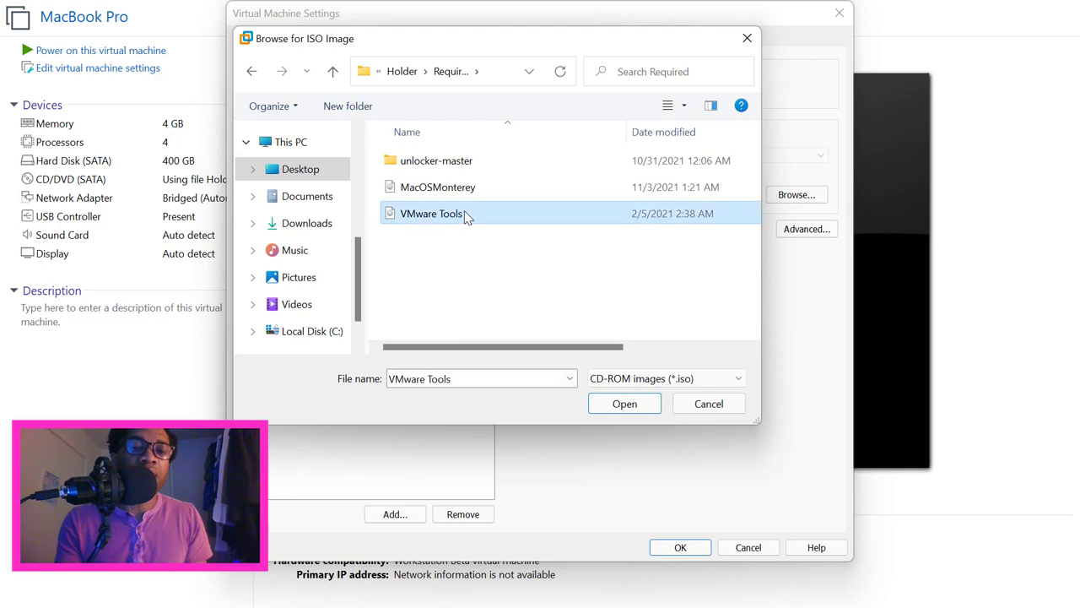
click(603, 403)
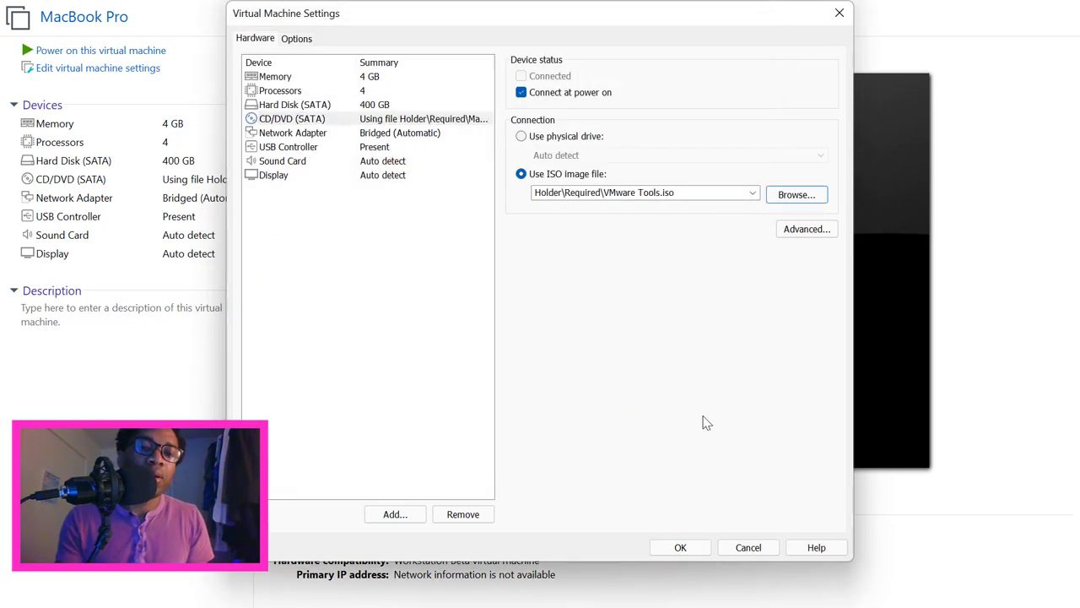
click(684, 545)
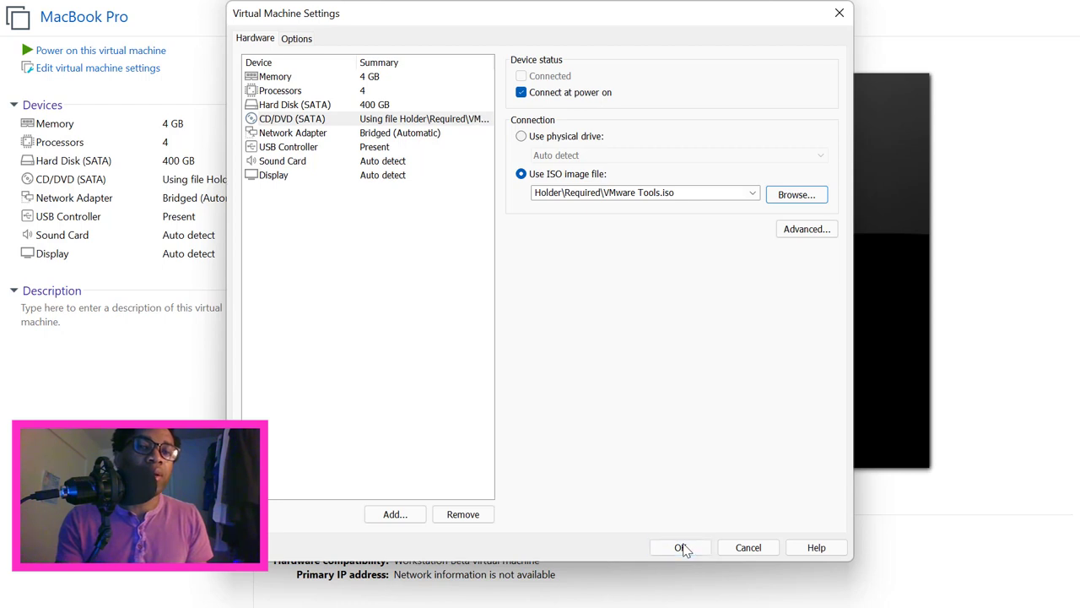
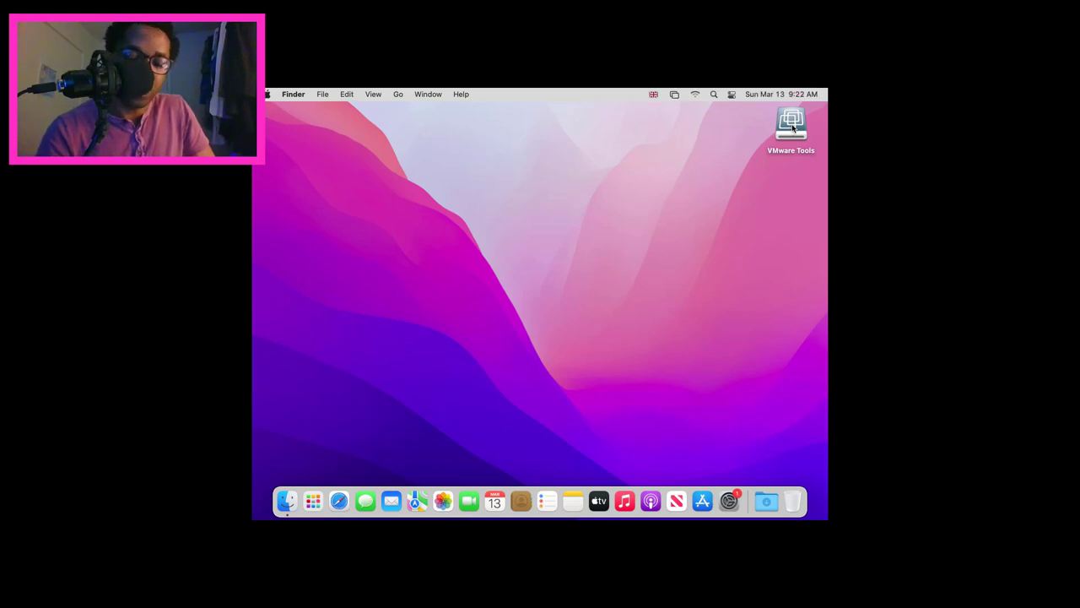
Step: Open the VMware Tools disc on the macOS desktop
click(792, 126)
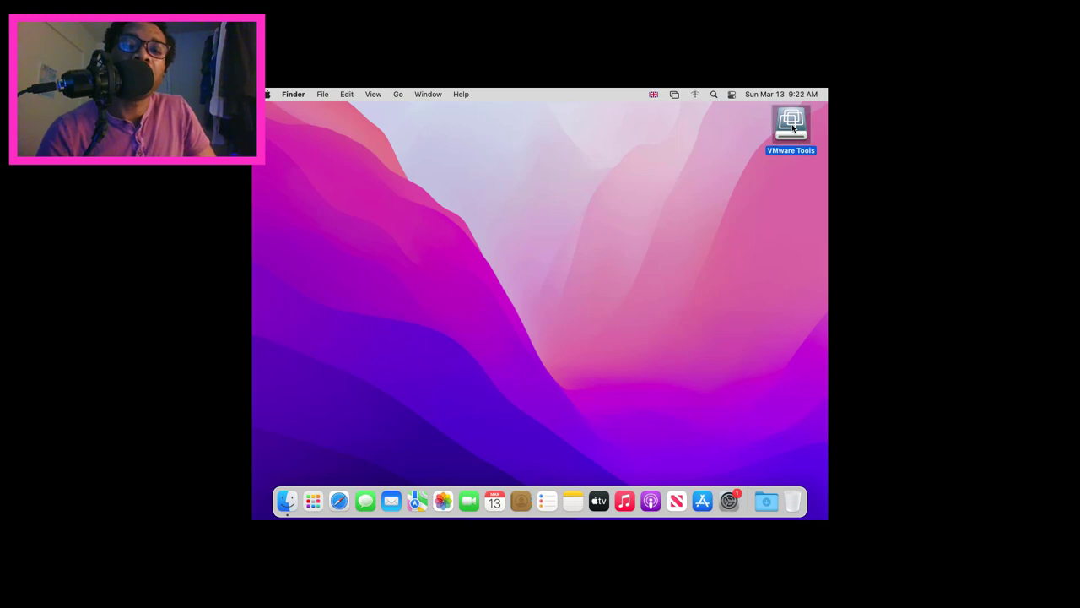
double_click(792, 127)
right_click(792, 125)
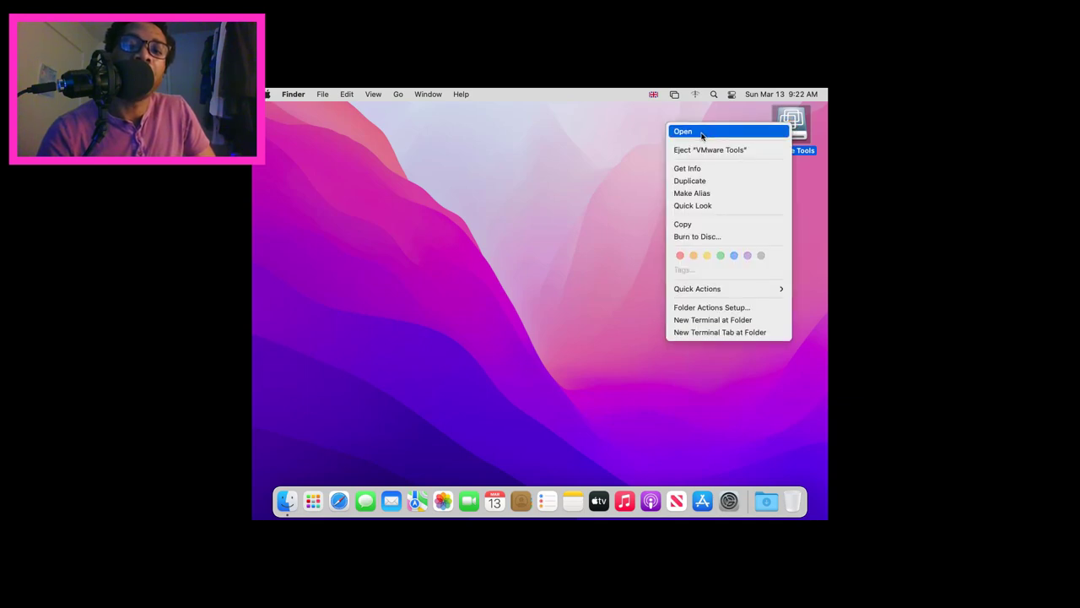
click(794, 123)
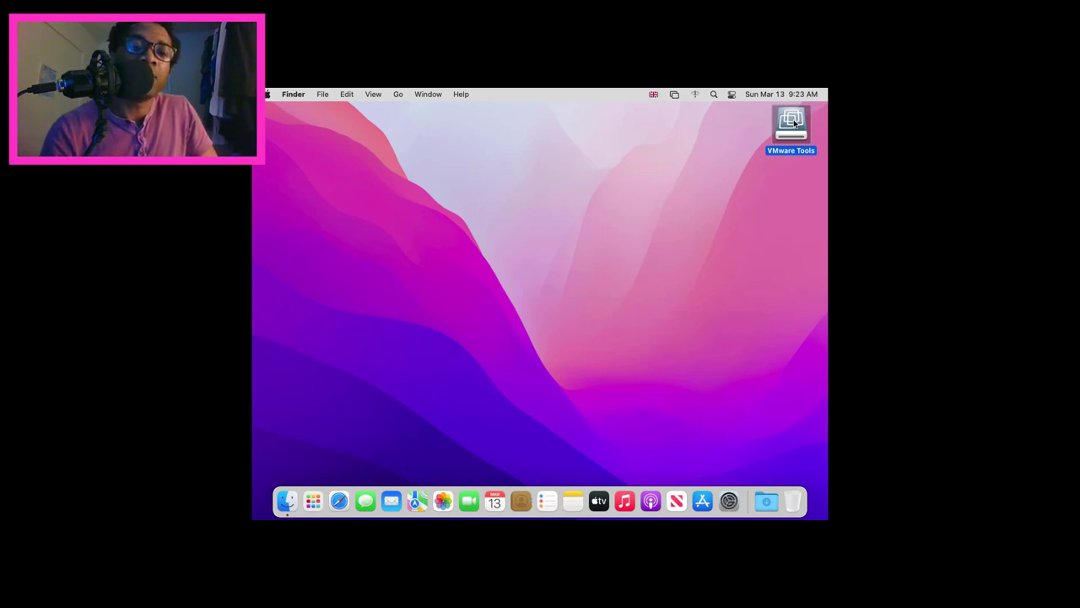
double_click(792, 123)
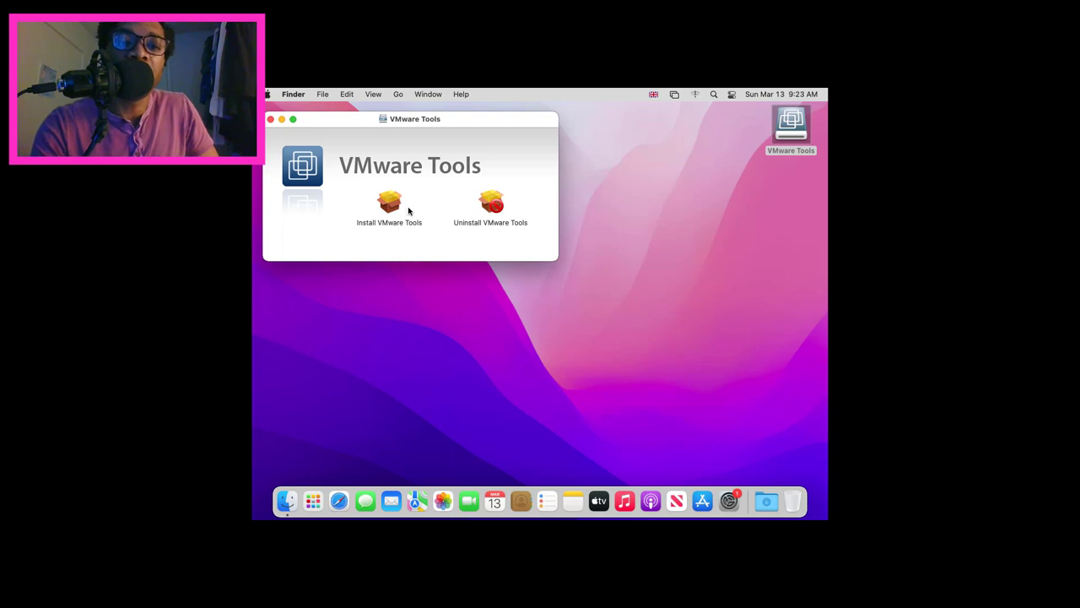
Step: Launch the Install VMware Tools package and start a standard installation on the MacBook Pro disk
click(390, 200)
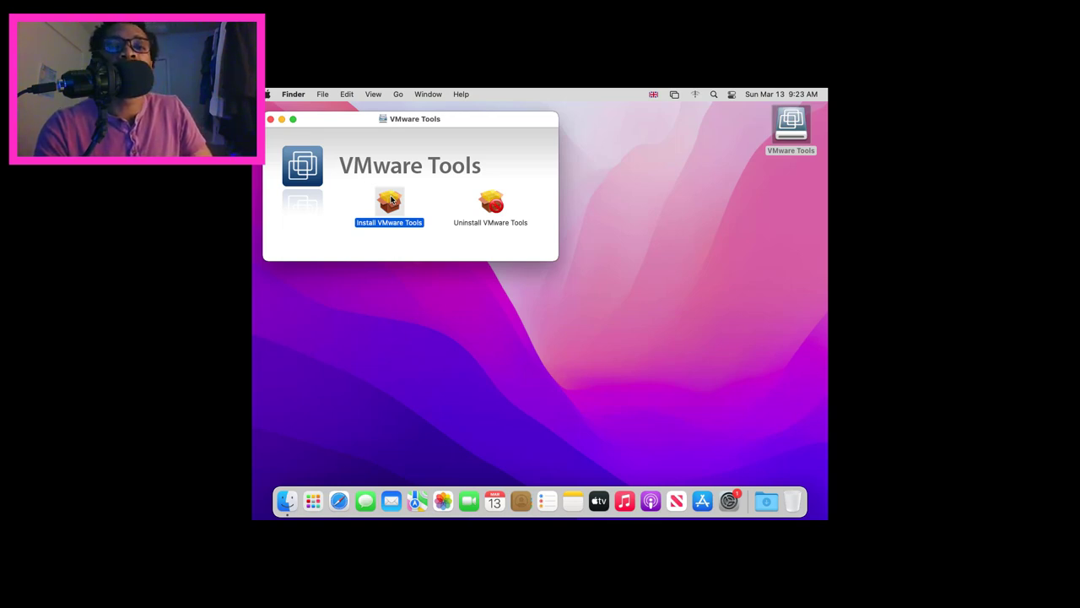
double_click(391, 198)
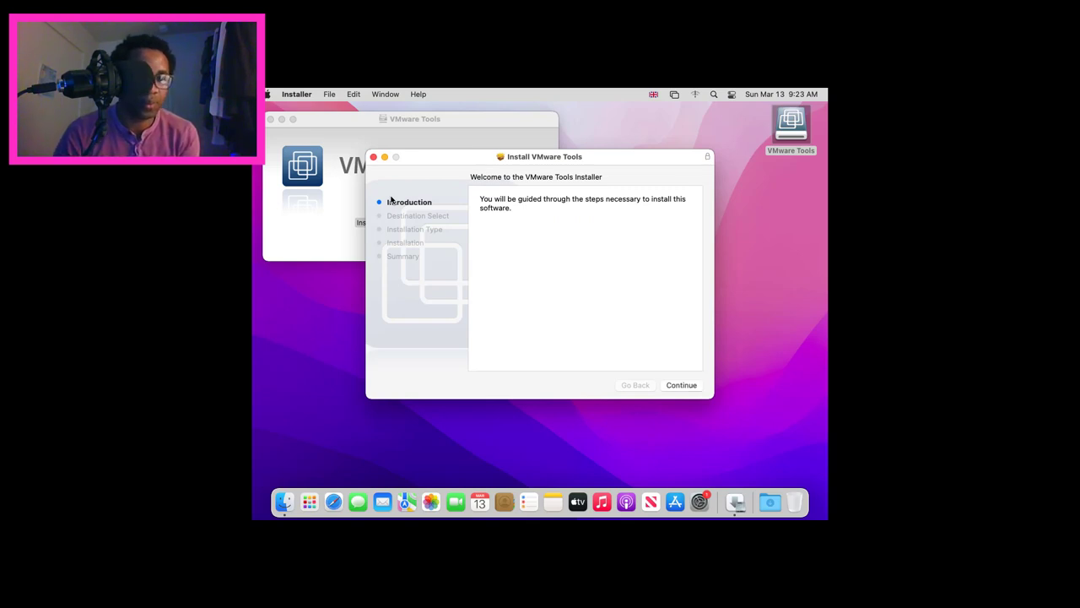
click(682, 385)
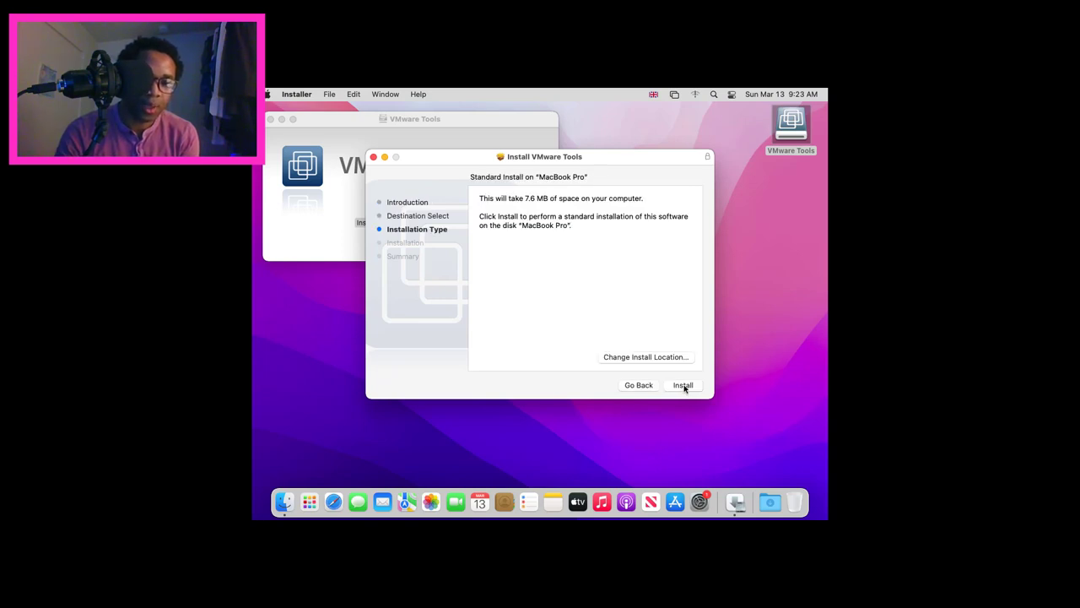
click(684, 386)
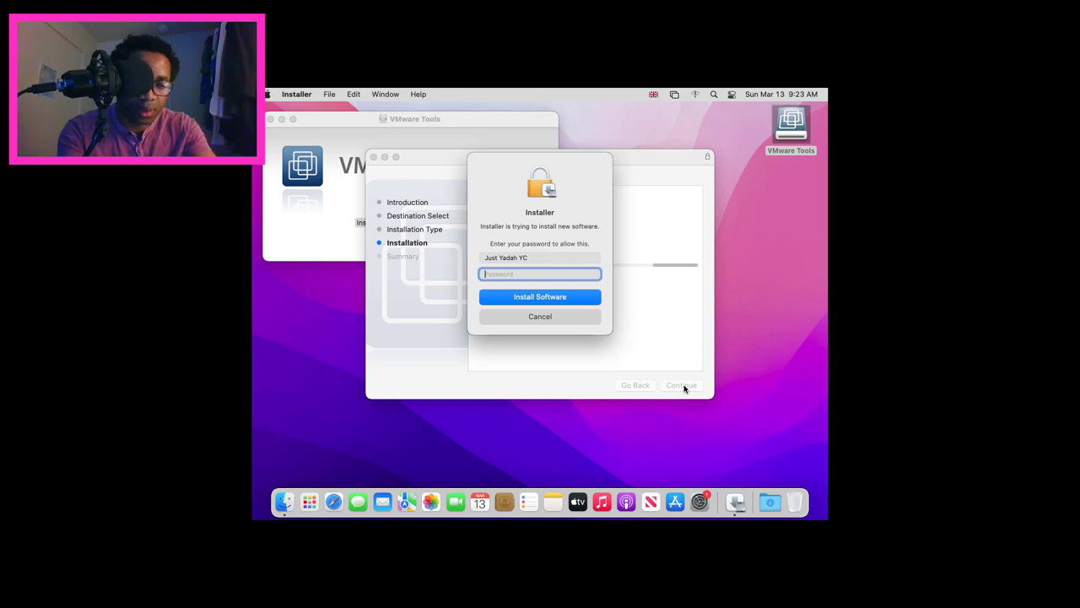
Step: Authorize the VMware Tools installation with the account password and allow Installer to administer the computer
text(••••)
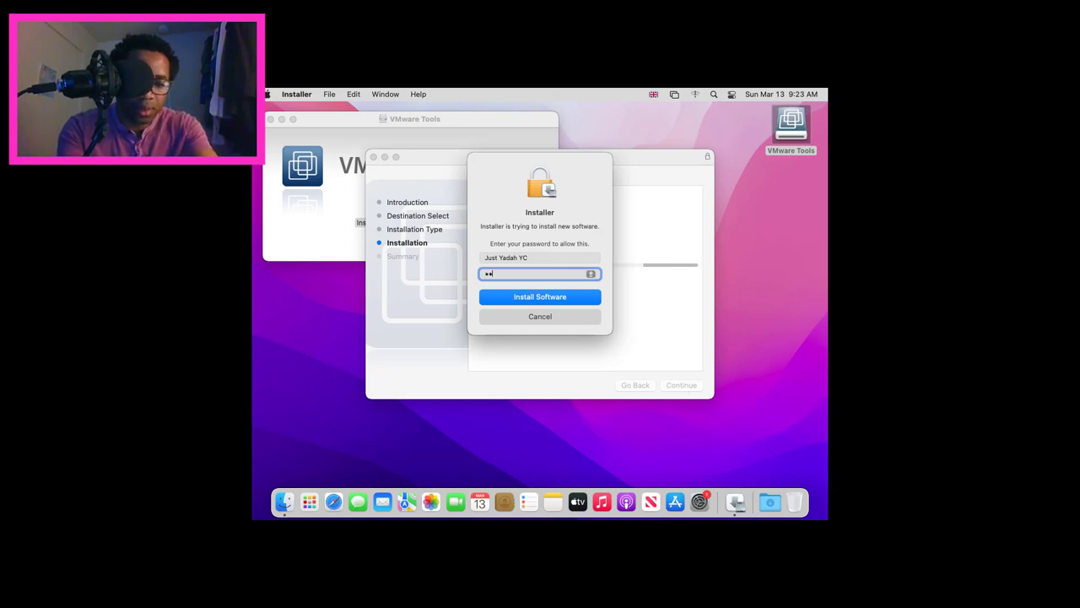
text(••)
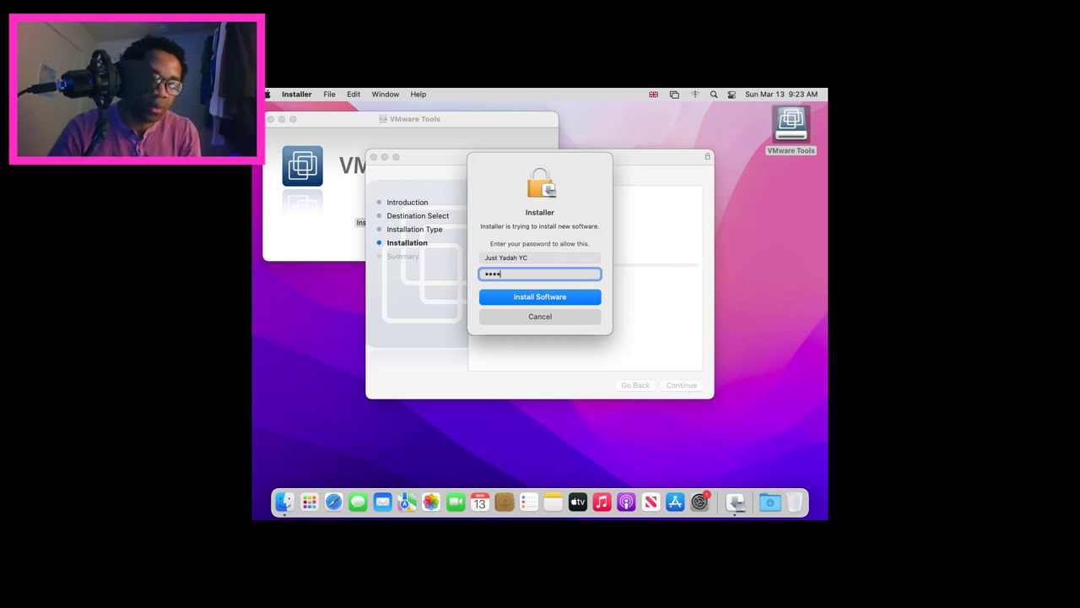
text(•)
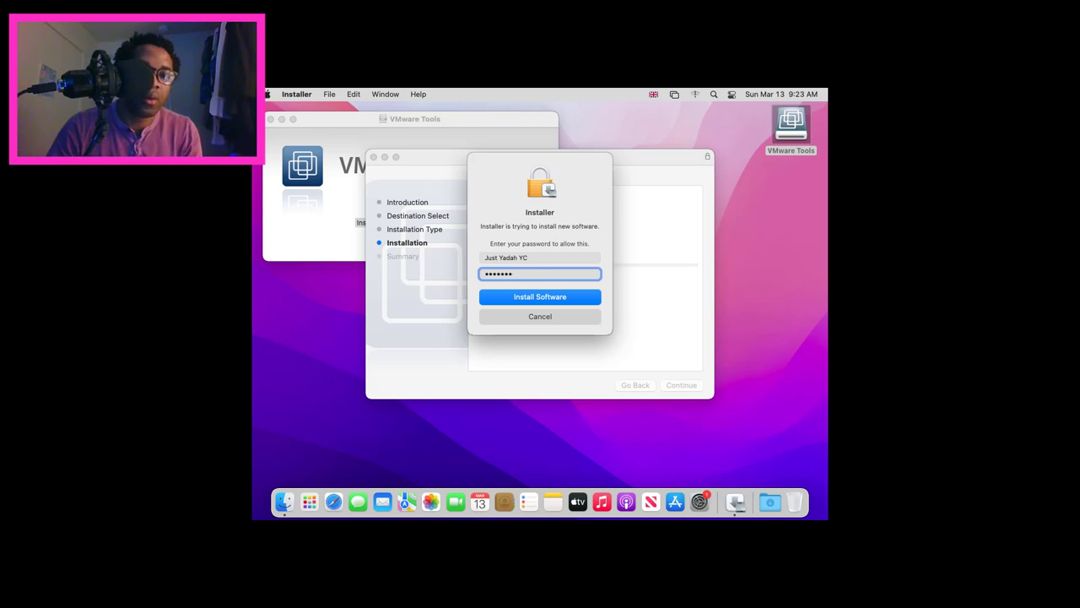
key(Return)
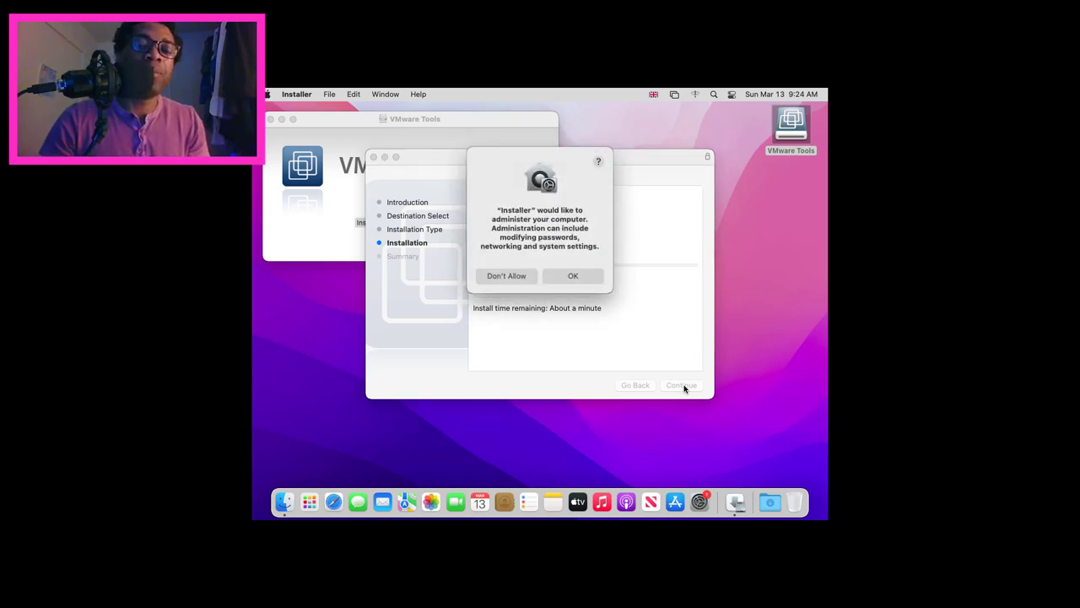
click(587, 283)
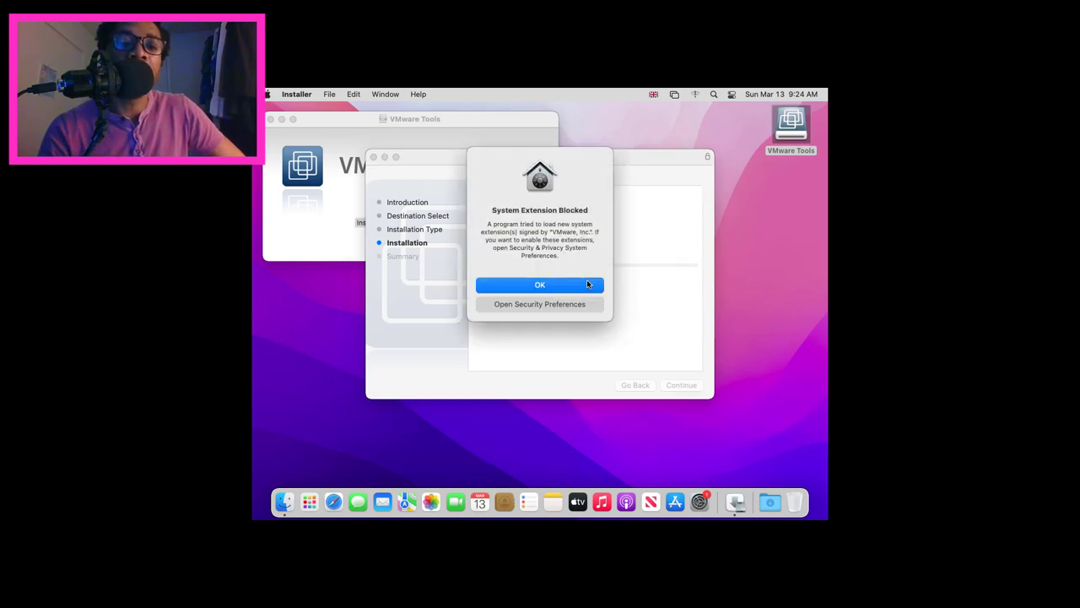
Step: Open the Security & Privacy preferences from the blocked extension alert and unlock them with the account password
click(551, 306)
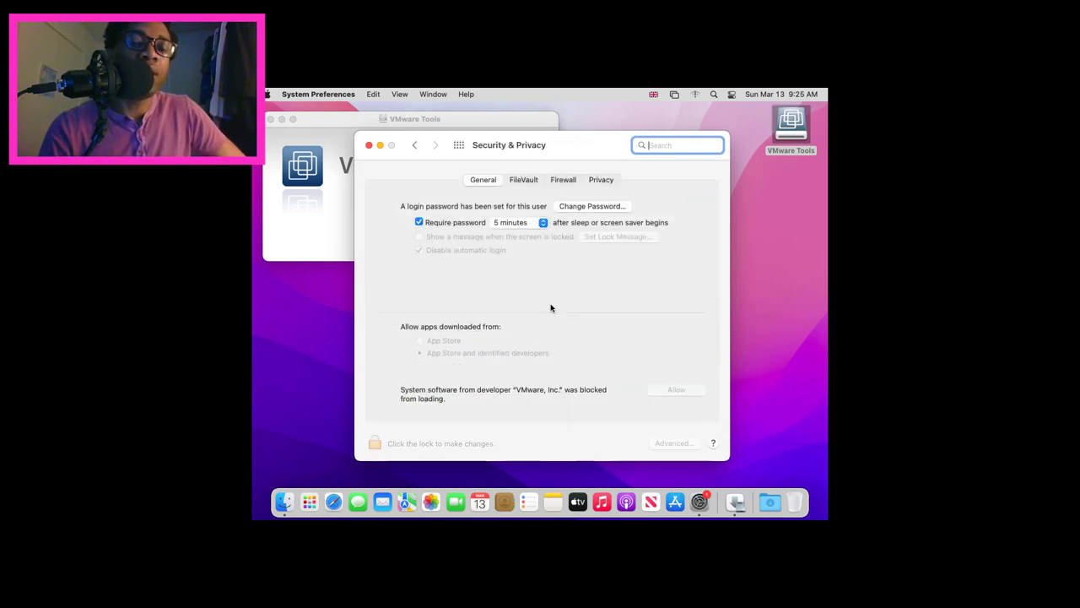
click(374, 442)
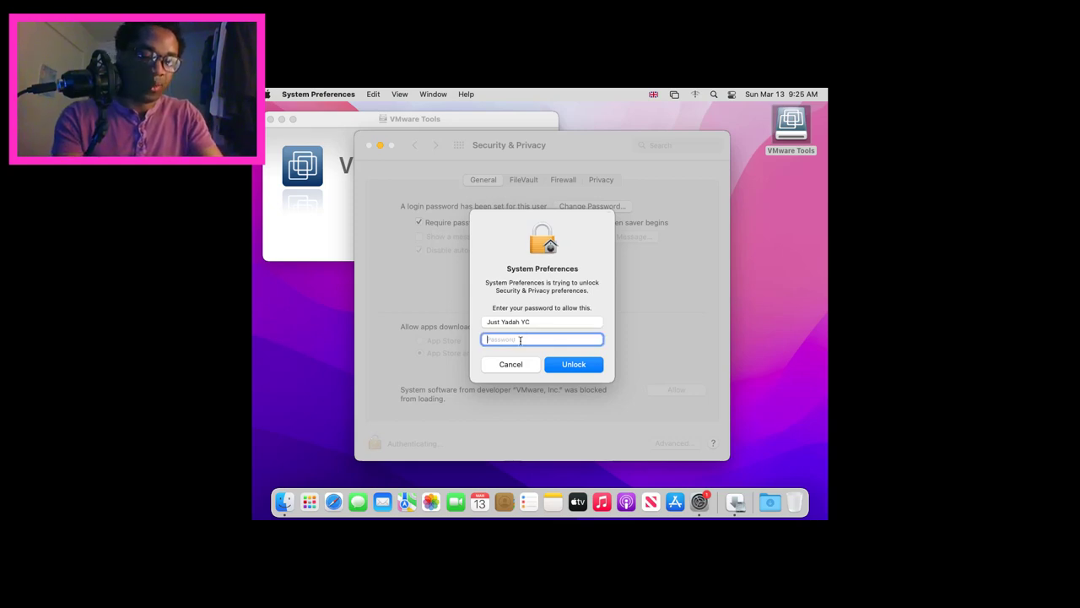
text(•••••)
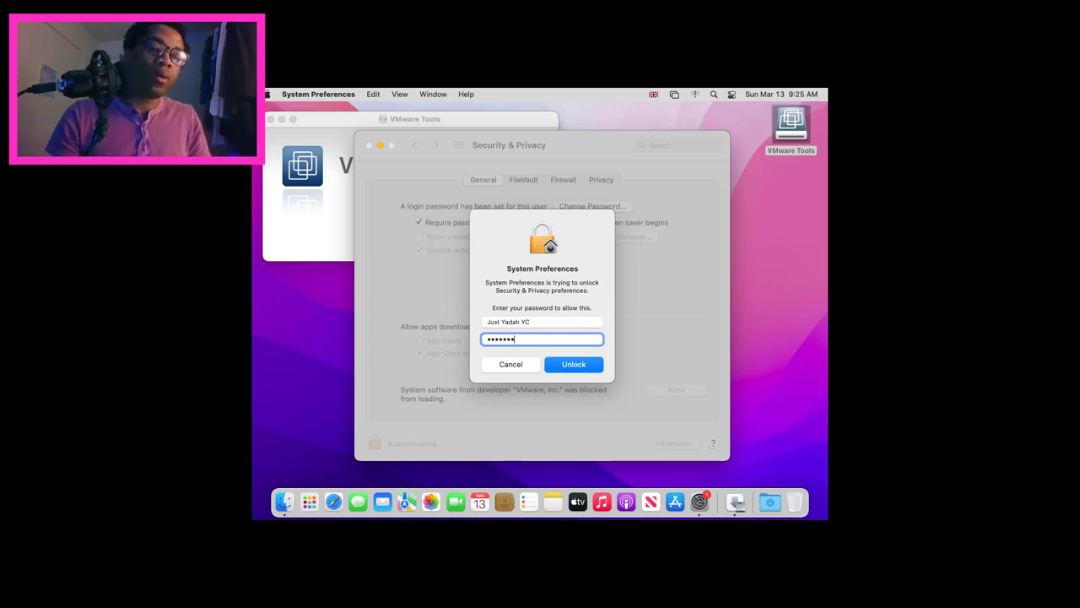
click(583, 363)
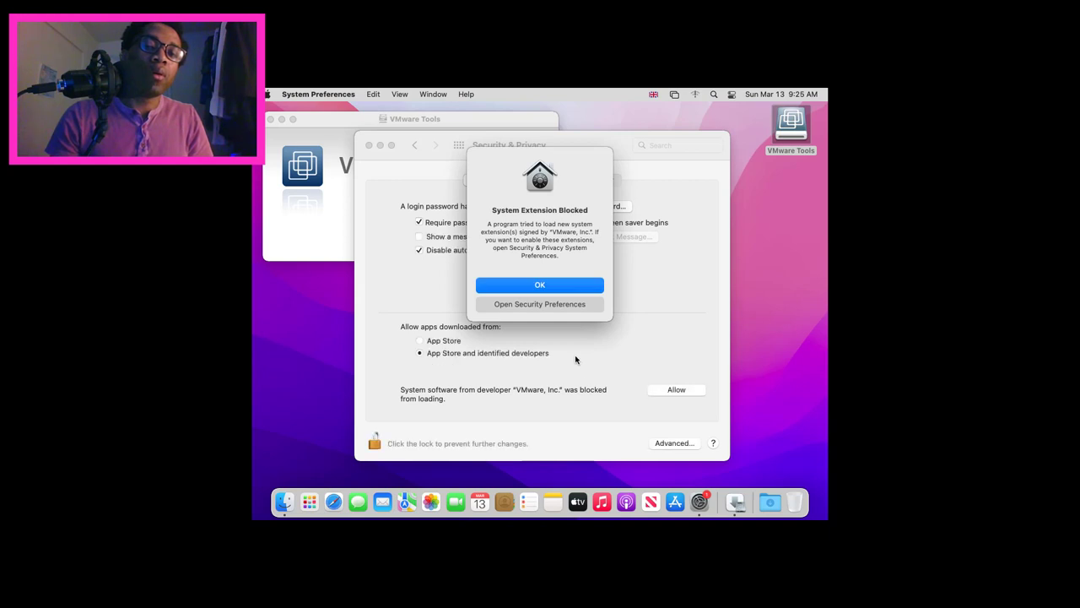
Step: Dismiss the repeated extension alert, allow the blocked system software from VMware, Inc., and choose to restart the Mac
click(554, 285)
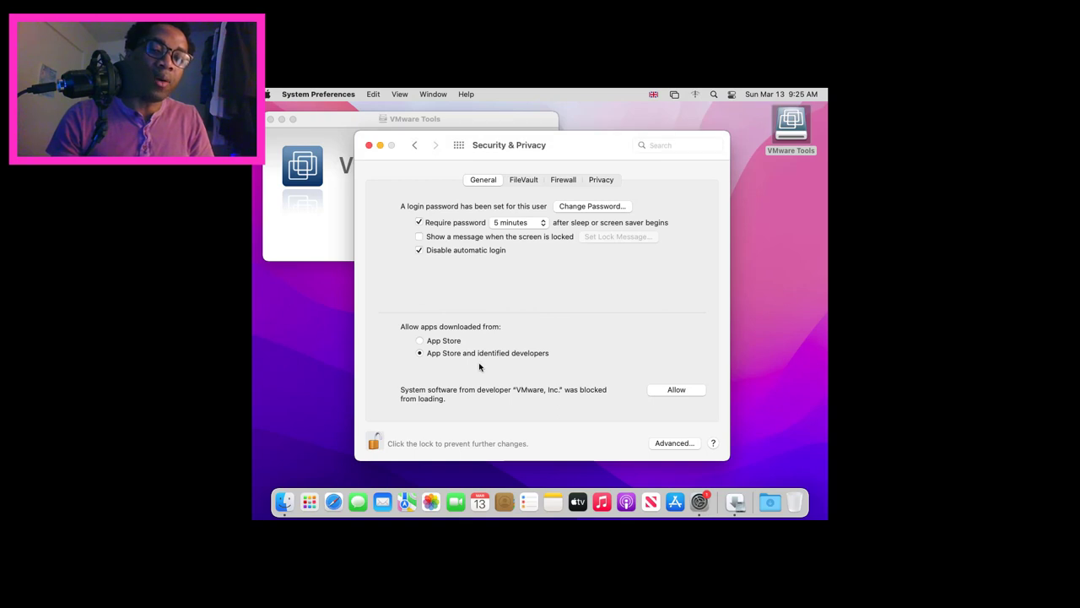
click(676, 391)
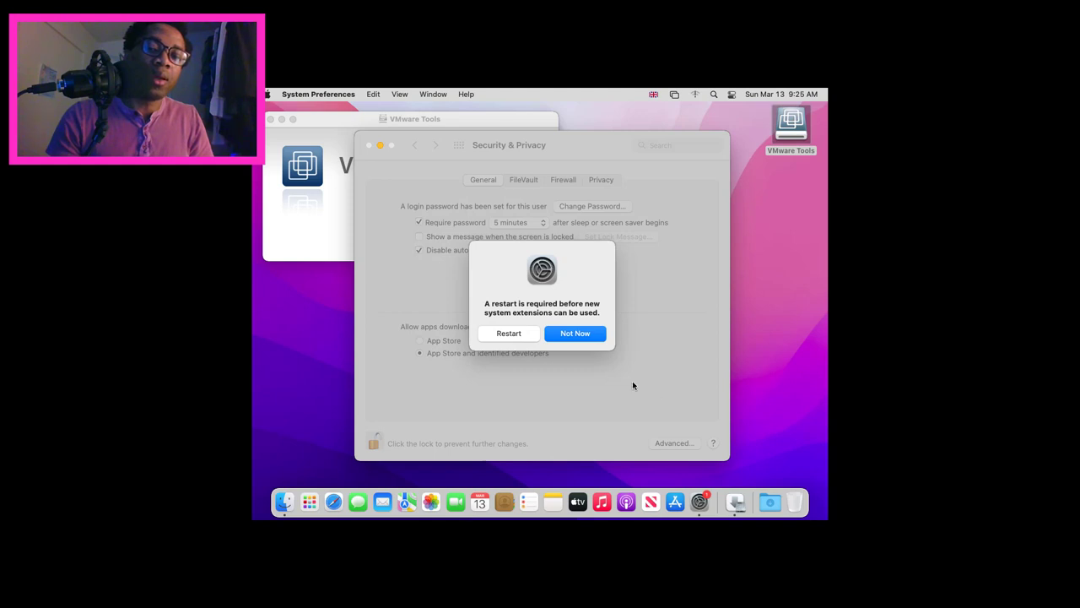
click(508, 333)
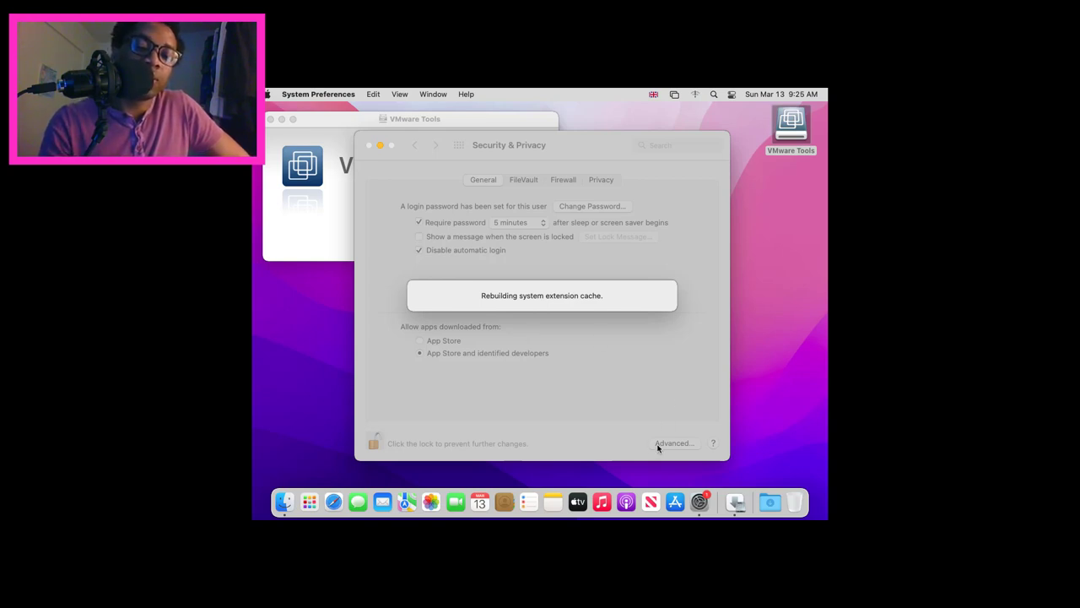
Step: Quit System Preferences, cancel the restart interrupted by Installer, and dismiss the busy alert so the VMware Tools installation can finish
click(703, 502)
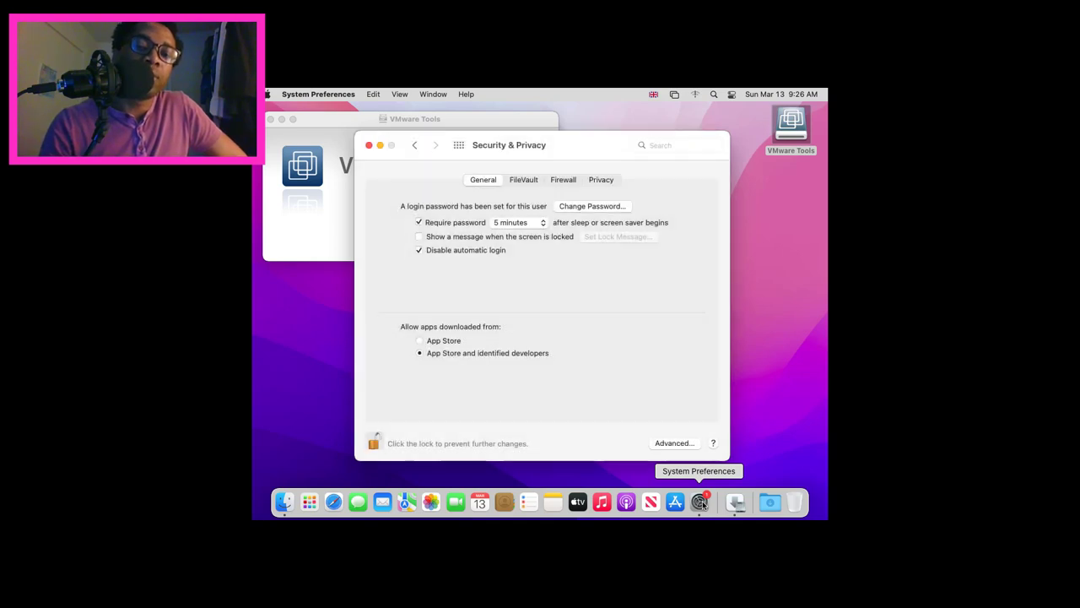
key(super+q)
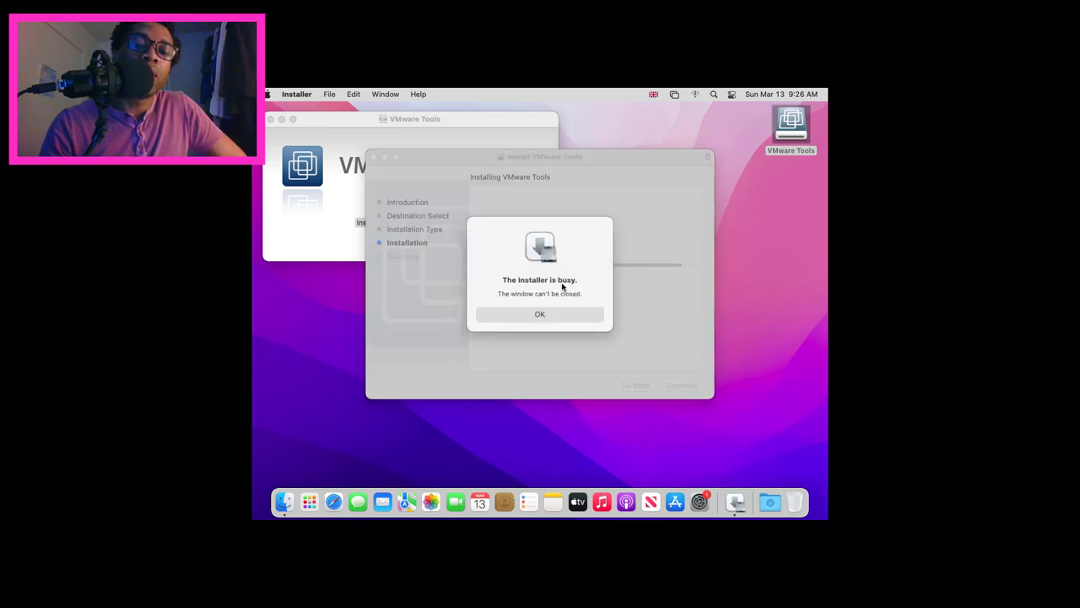
click(543, 313)
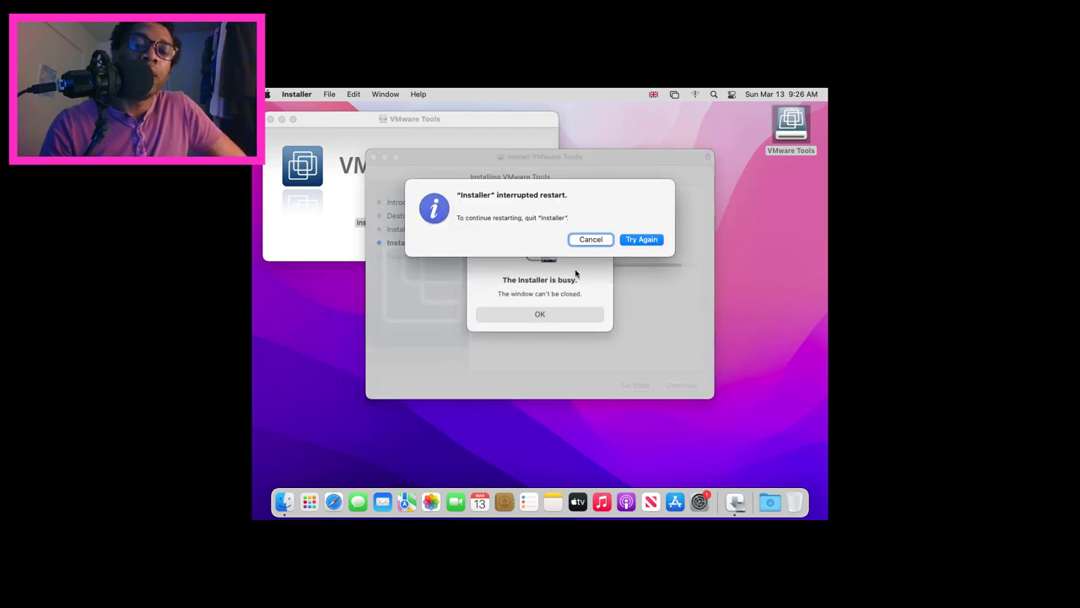
click(642, 241)
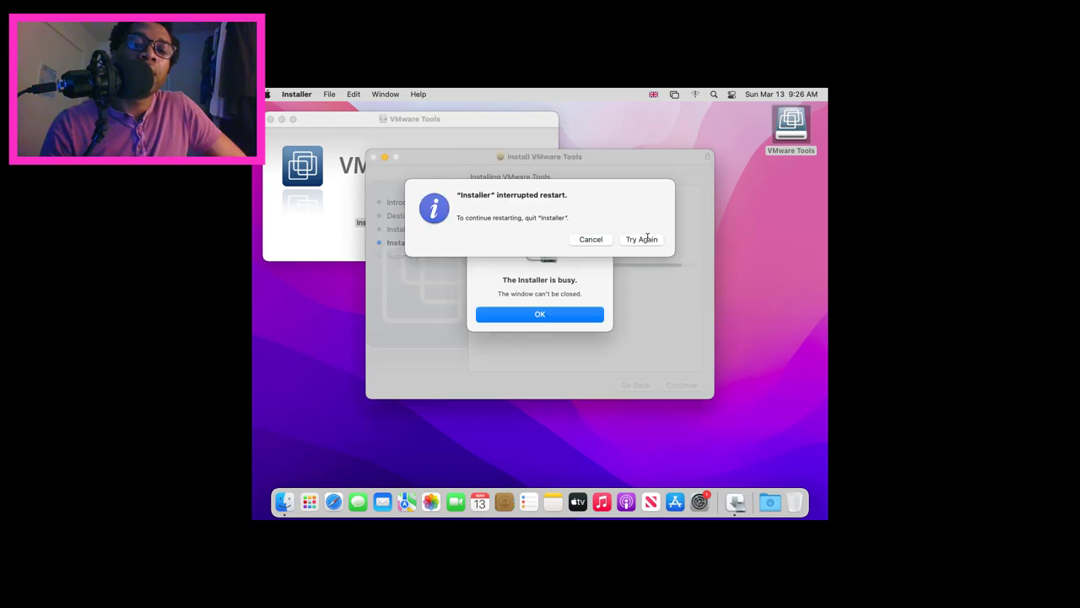
click(646, 240)
click(643, 242)
click(590, 239)
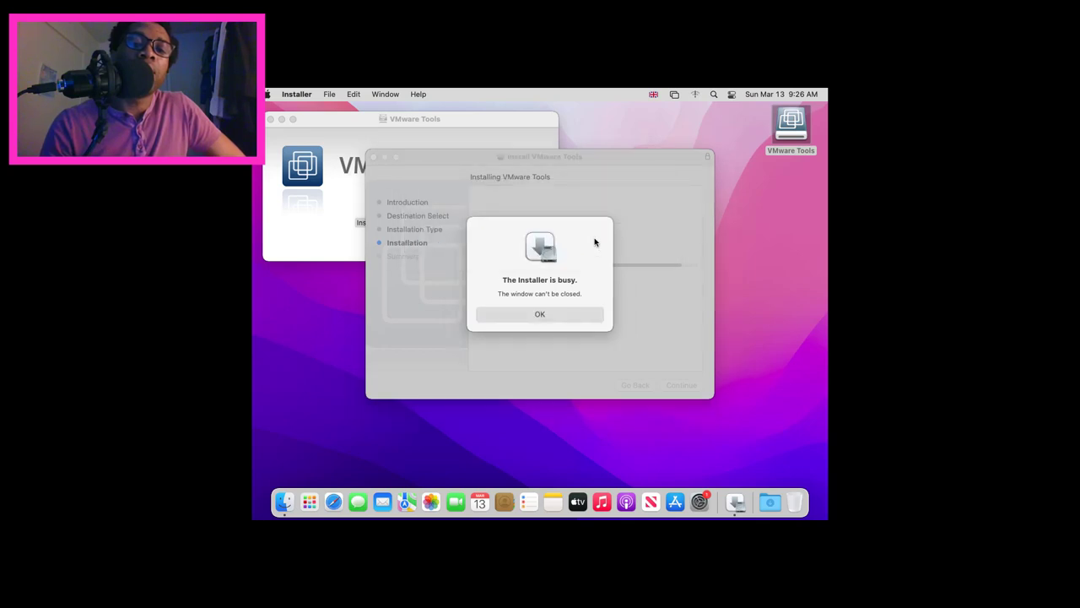
click(560, 317)
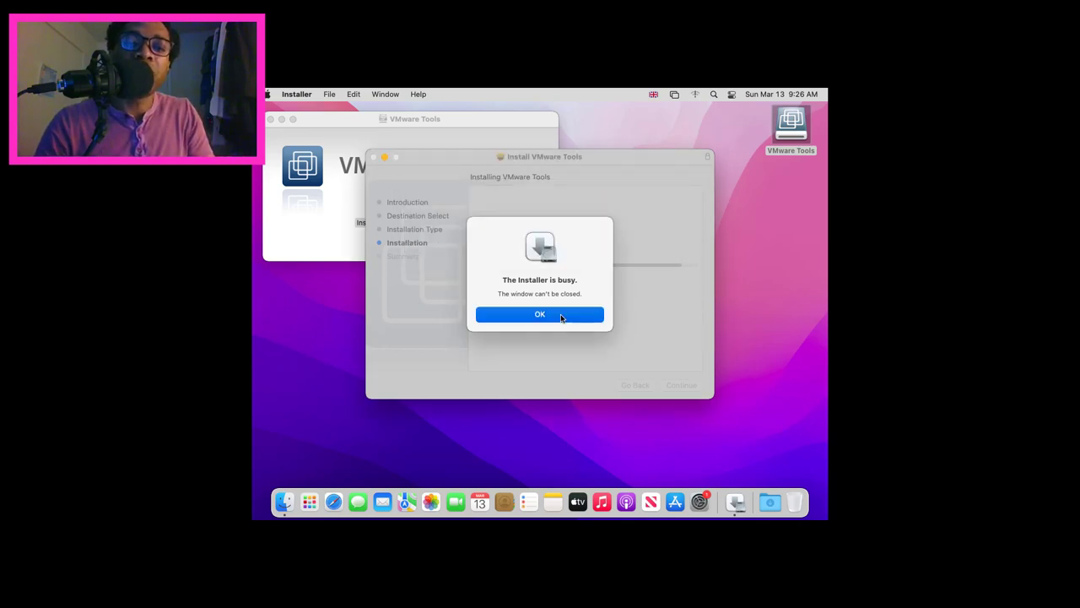
click(560, 317)
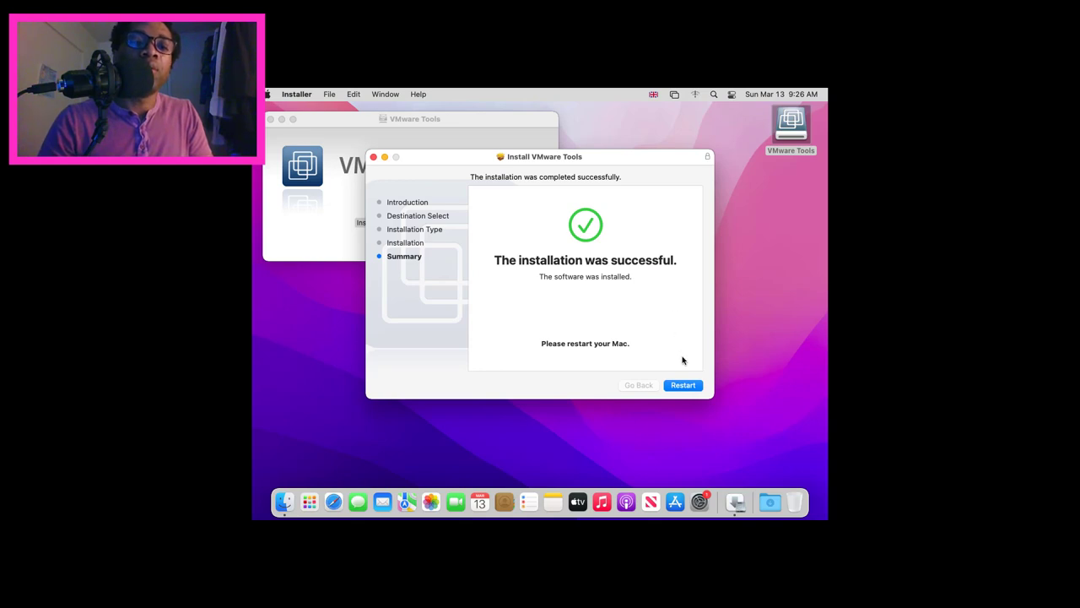
Step: Close the VMware Tools Finder window and try to eject the VMware Tools disk from the desktop
click(492, 127)
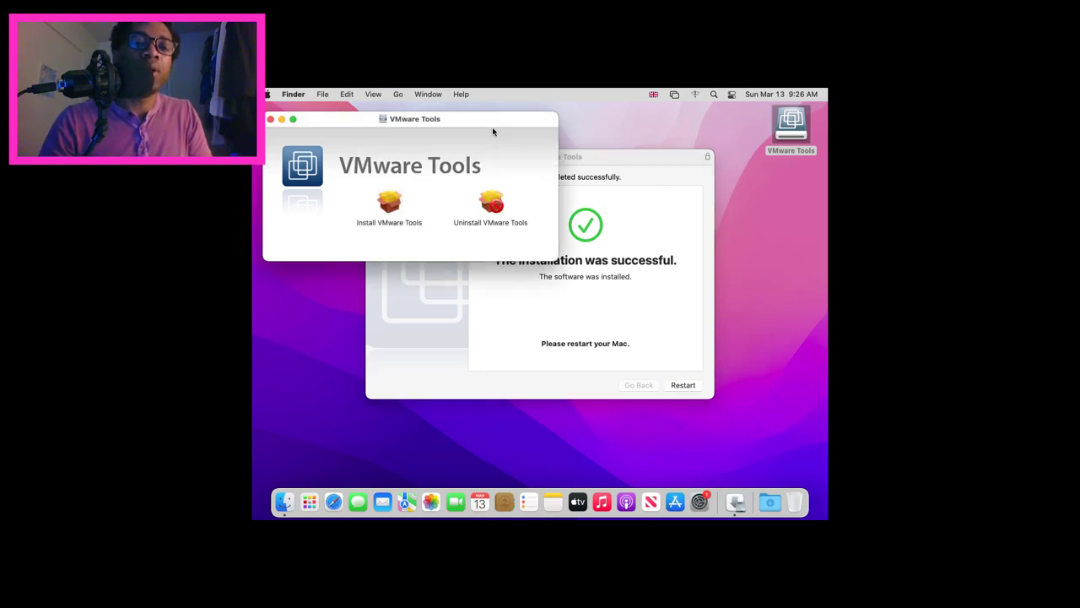
click(270, 119)
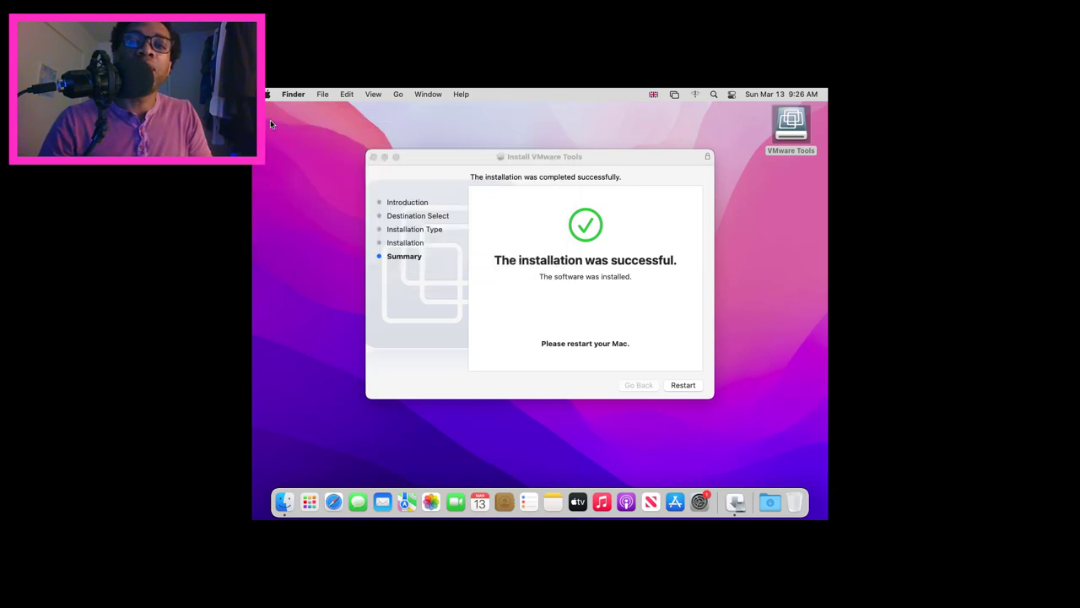
click(791, 125)
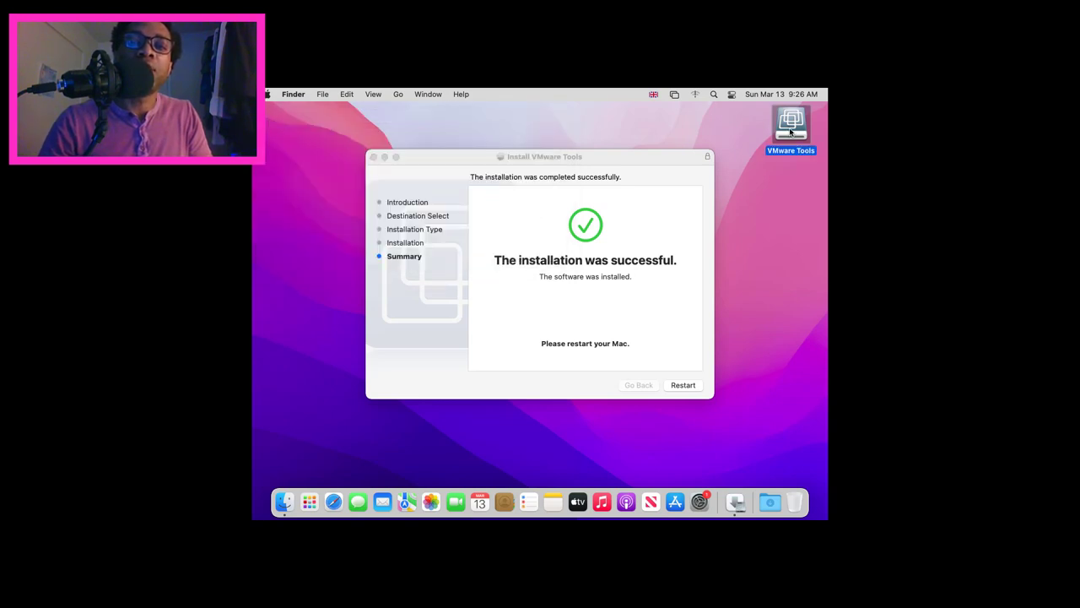
right_click(791, 131)
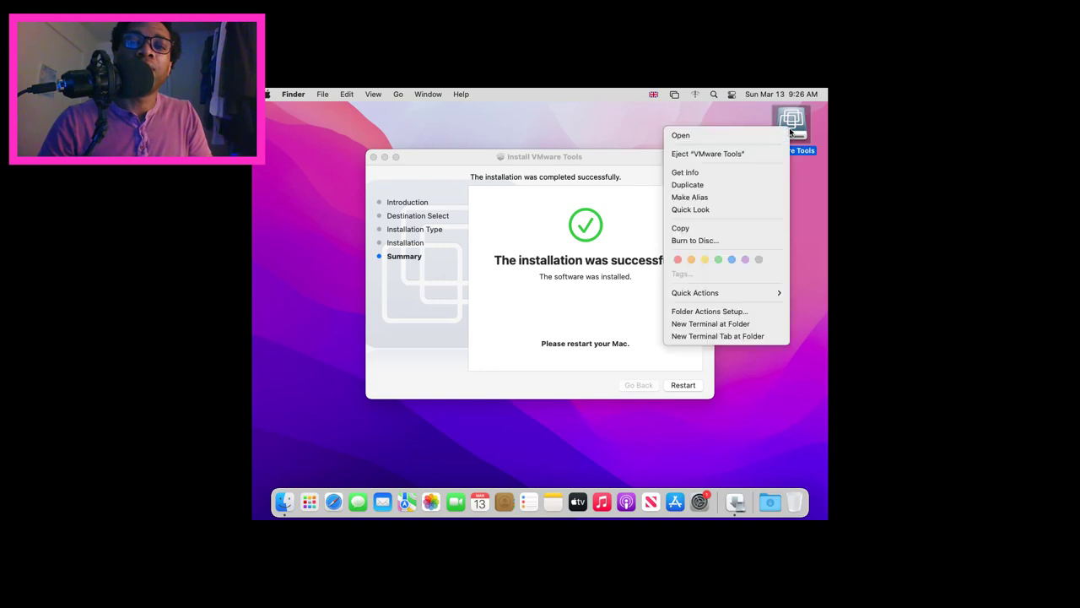
click(743, 157)
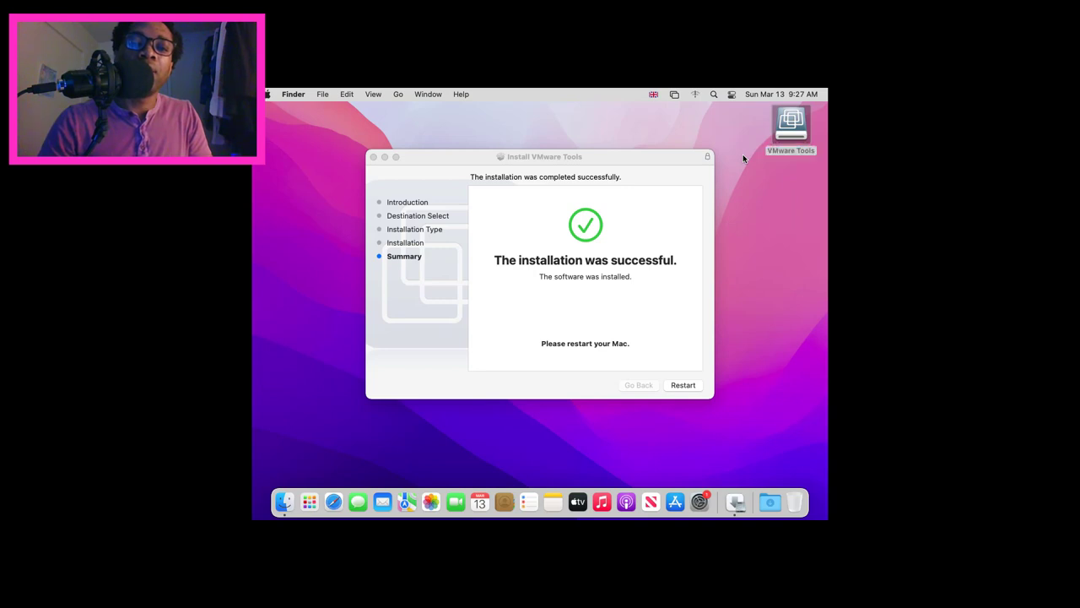
Step: Restart the Mac from the completed VMware Tools installer
click(649, 254)
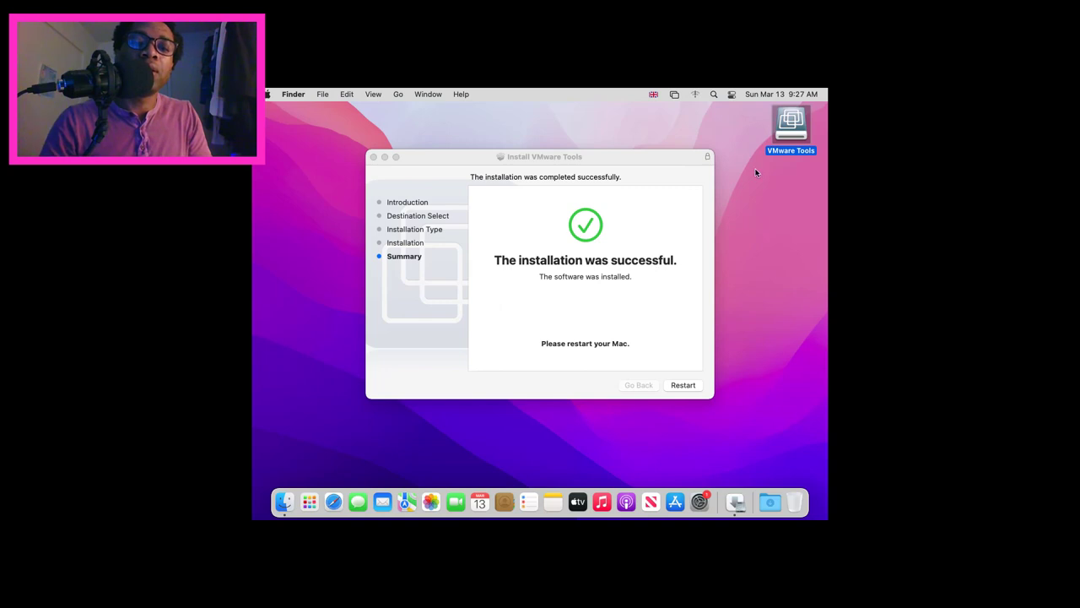
click(681, 386)
click(682, 385)
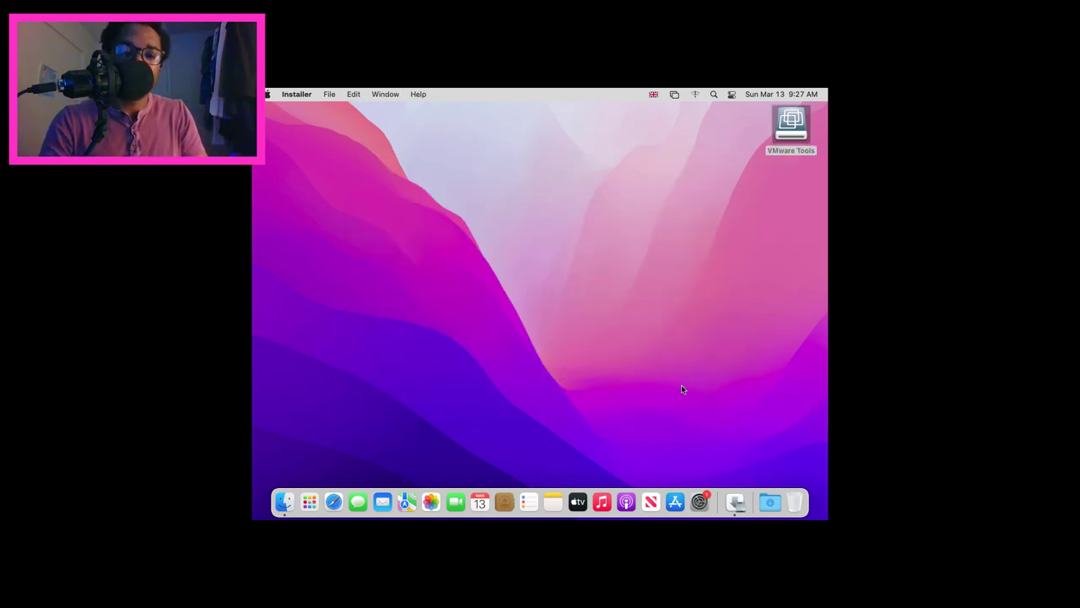